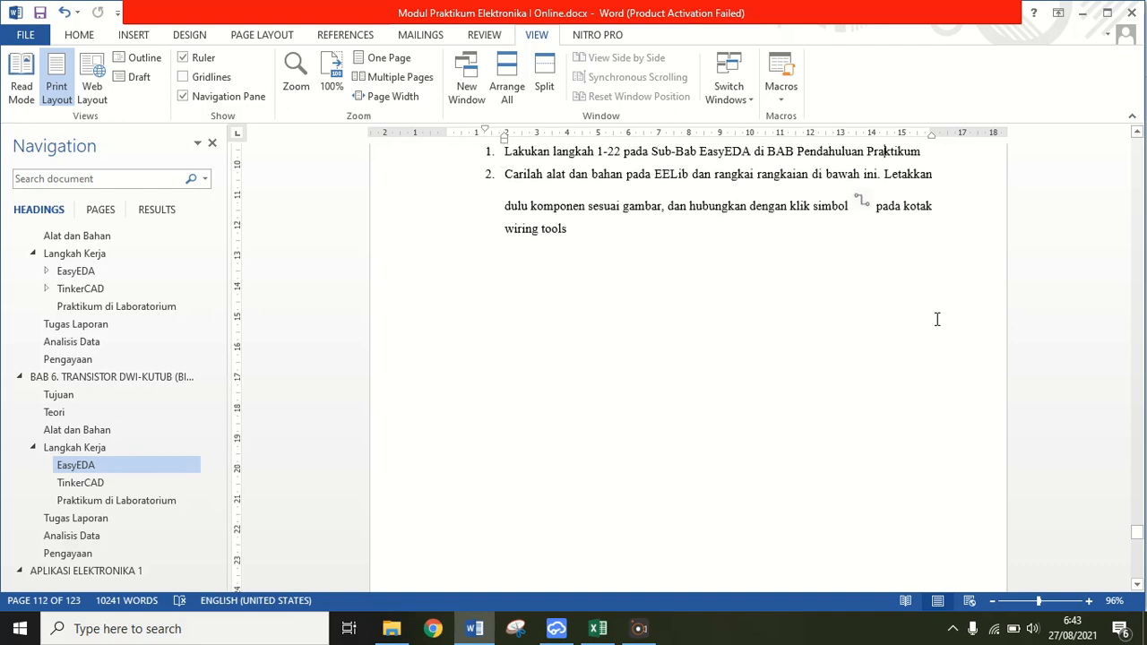
Switch from the Word practicum module to EasyEDA and change the editor from standard to simulation mode, reopening the npn project
key(ctrl+v)
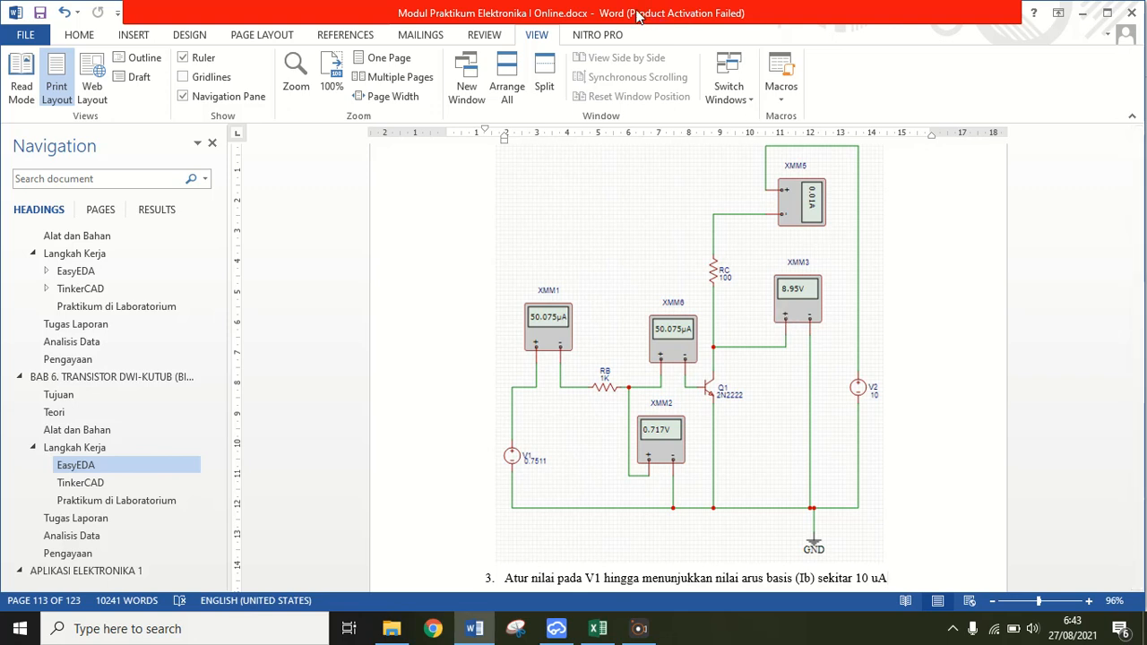
drag(638, 16, 1146, 18)
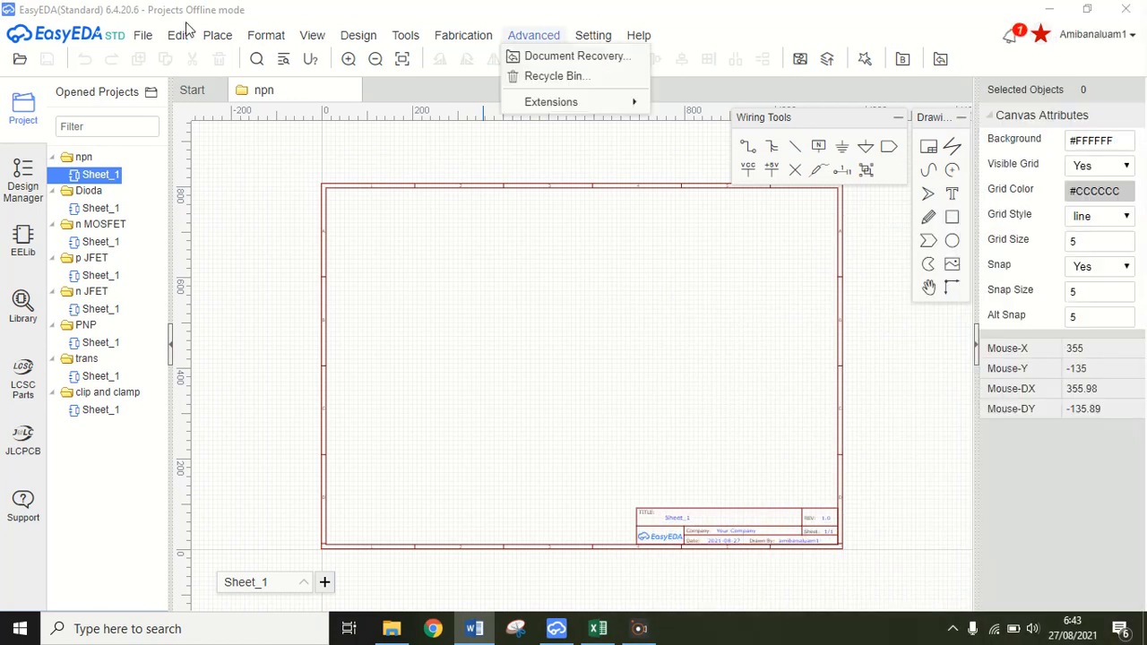
mouse_move(166, 27)
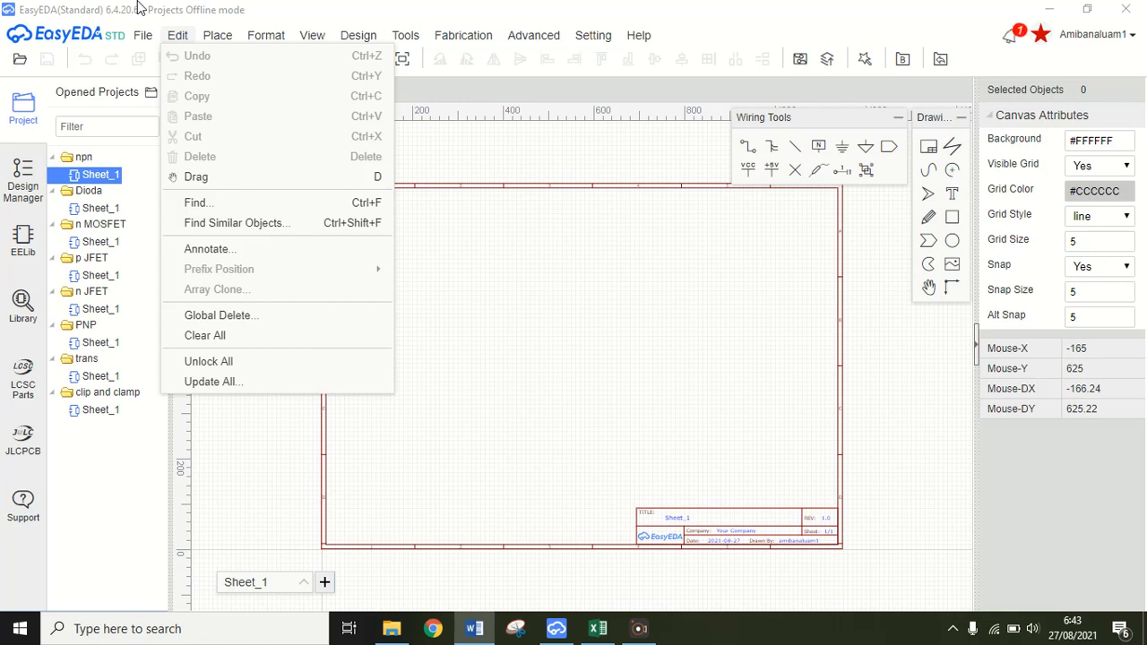
click(574, 320)
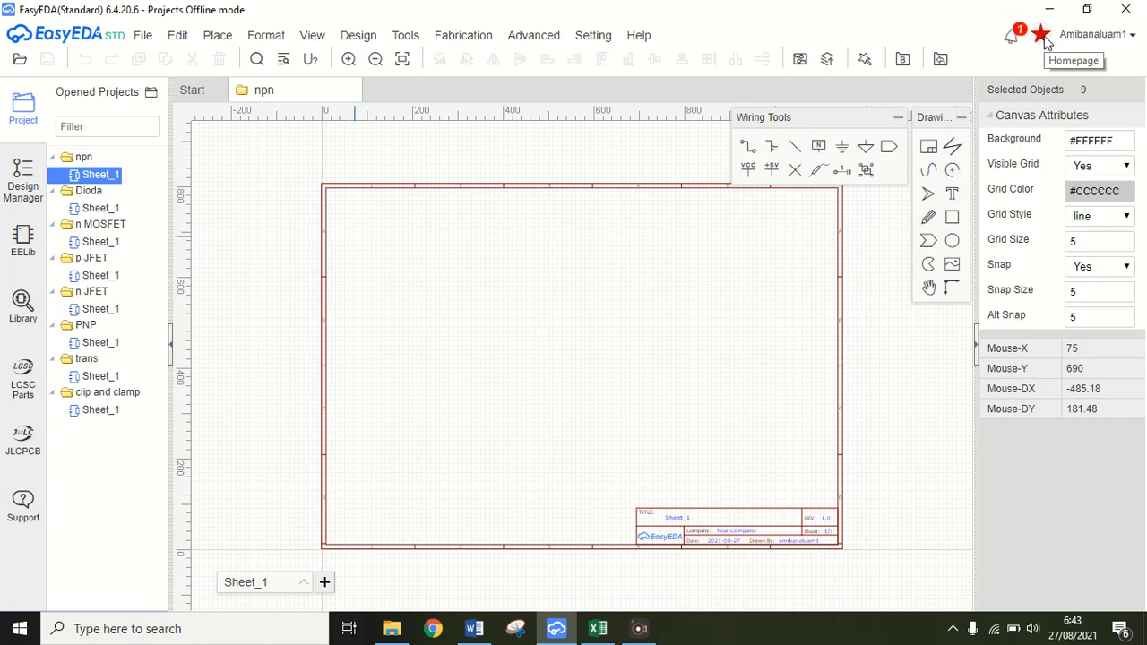
mouse_move(1074, 43)
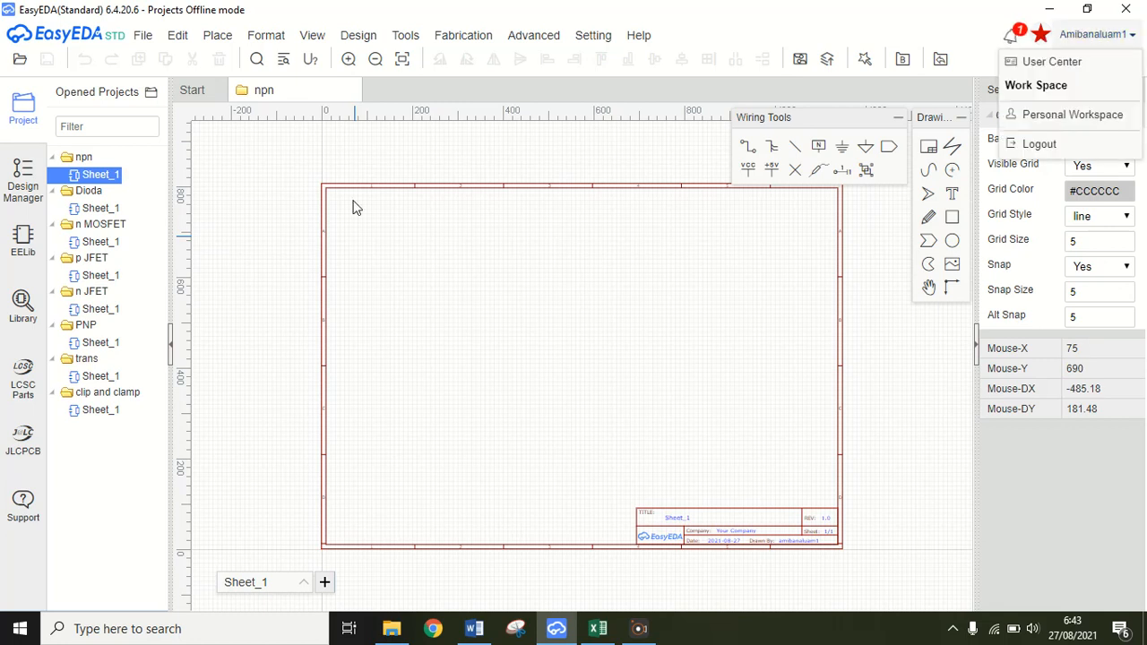
mouse_move(190, 48)
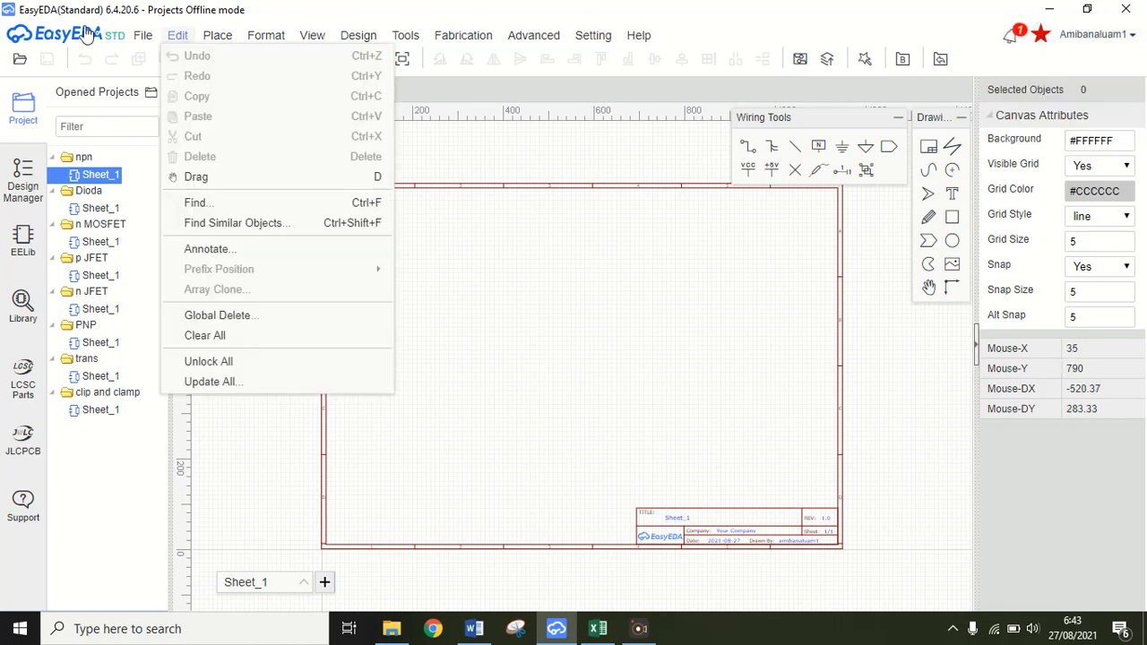
click(475, 289)
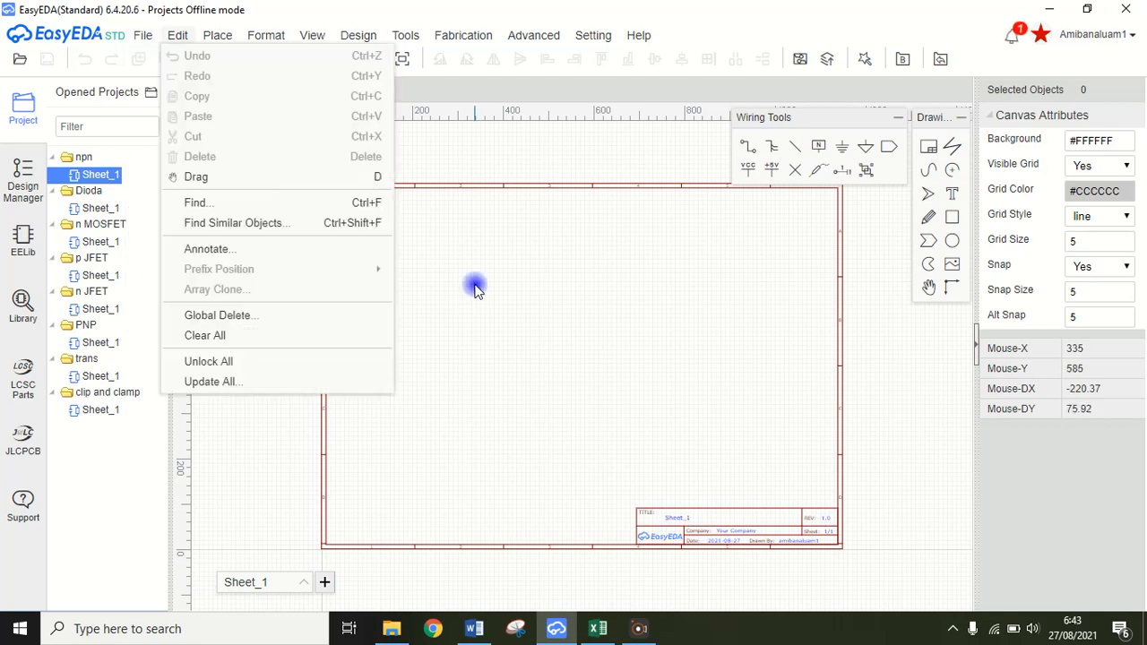
click(114, 37)
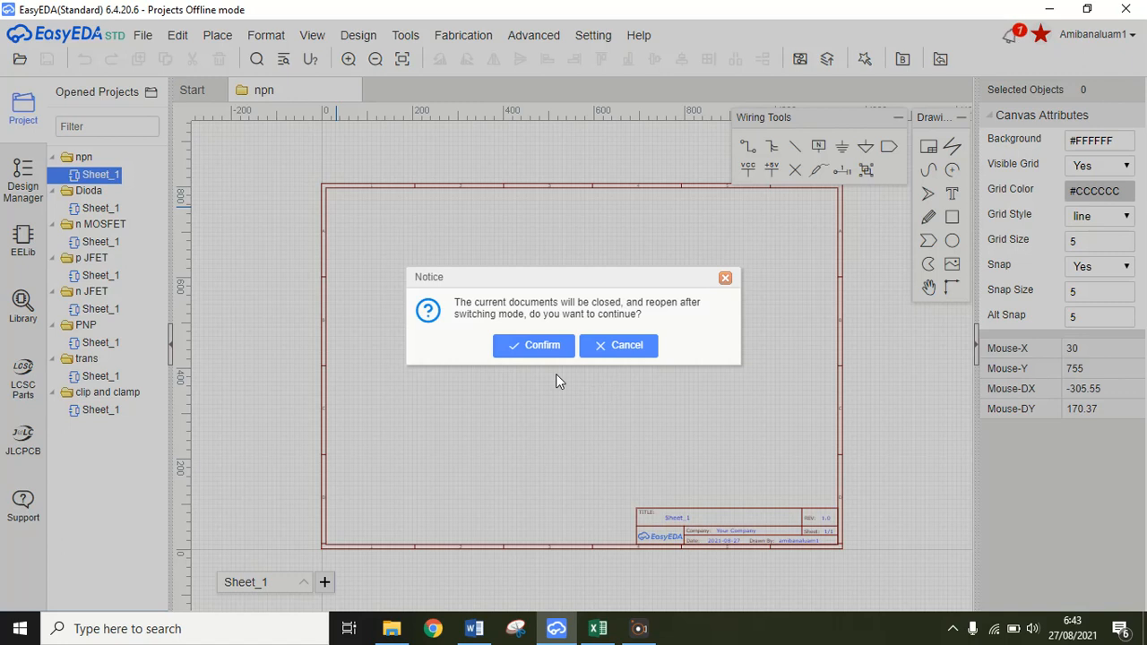
click(529, 349)
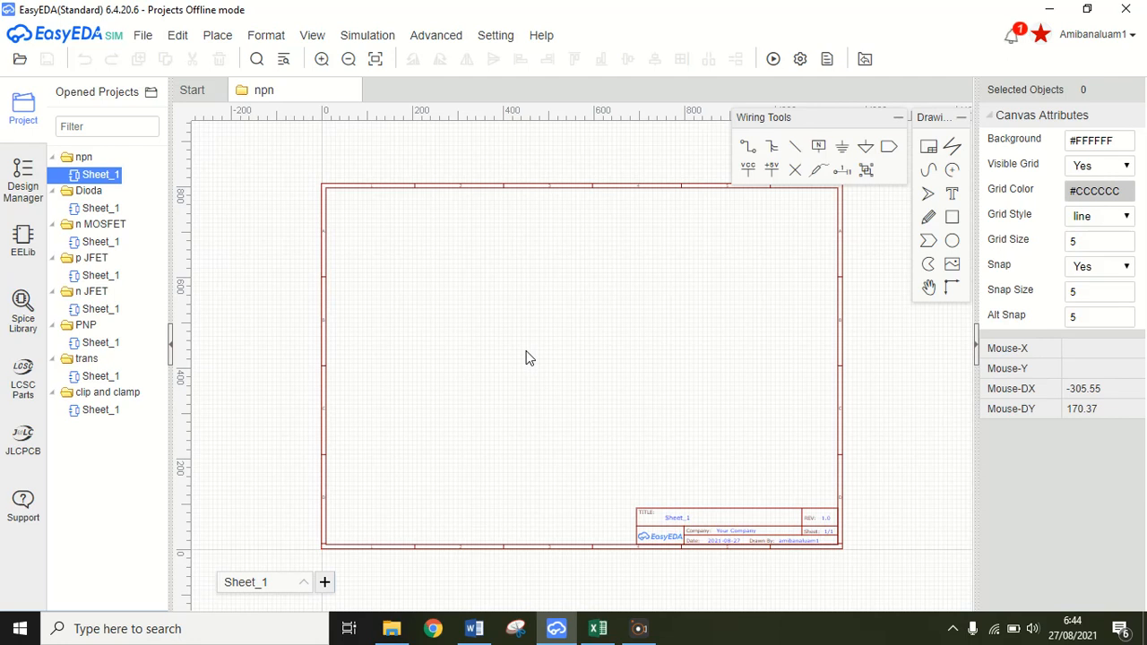
Place a voltage source from EELib in the lower-left part of the npn schematic sheet
click(23, 240)
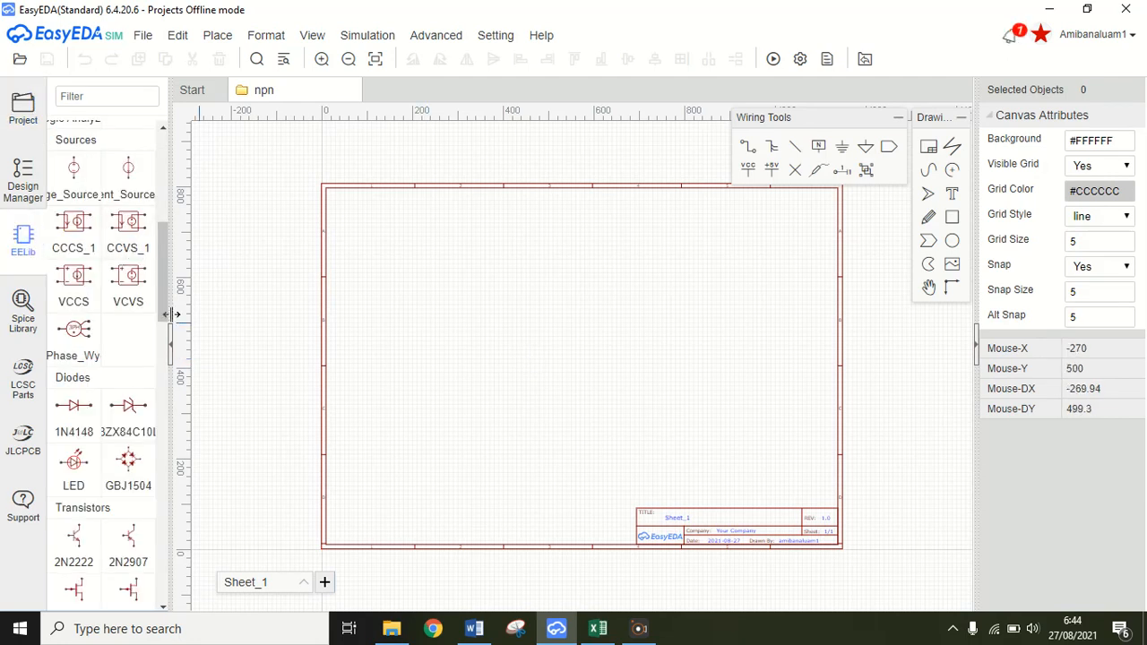
click(74, 172)
click(416, 395)
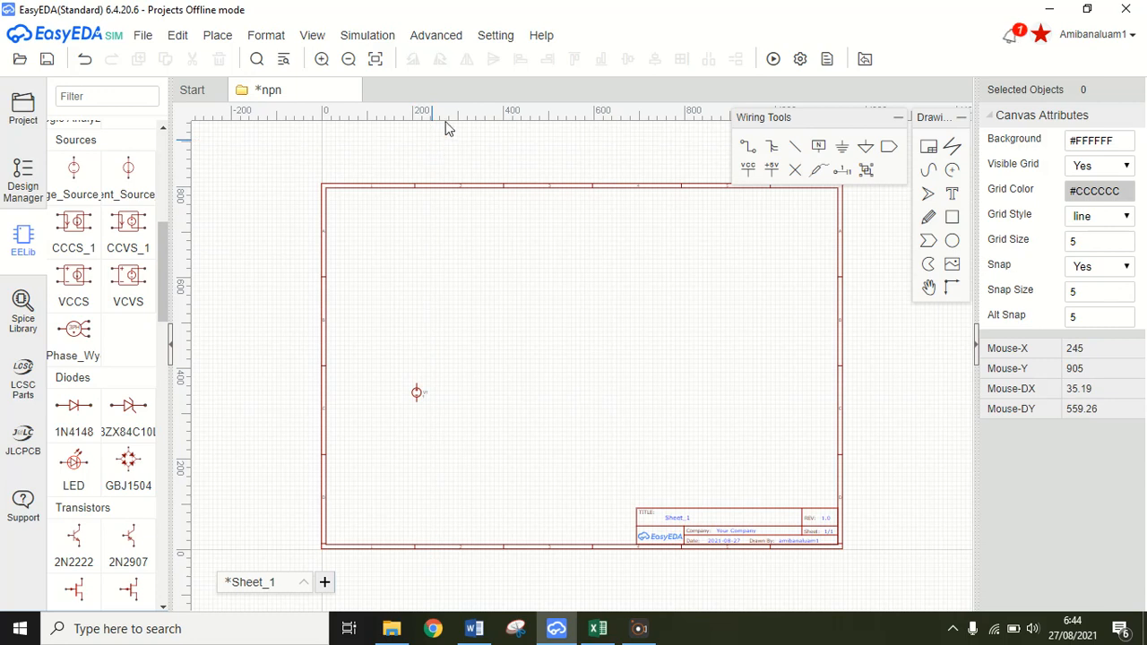
click(348, 59)
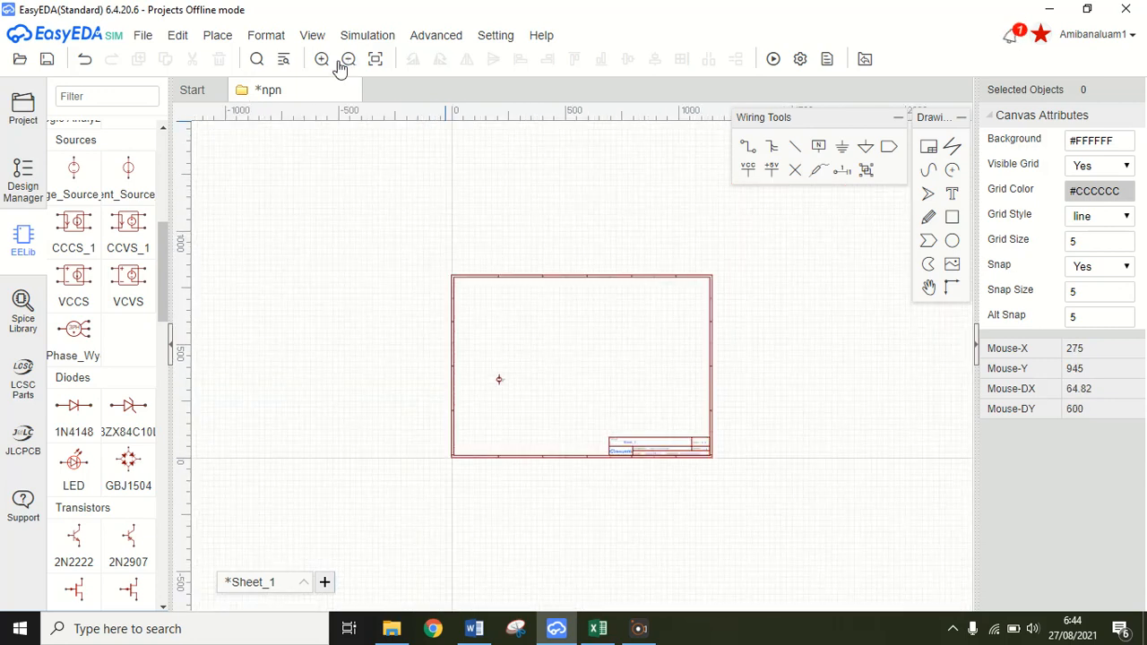
click(317, 59)
click(319, 60)
click(321, 59)
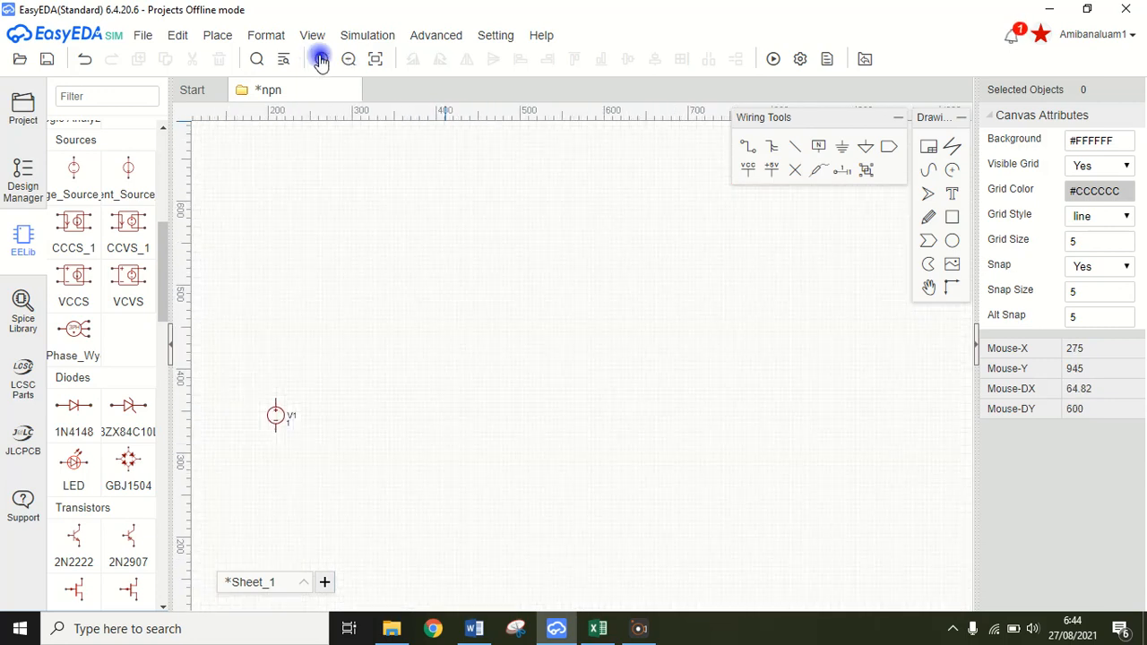
click(448, 247)
scroll(450, 251, up, 2)
key(Left)
key(Left)
key(Up)
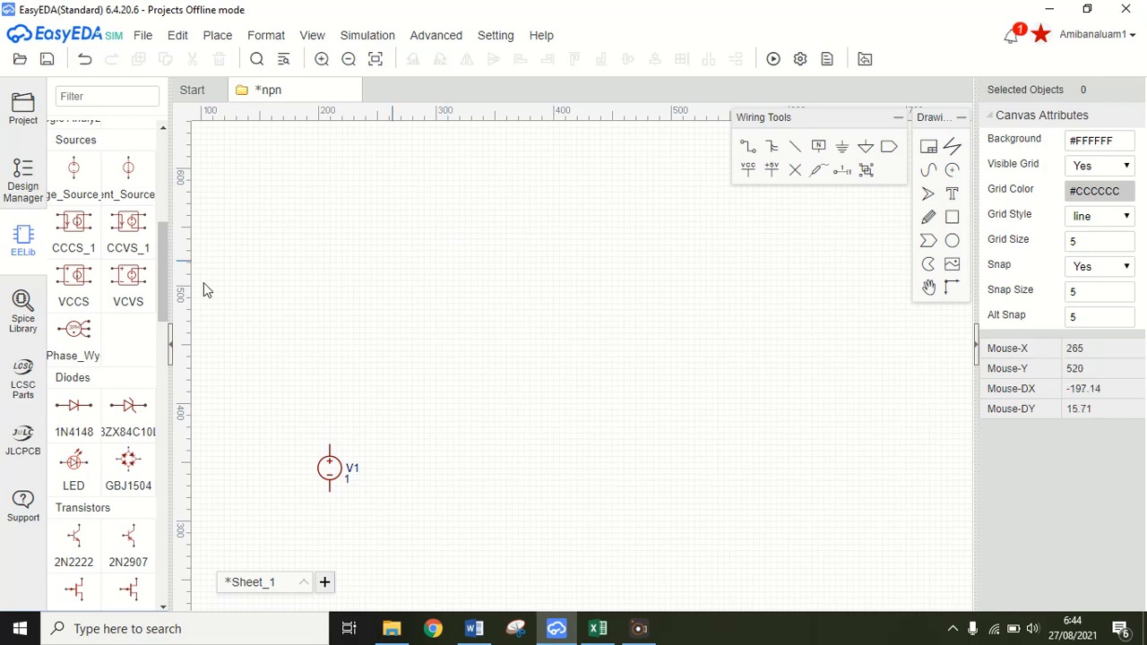
Place one multimeter from the EELib instruments above and to the right of the voltage source
drag(158, 282, 170, 377)
scroll(168, 377, down, 5)
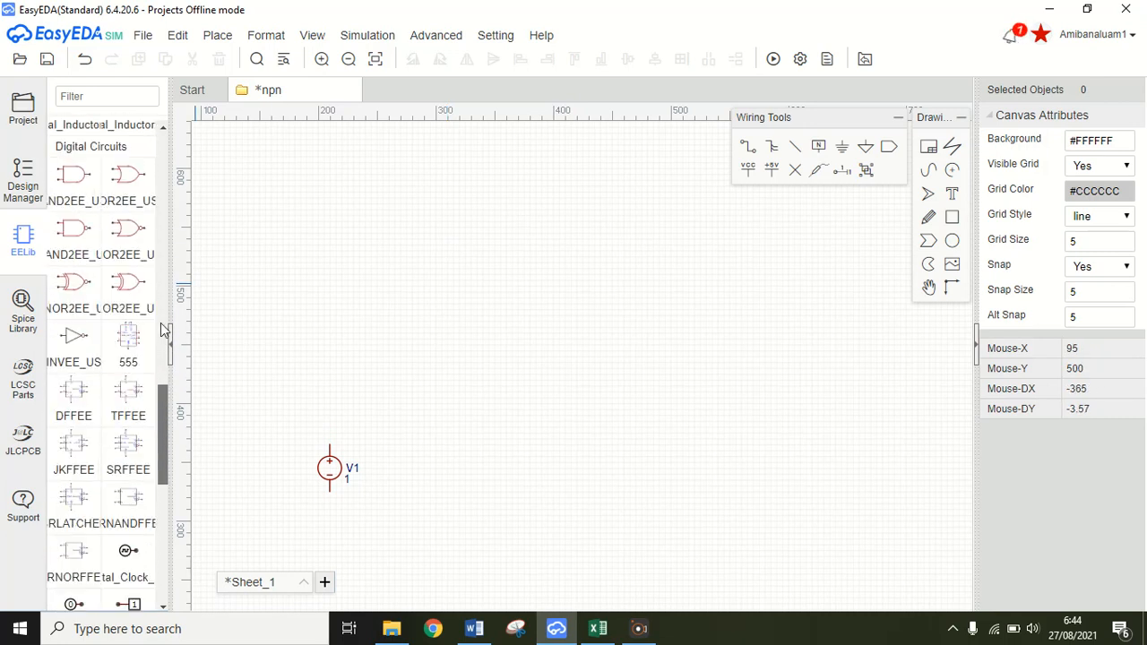
scroll(164, 330, up, 10)
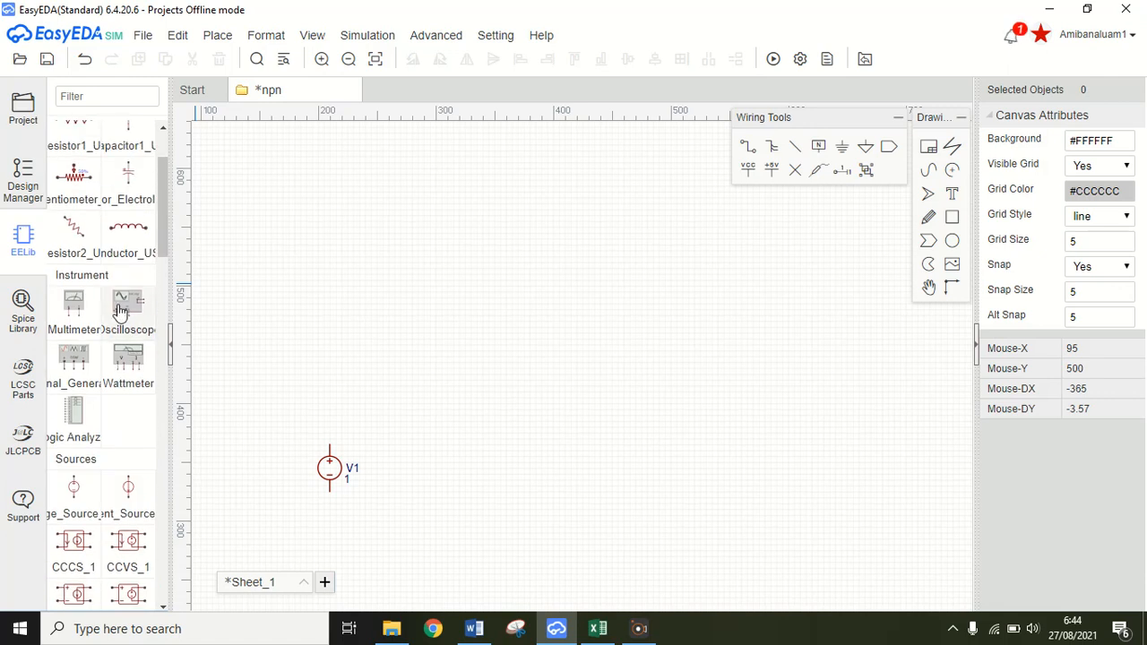
click(72, 304)
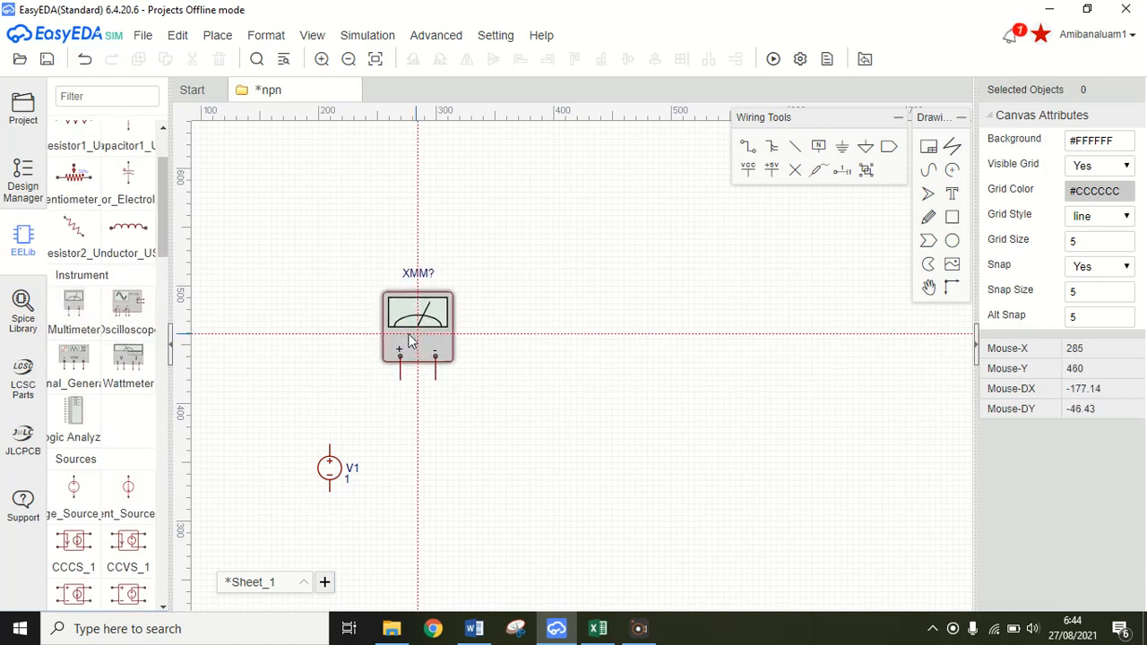
click(398, 339)
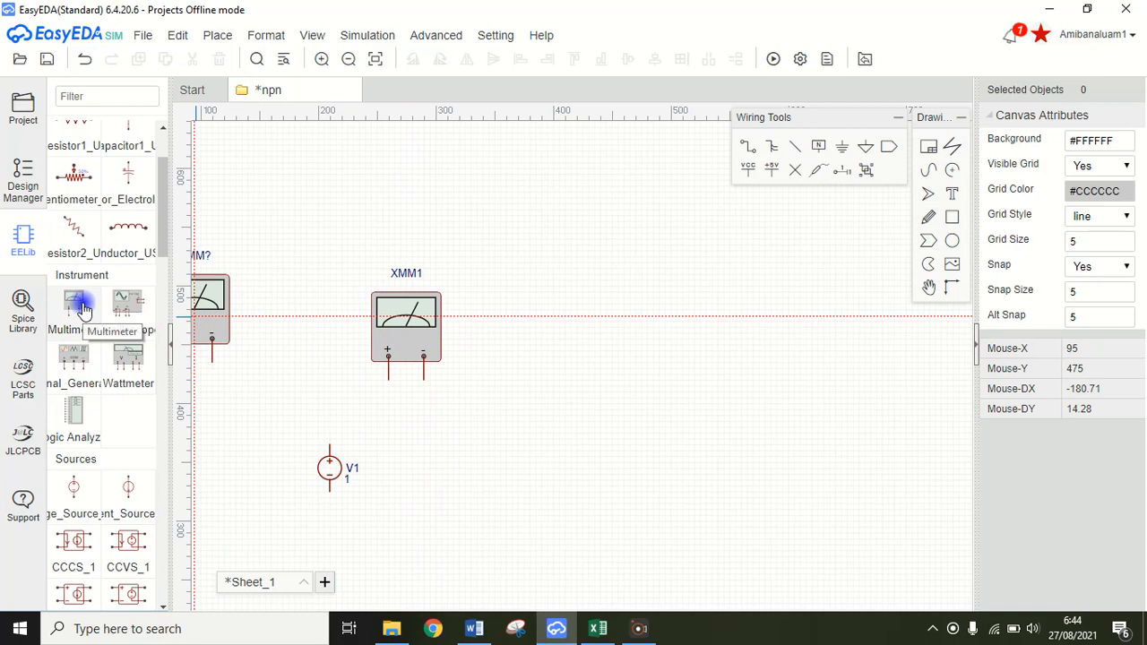
key(Escape)
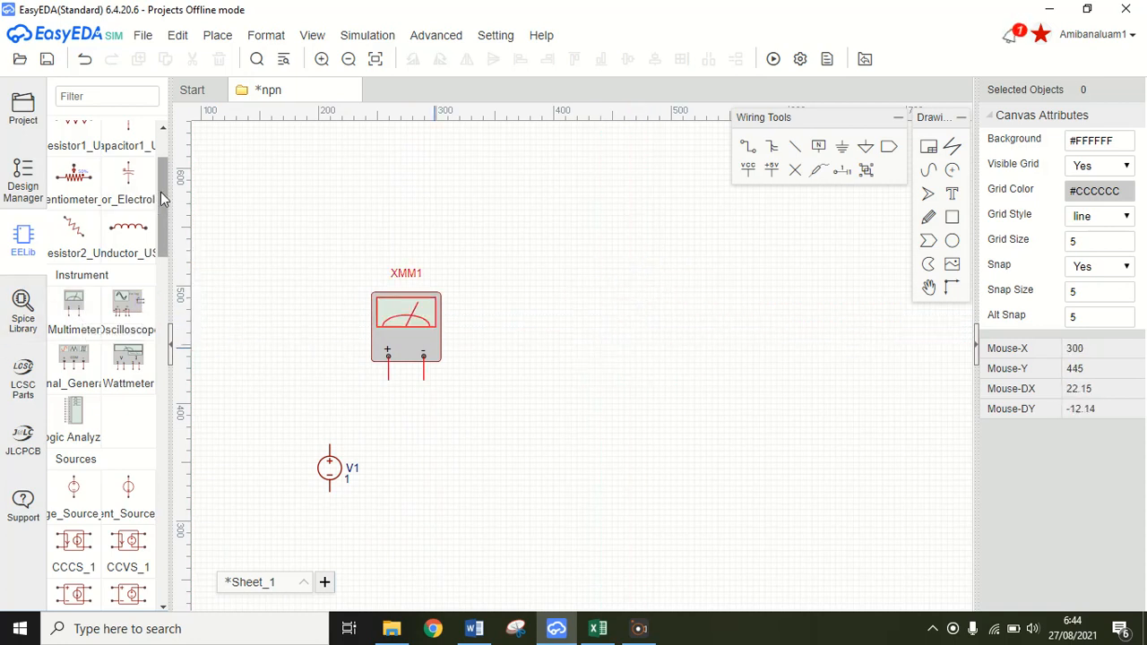
Place a 1K resistor below and to the right of the first multimeter, and a second multimeter level with the first
drag(164, 197, 161, 146)
click(72, 237)
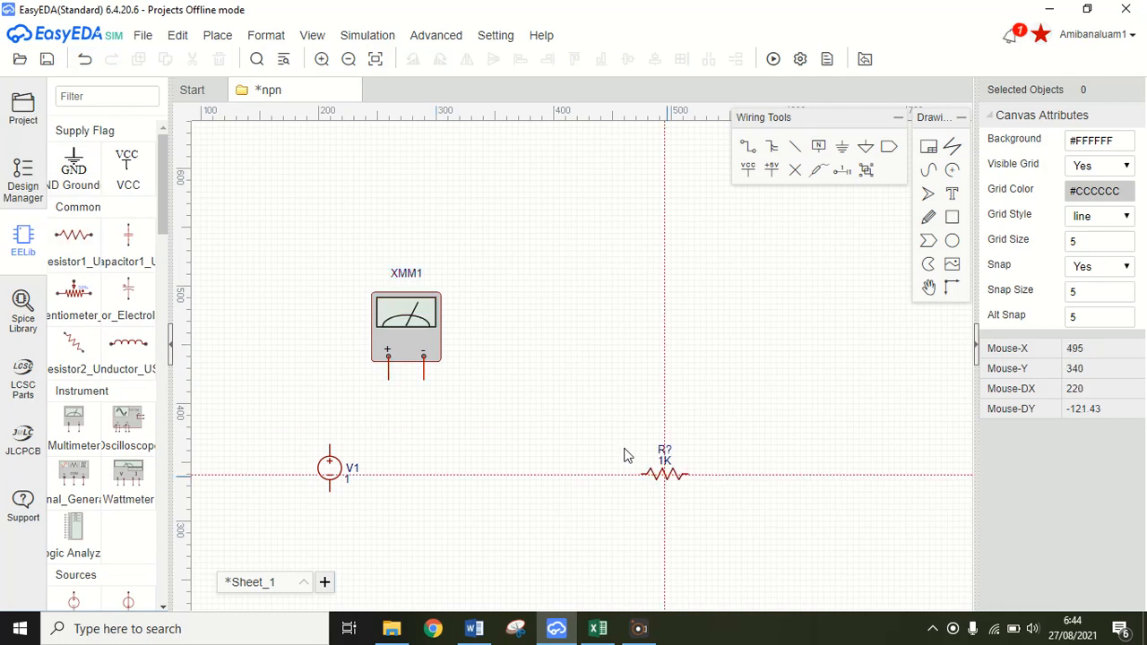
click(477, 416)
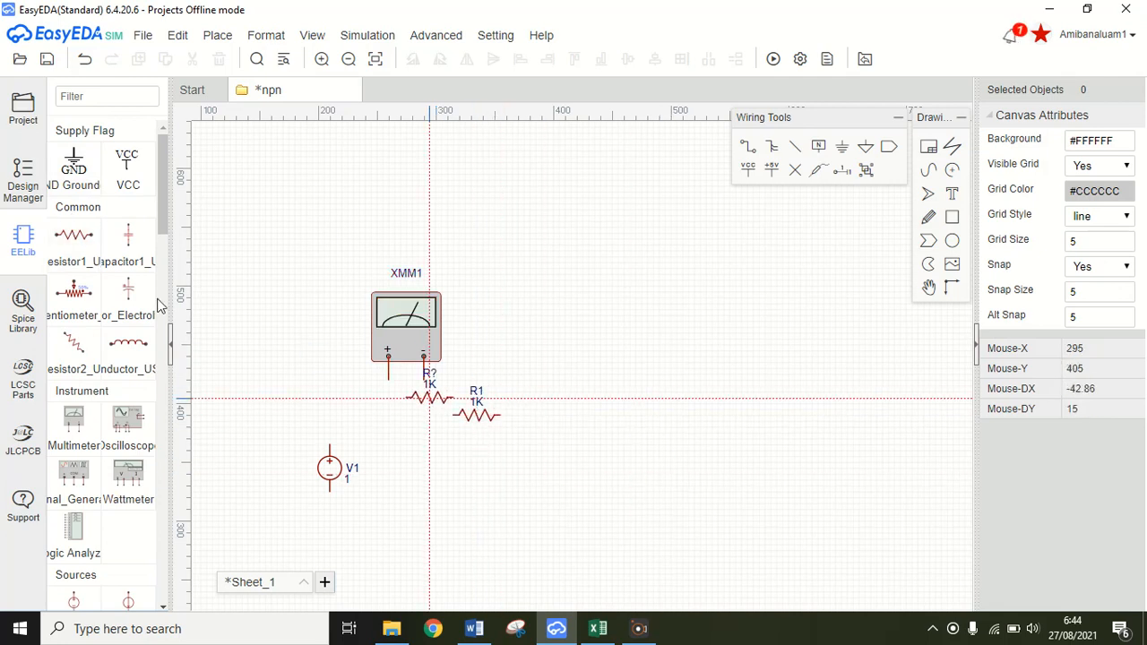
click(77, 423)
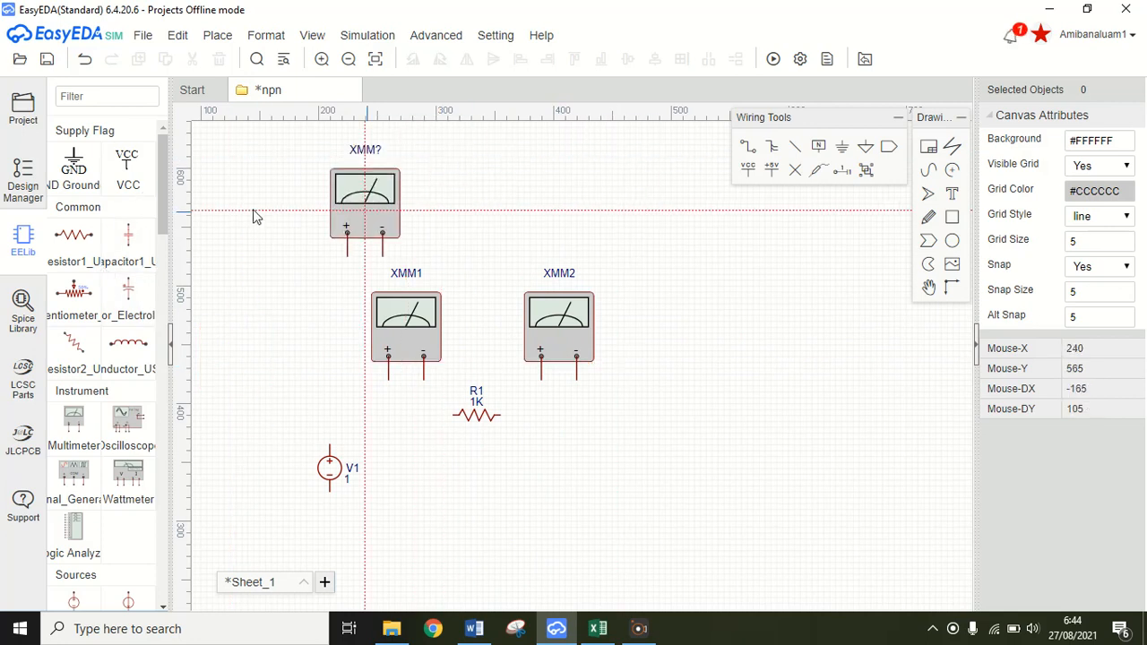
Add a second 1K resistor, rotated to vertical, above and to the right of the second multimeter
click(72, 236)
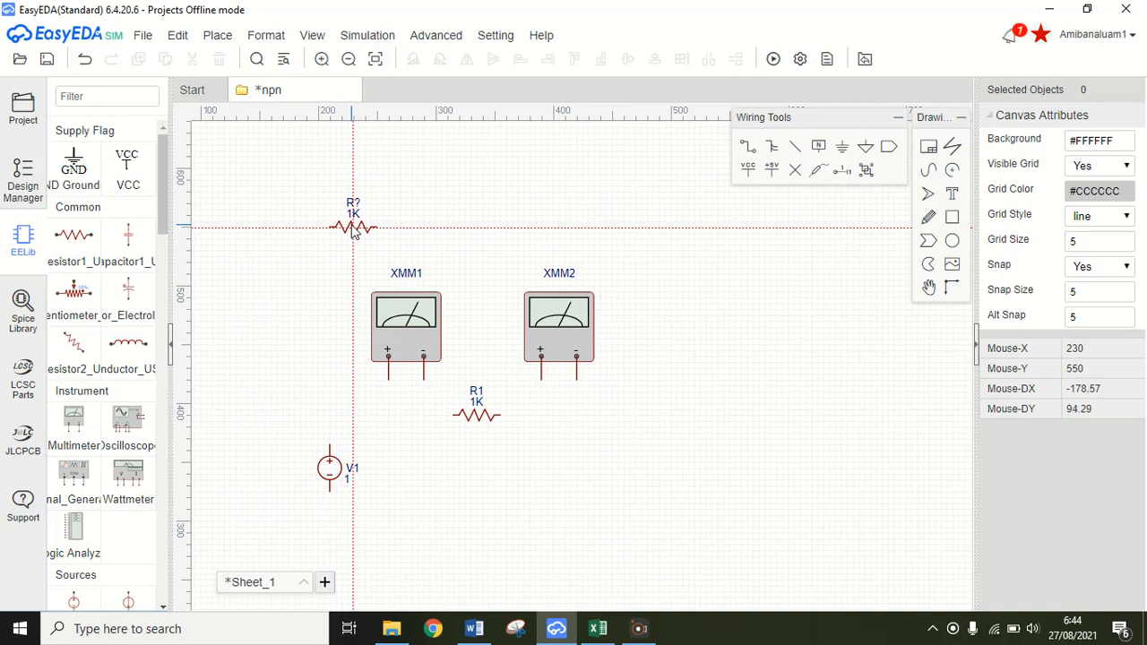
key(Escape)
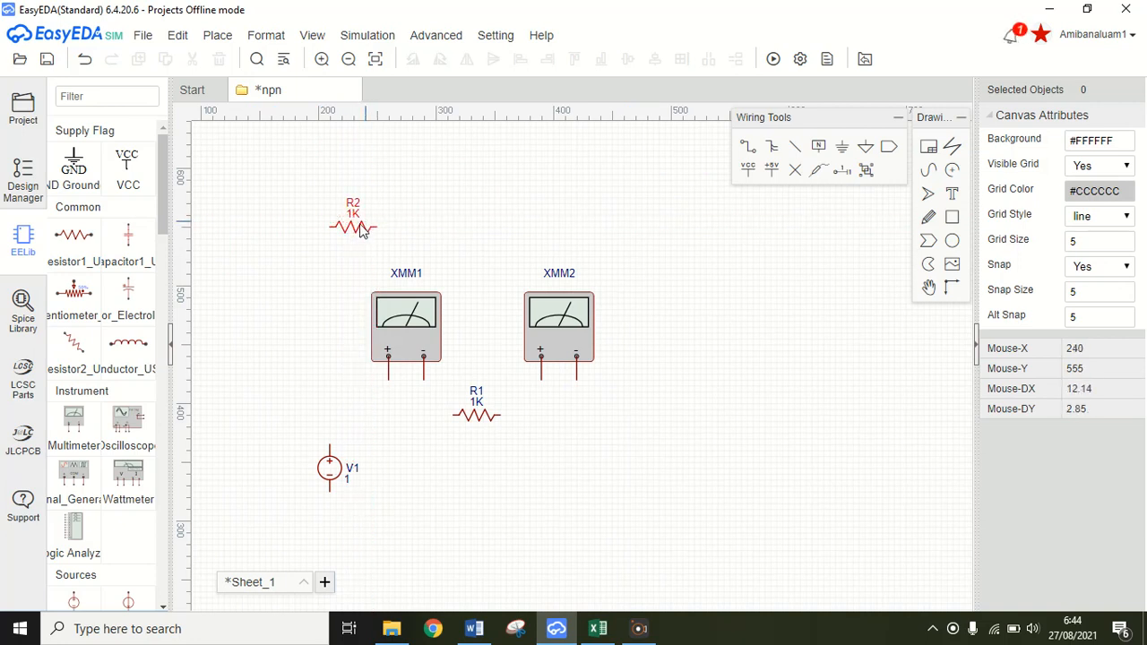
click(353, 227)
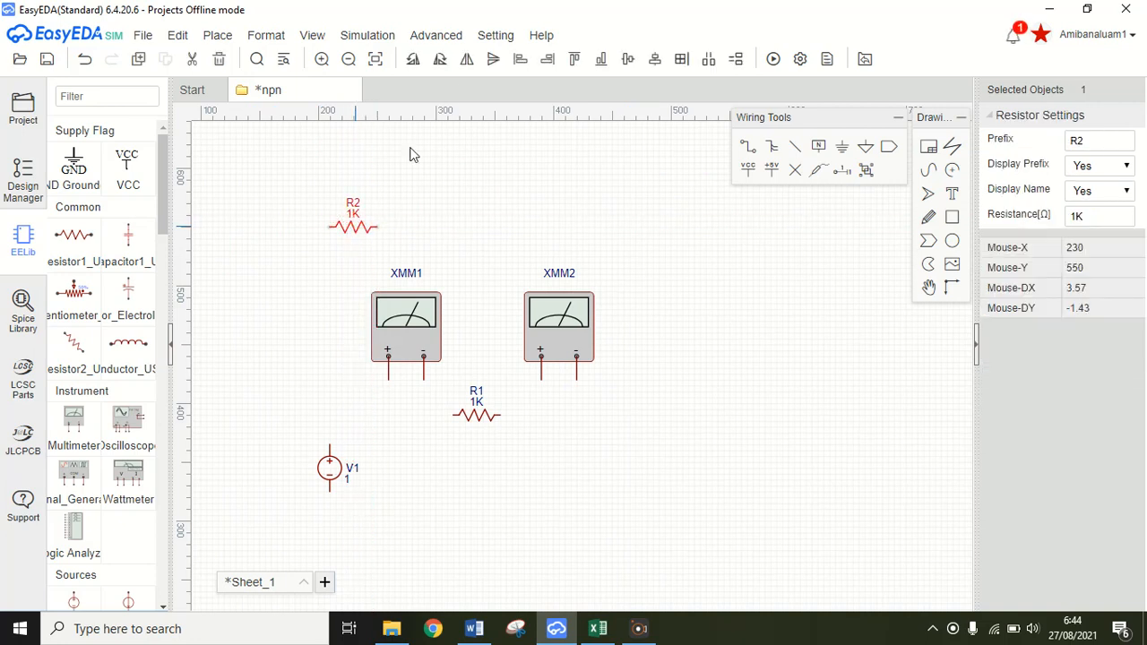
click(414, 62)
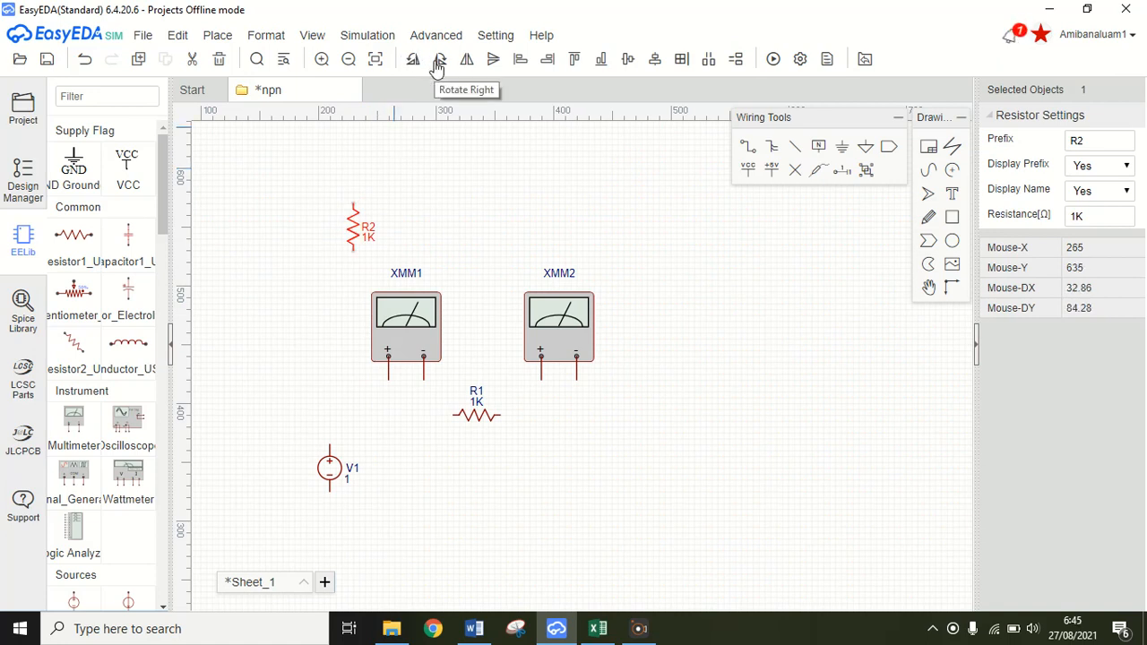
drag(357, 225, 651, 246)
click(704, 273)
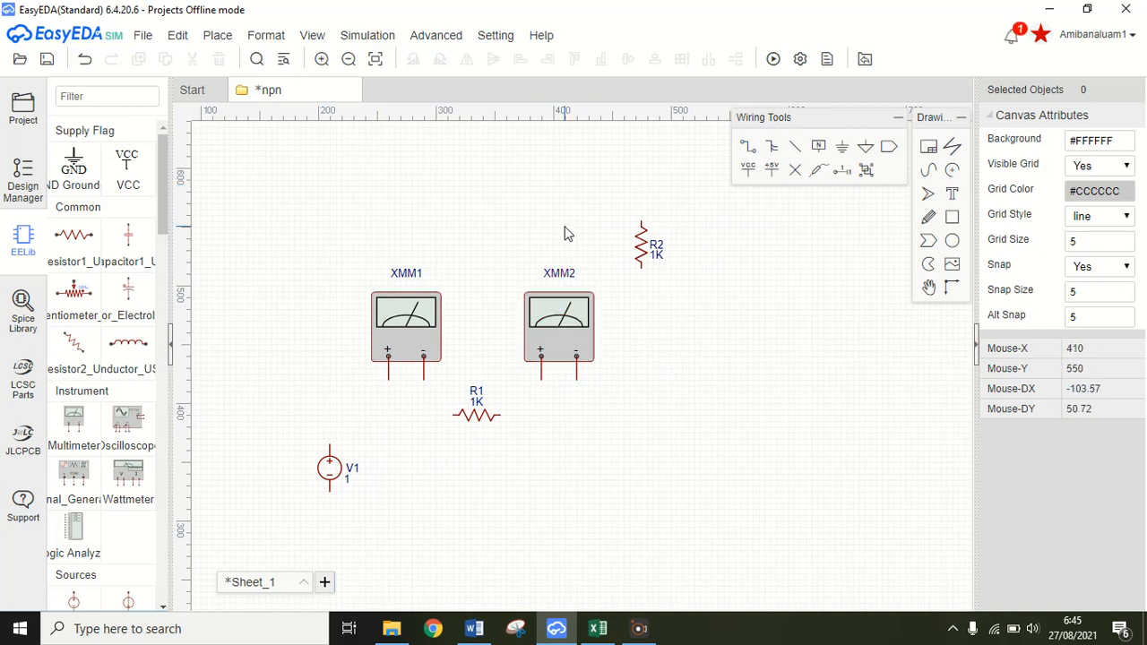
Wire V1's positive terminal to XMM1's positive terminal, and XMM1's negative terminal to the left end of R1
key(w)
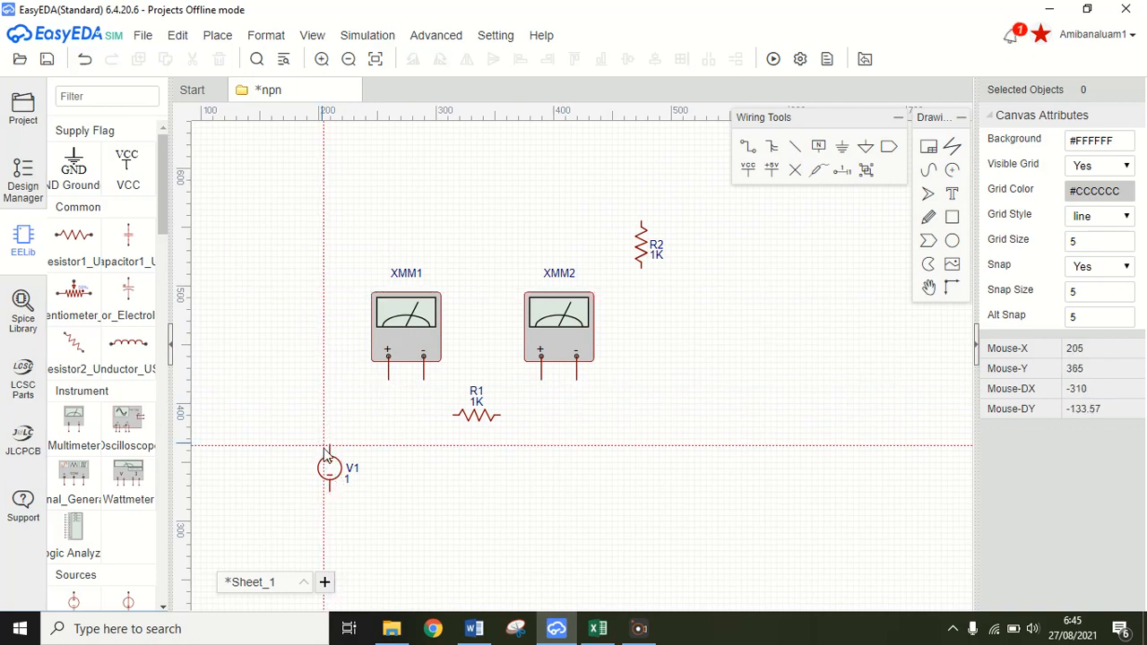
click(329, 446)
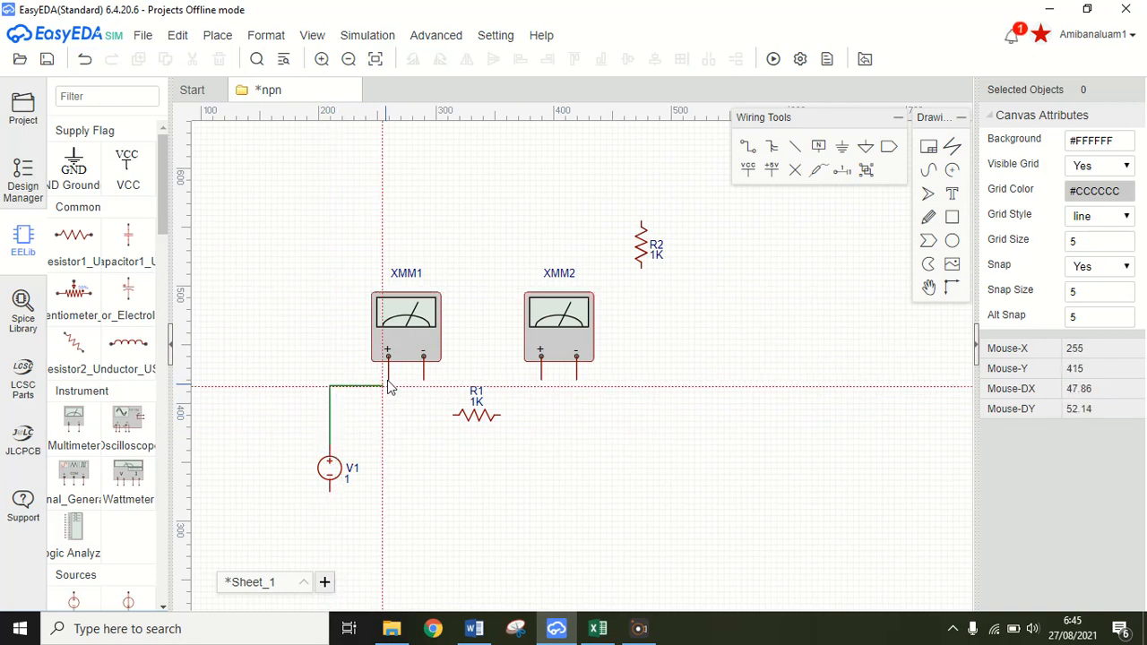
click(389, 381)
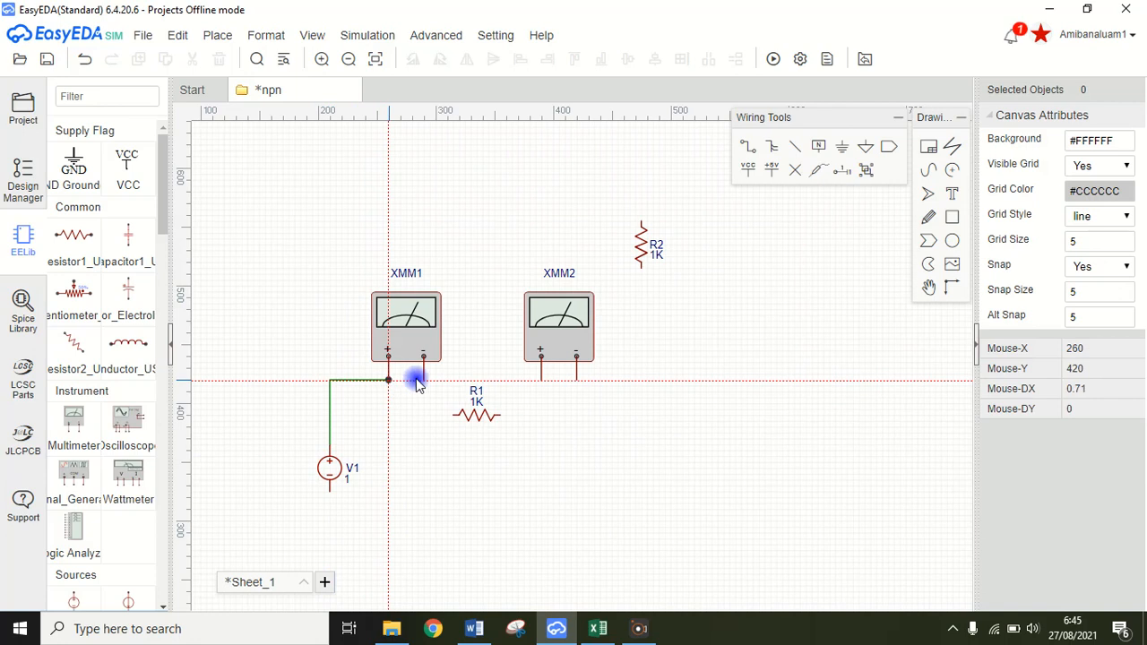
click(426, 395)
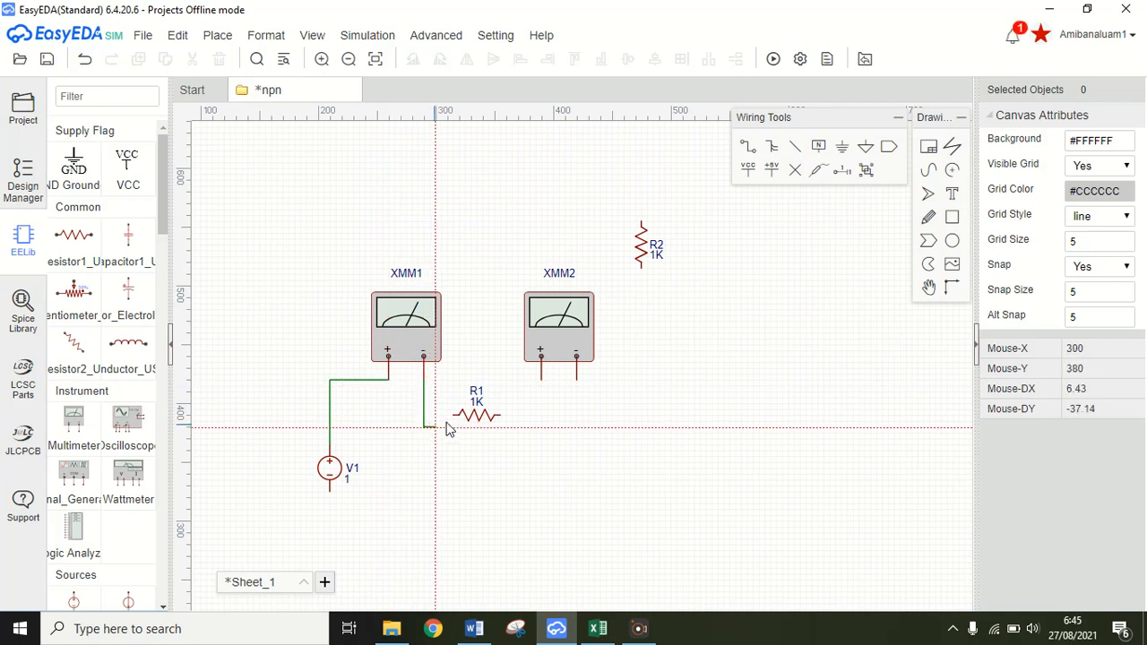
click(457, 415)
Wire R1's right end to XMM2's positive terminal, and XMM2's negative terminal to the lower end of R2
click(504, 416)
click(542, 381)
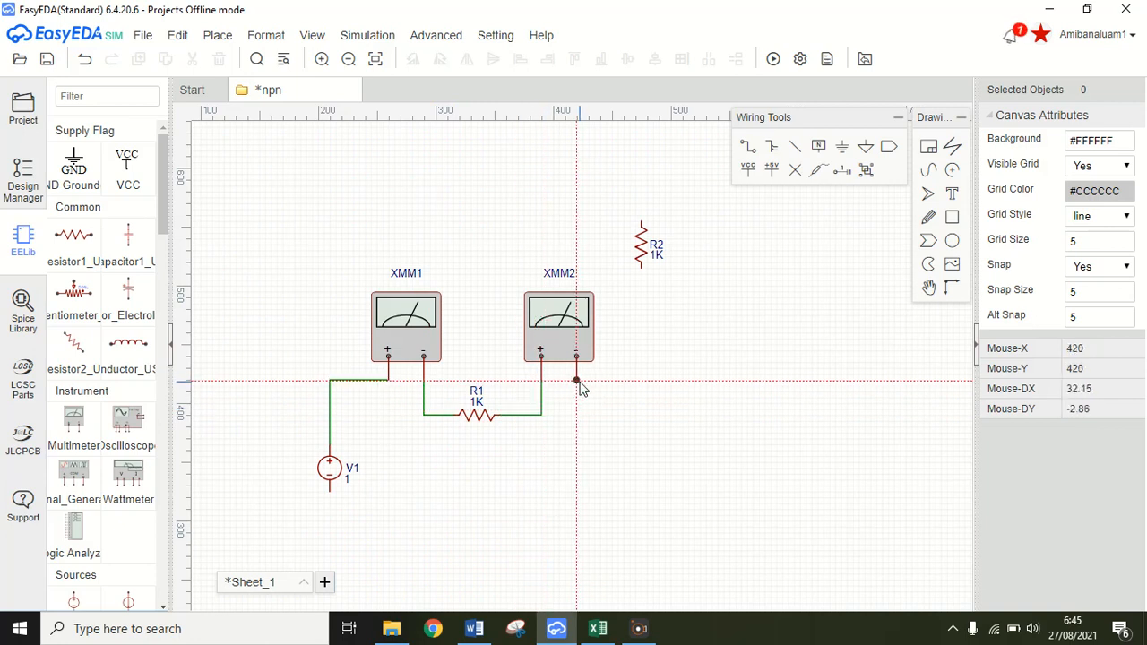
click(577, 381)
click(641, 276)
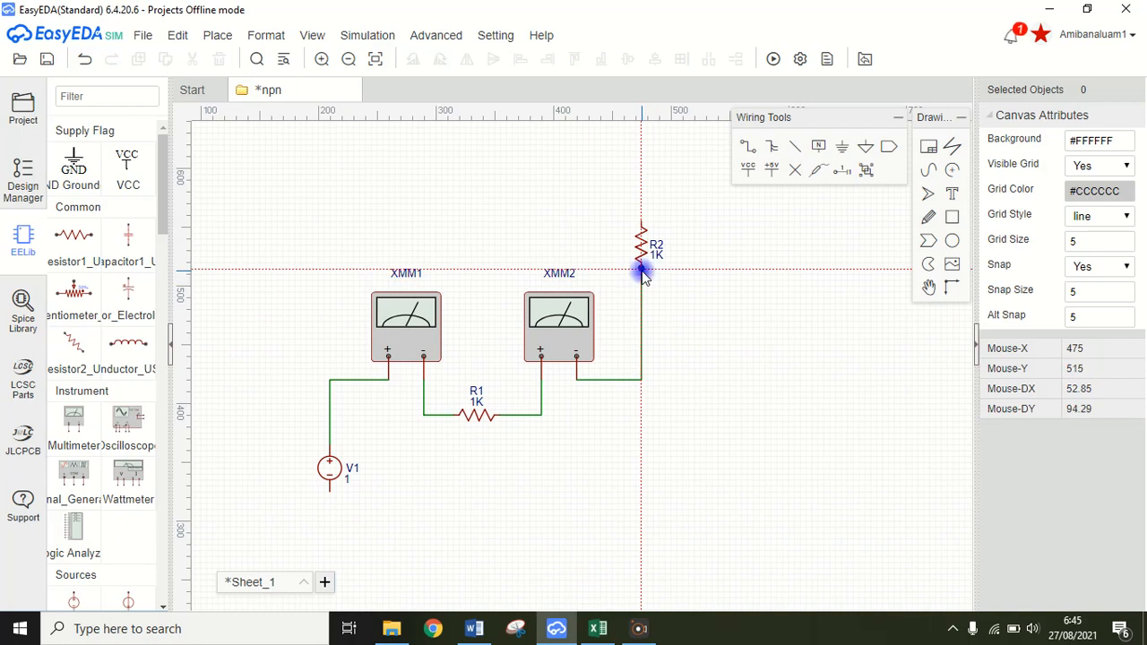
Place a third multimeter to the right of R2 and select it
click(75, 421)
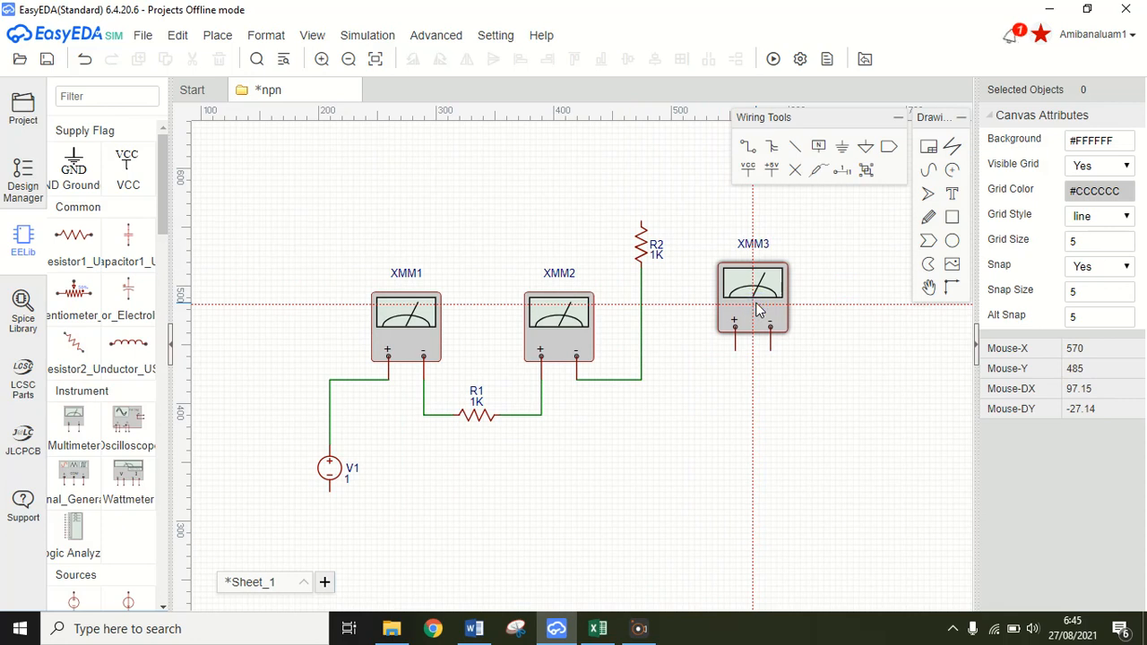
click(756, 309)
click(756, 309)
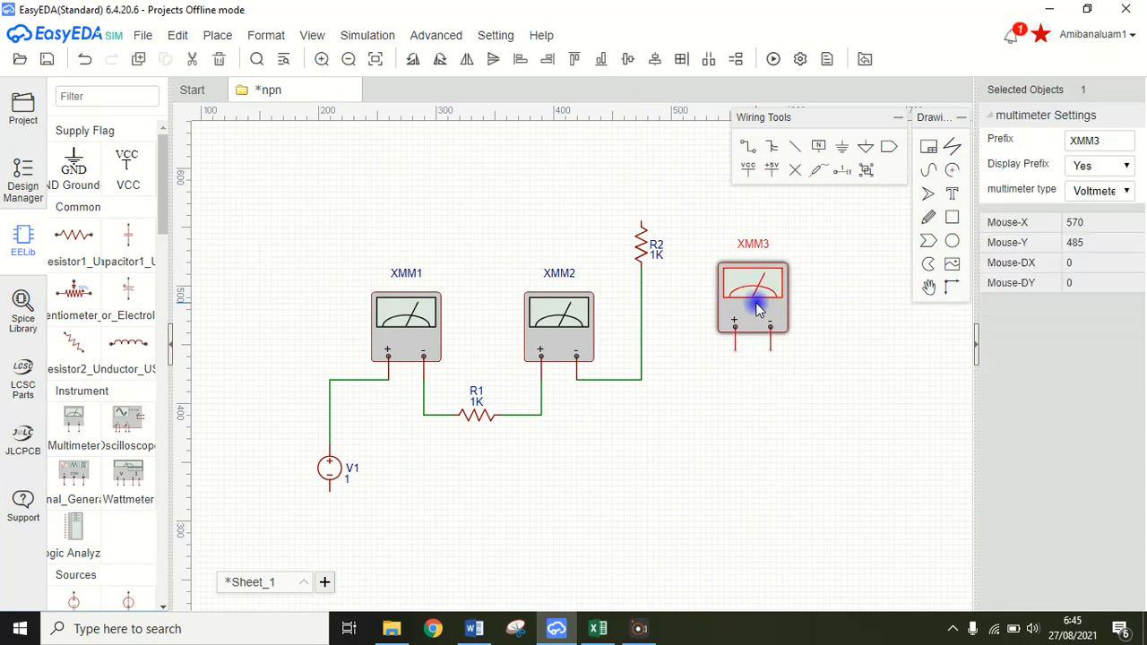
Rotate the third multimeter so its terminals face left, and move it above R2 in line with R2's upper end
click(414, 61)
click(413, 61)
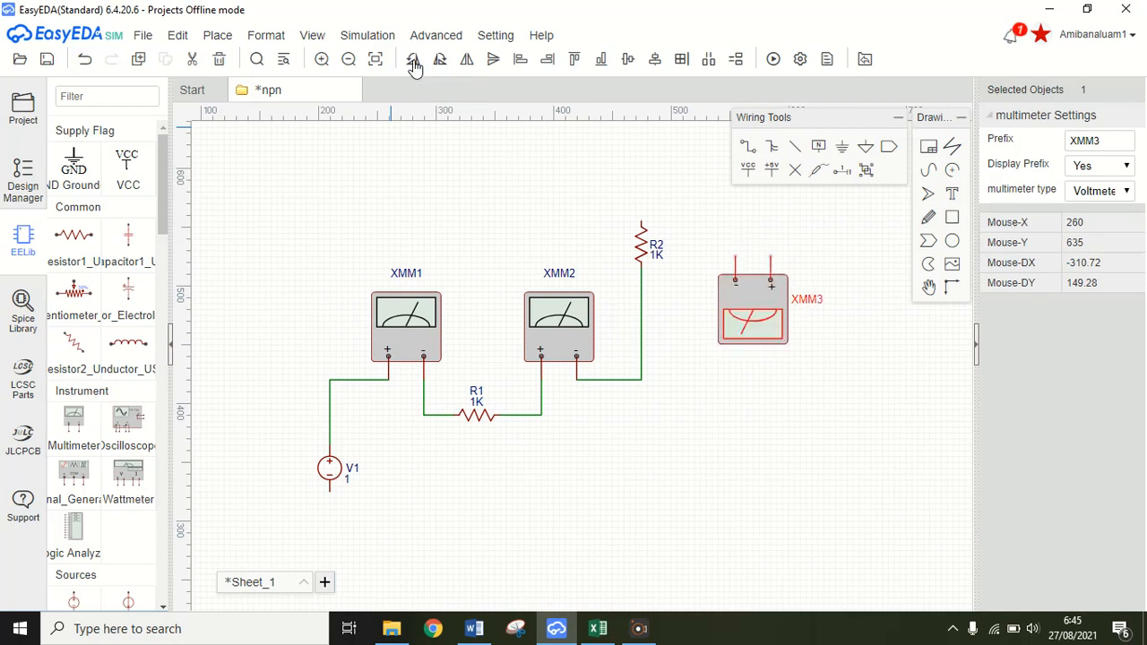
click(413, 61)
drag(762, 310, 688, 180)
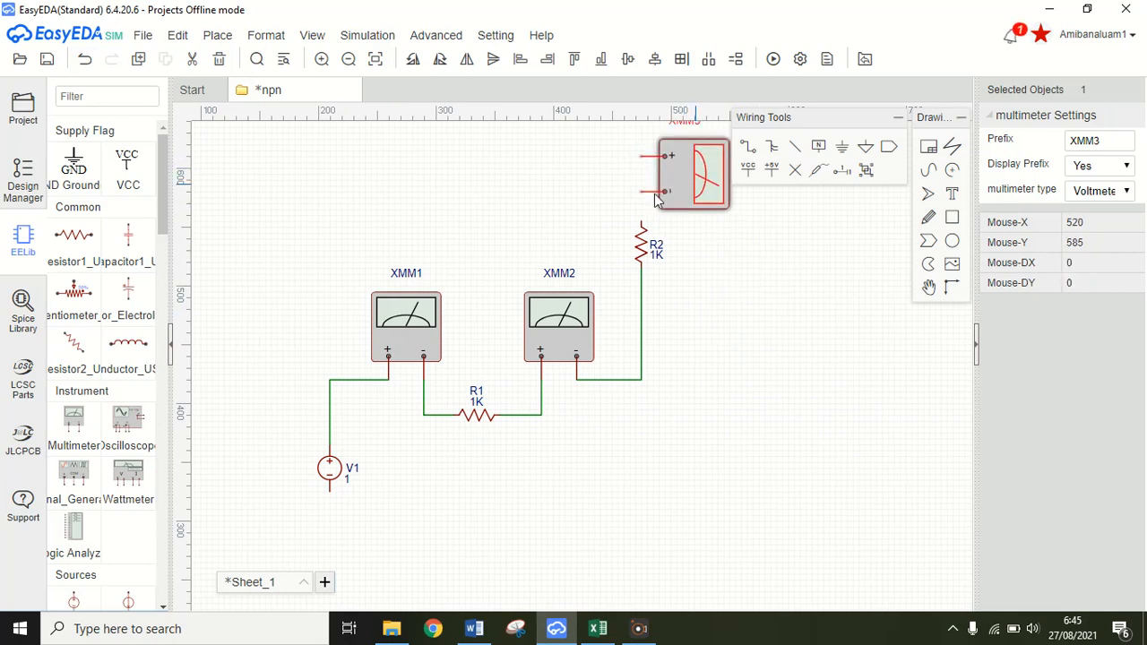
click(585, 197)
Wire R2's upper end to XMM3's negative terminal
click(751, 151)
click(642, 223)
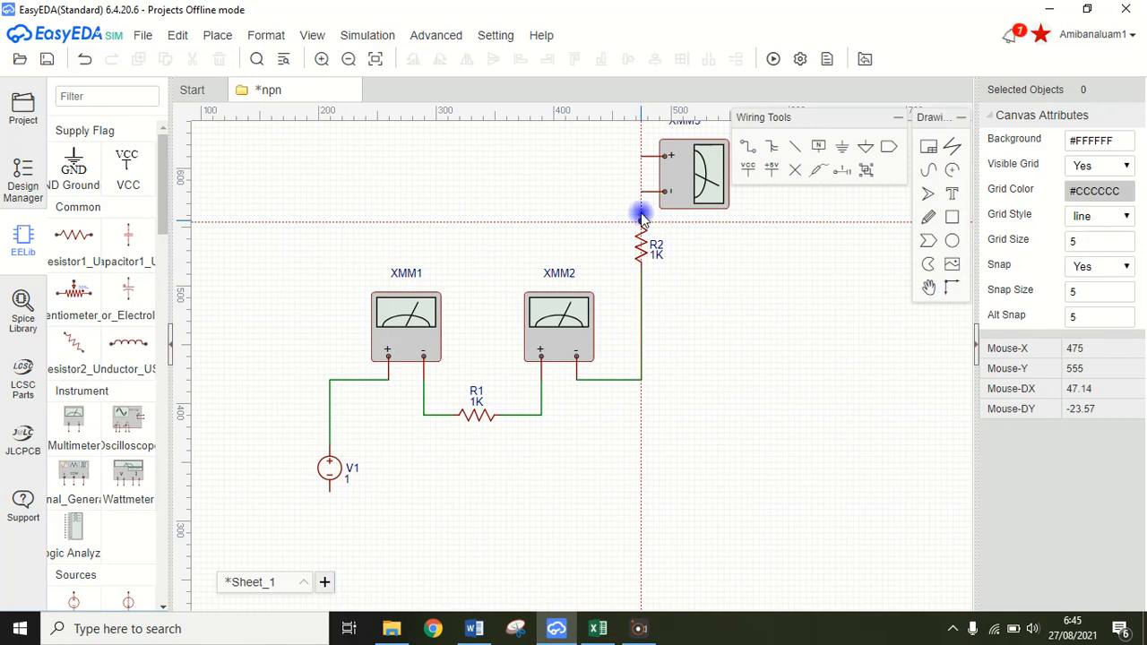
click(643, 192)
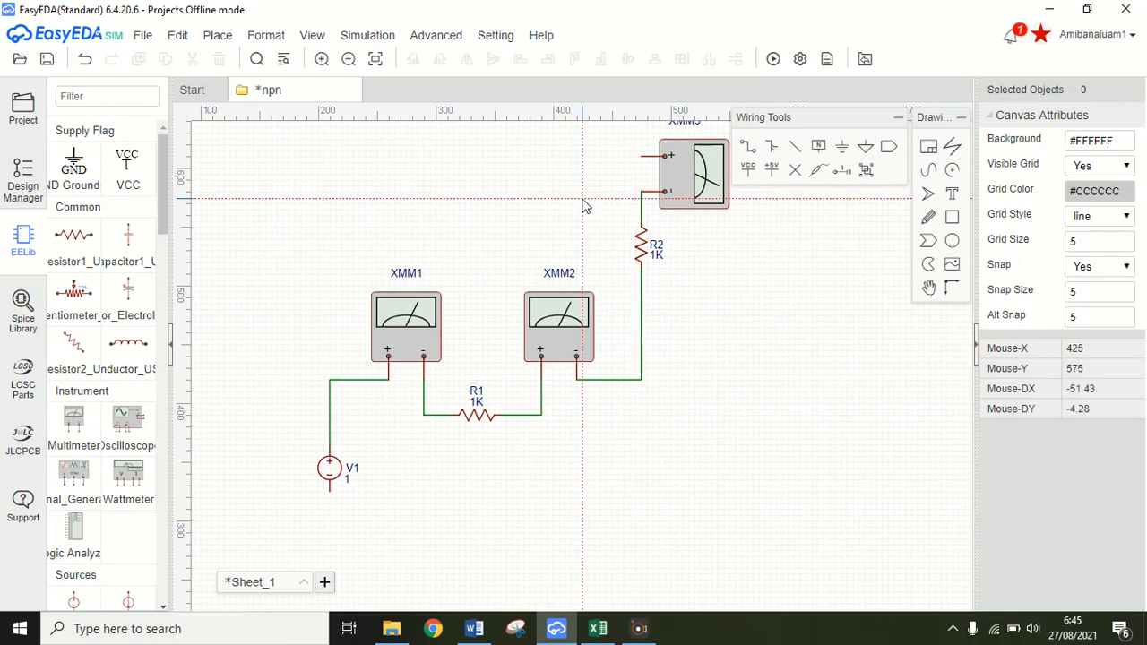
Place a 2N2222 transistor below R2 and to the right of V1, and select it
click(347, 61)
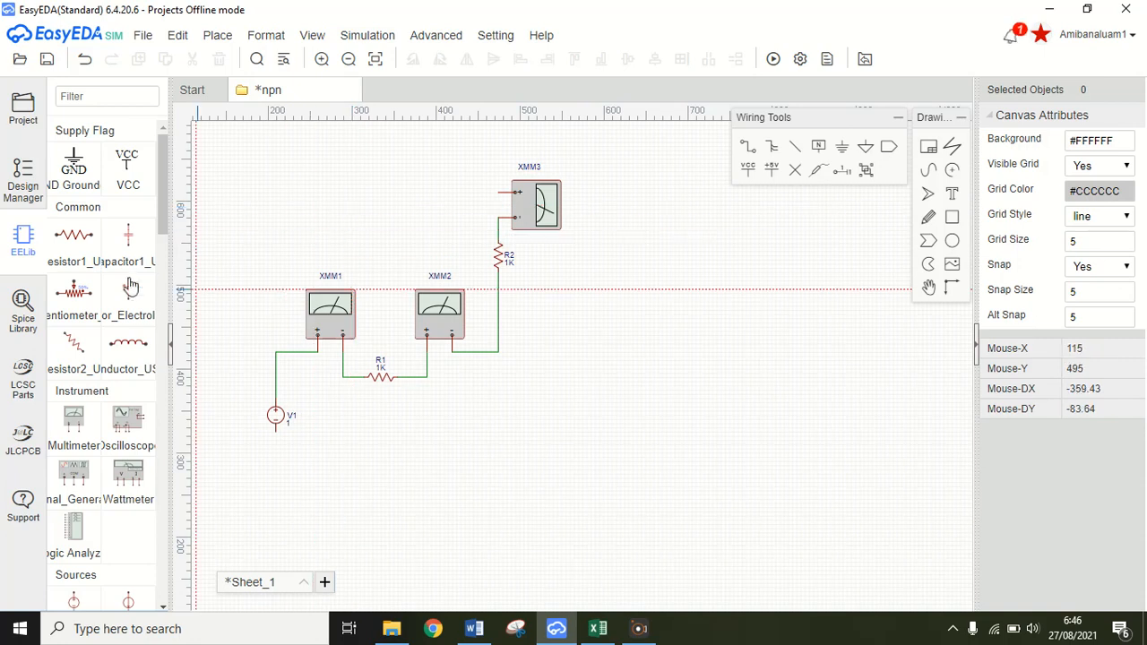
click(158, 225)
drag(158, 231, 164, 342)
click(73, 388)
click(493, 422)
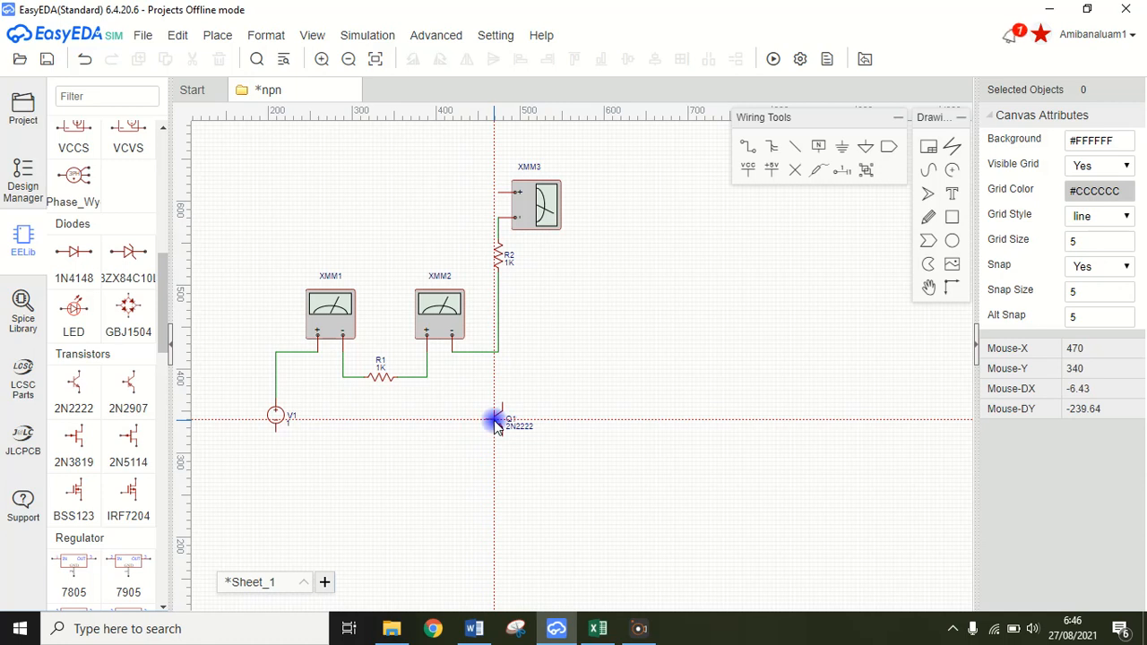
click(499, 422)
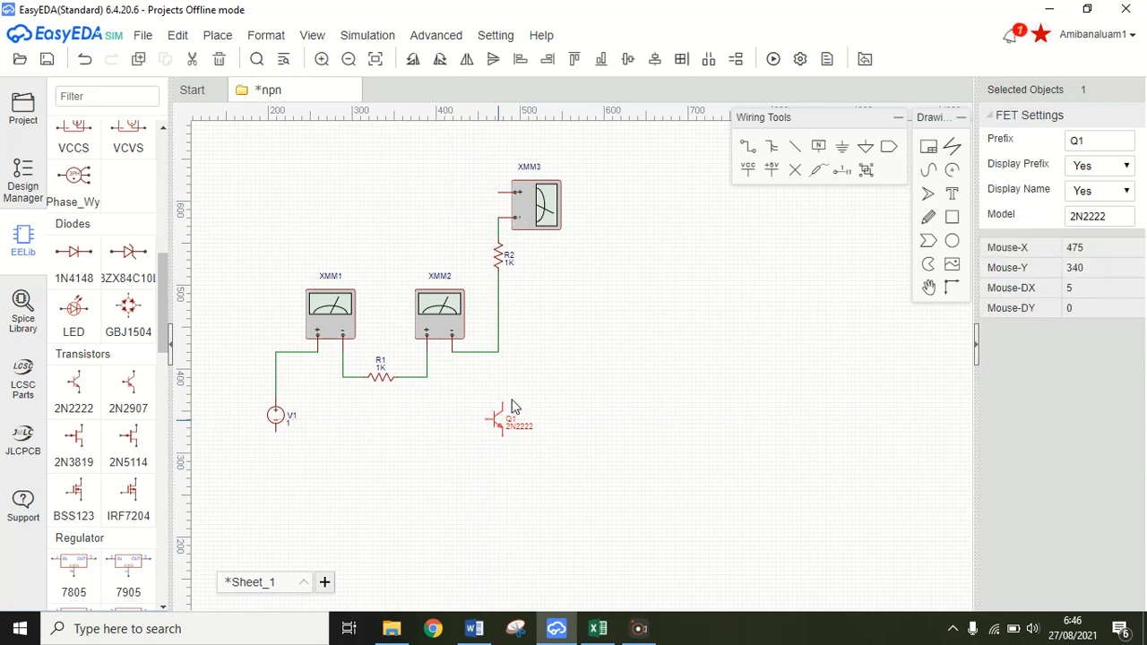
Delete the wire between XMM2's negative terminal and R2, and move transistor Q1 up so its collector lines up with R2
drag(522, 379, 491, 346)
key(Delete)
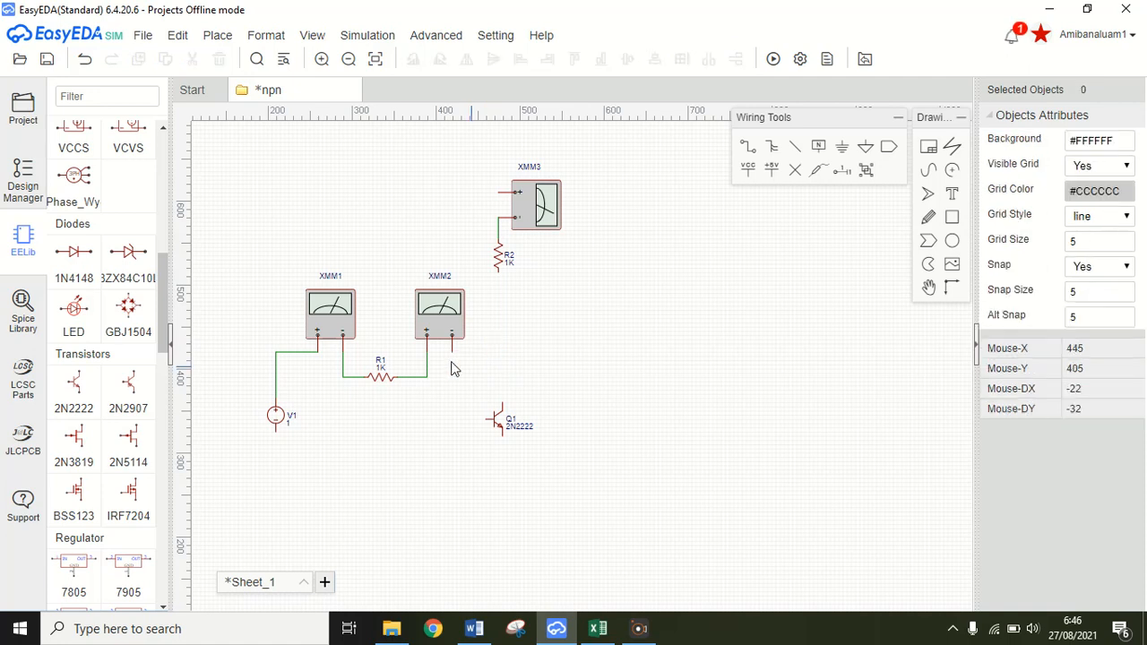
drag(499, 425, 493, 397)
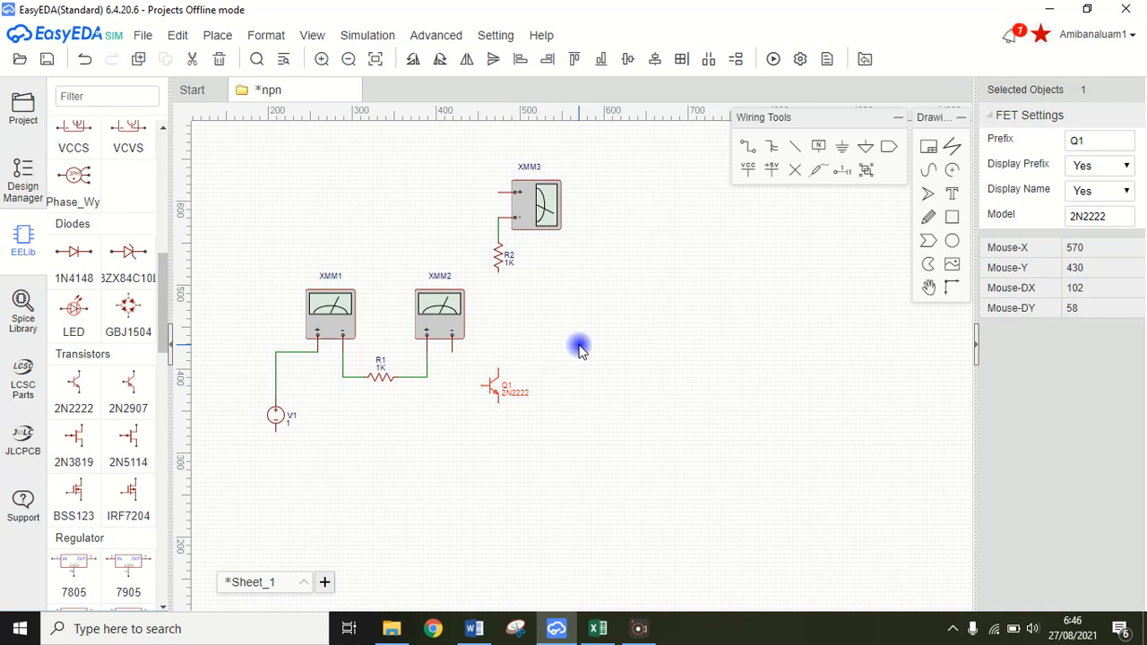
Wire XMM2's negative terminal to Q1's base
click(747, 148)
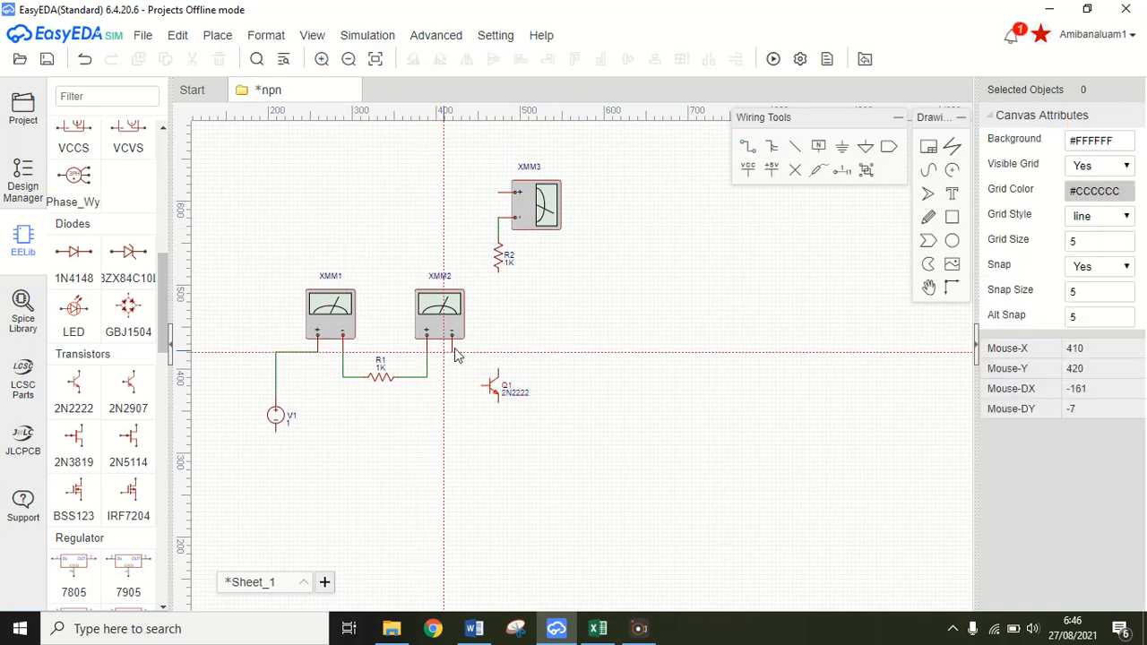
click(452, 358)
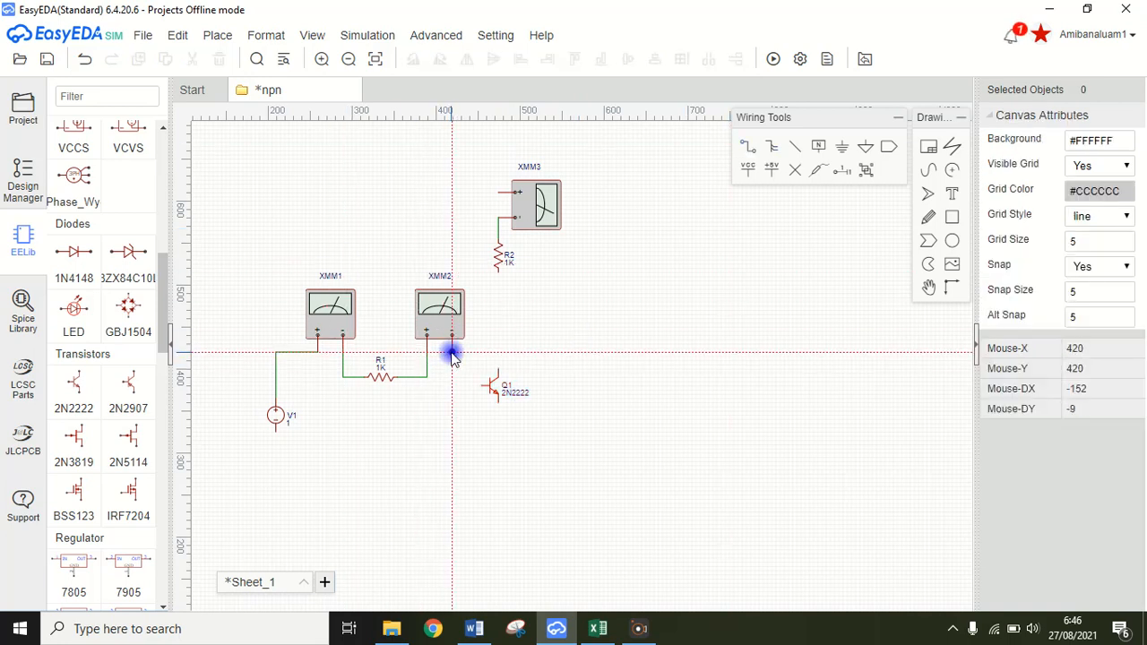
right_drag(481, 391, 484, 357)
right_click(482, 350)
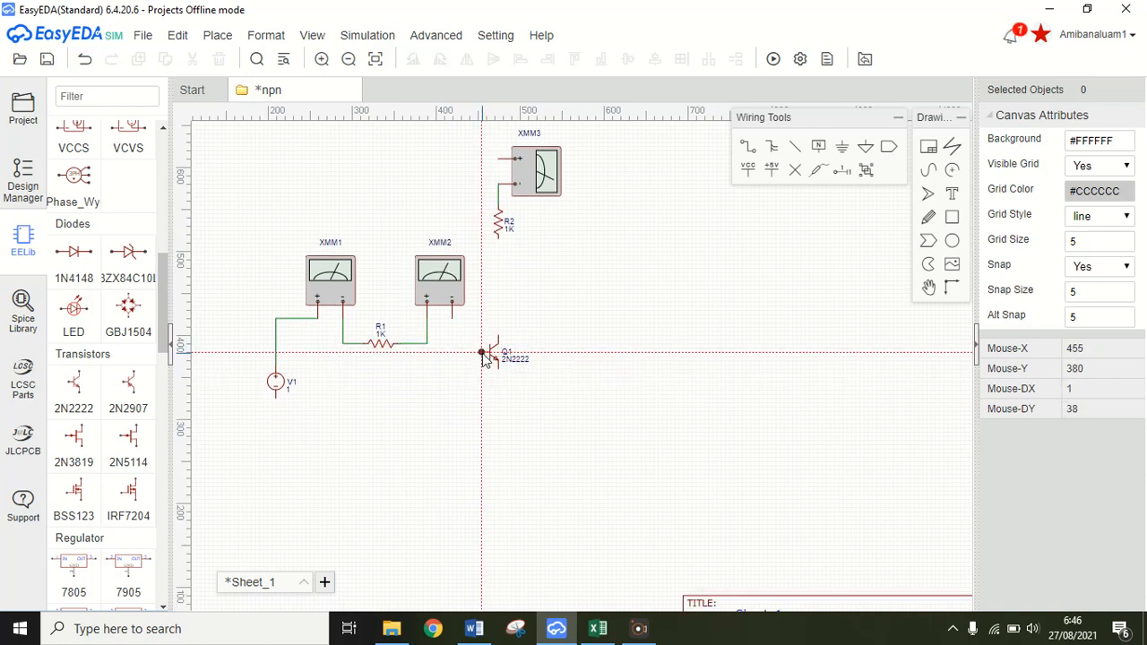
click(452, 308)
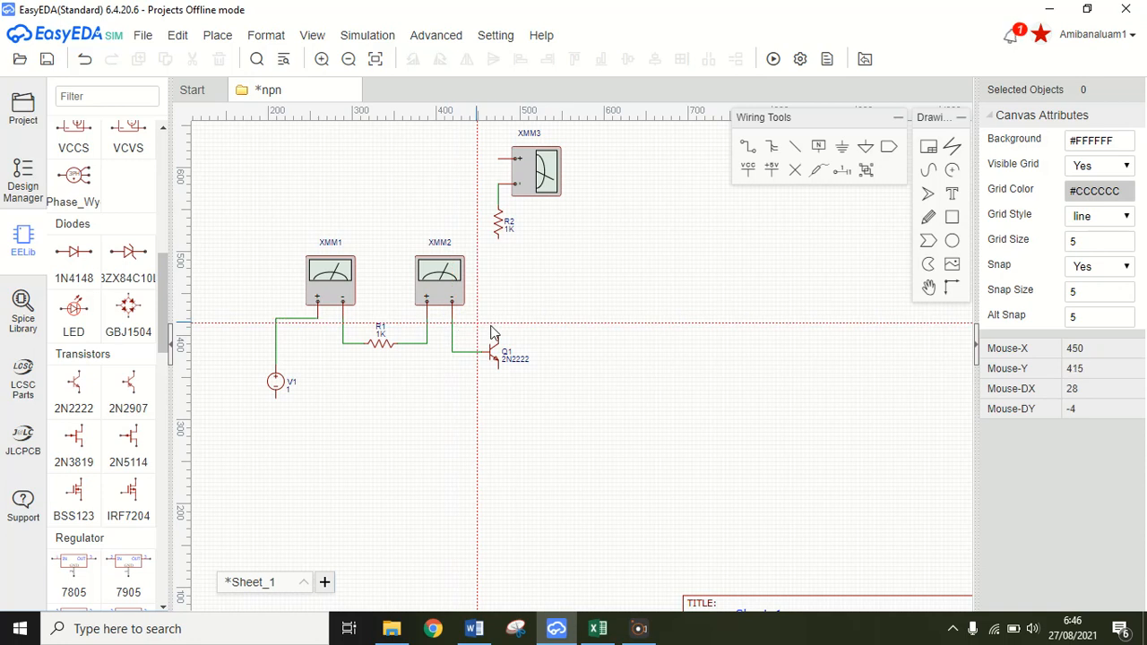
Wire Q1's collector to R2's lower end, and R2's upper end to XMM3's negative terminal
click(497, 339)
click(498, 238)
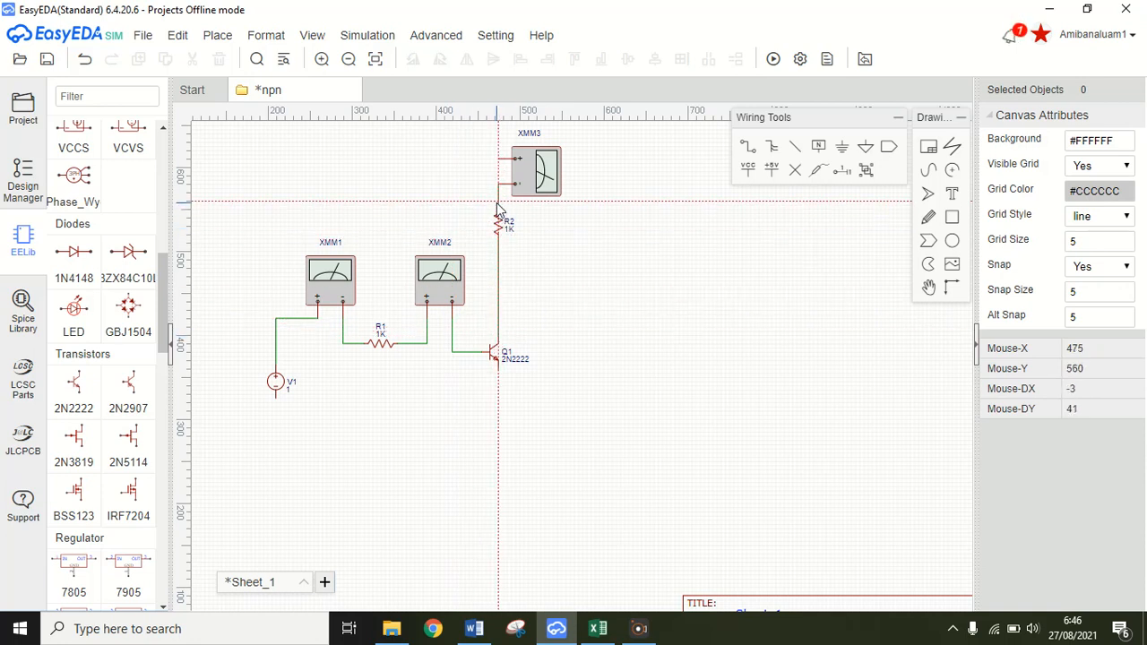
click(498, 207)
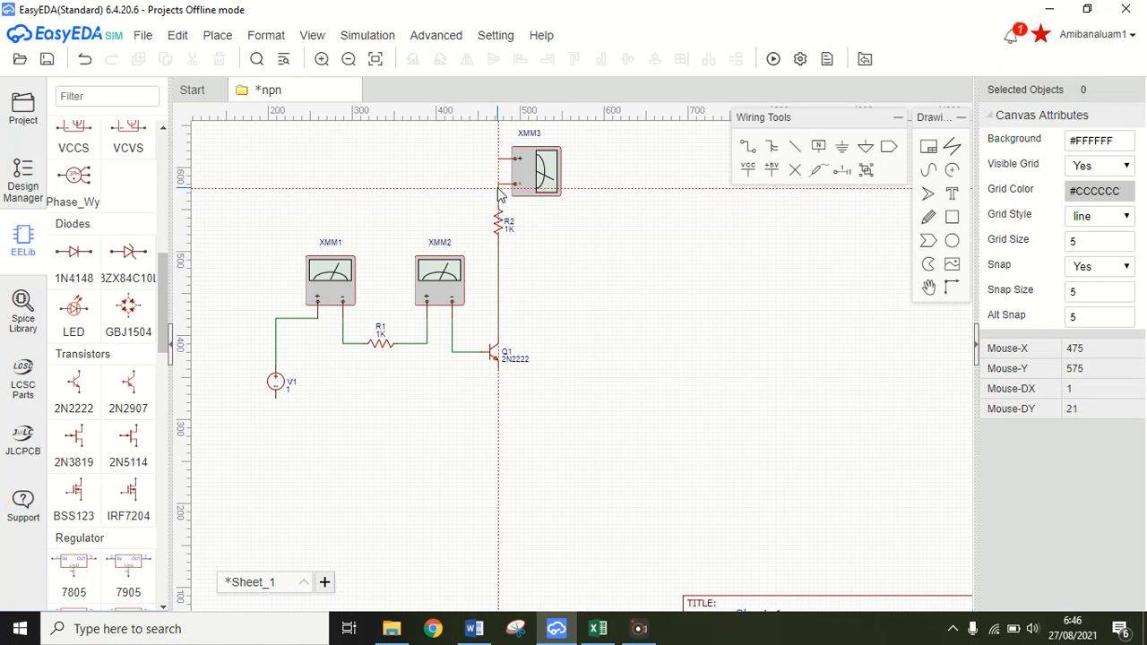
click(499, 185)
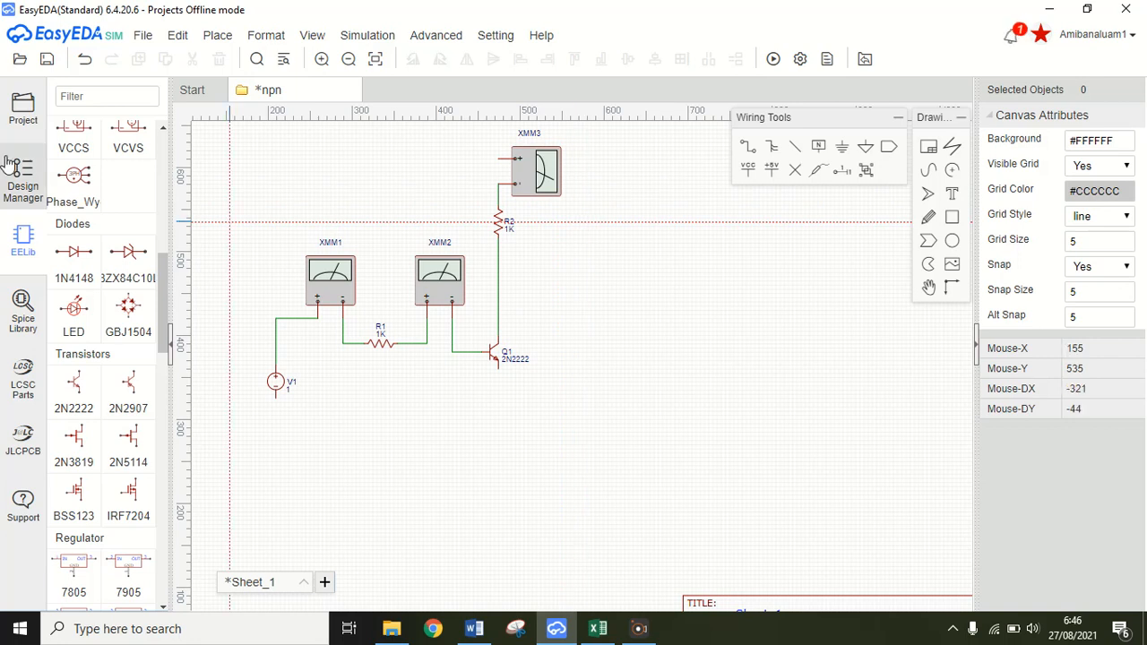
Place one more multimeter below XMM2 and another to the right of the wire between R2 and Q1
drag(166, 329, 158, 237)
click(128, 240)
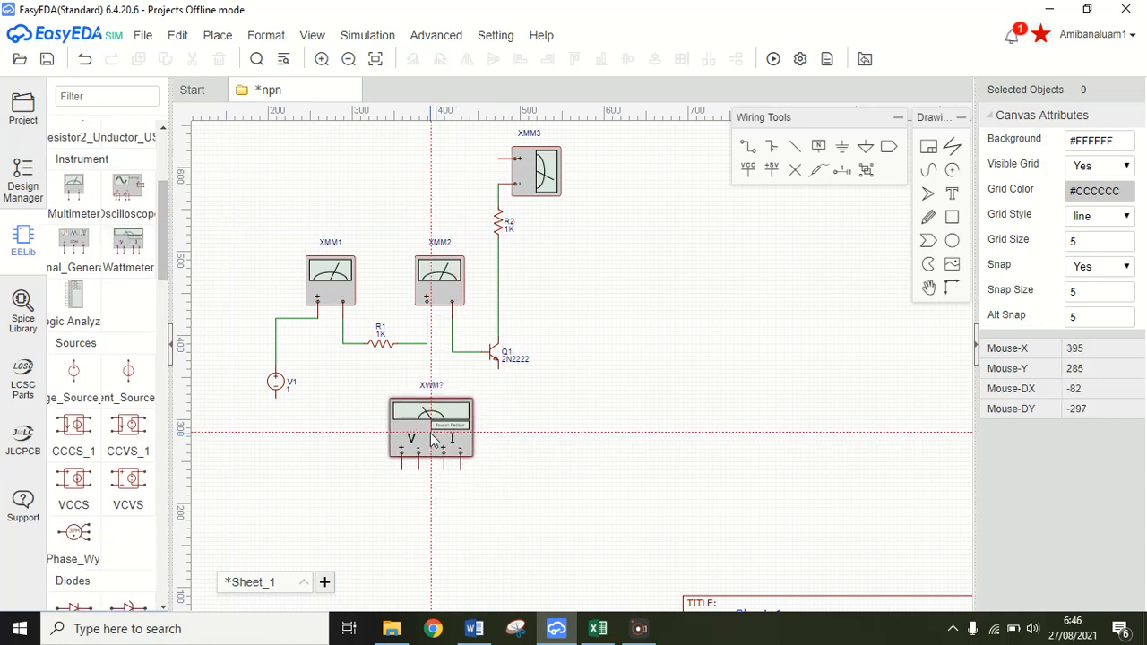
key(Escape)
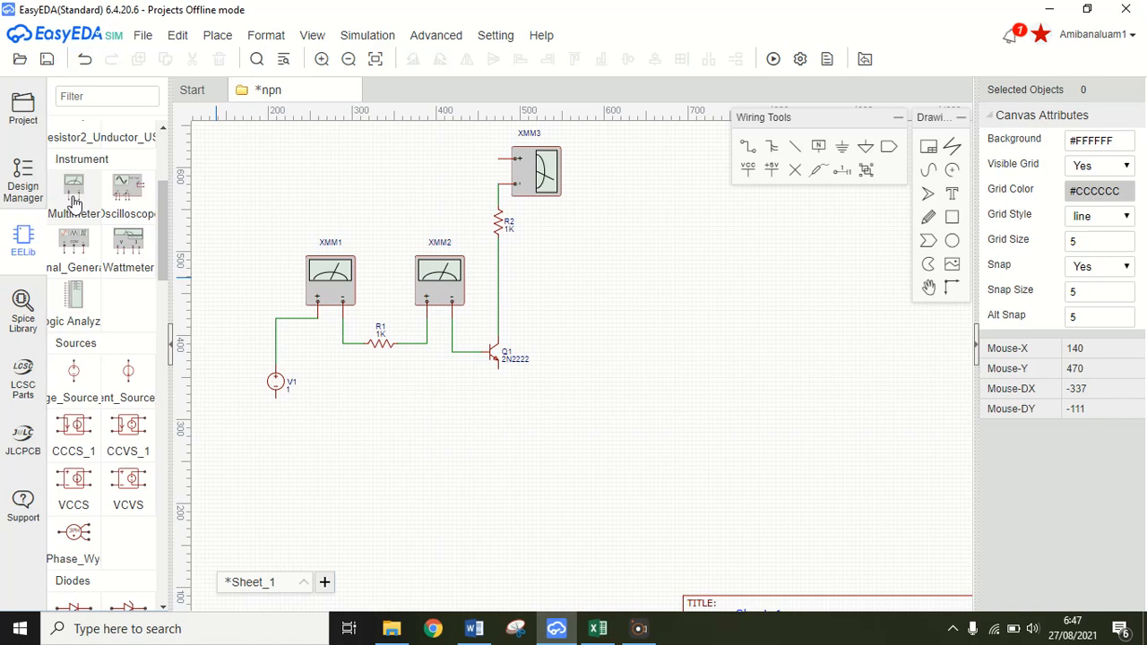
click(79, 206)
click(439, 417)
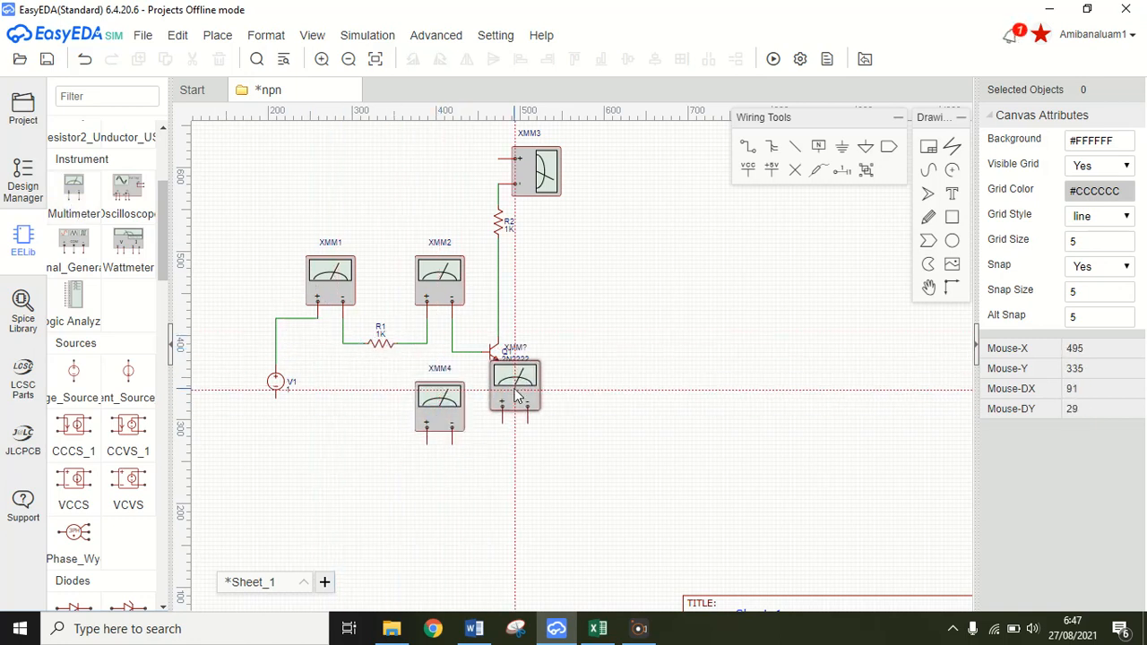
click(570, 290)
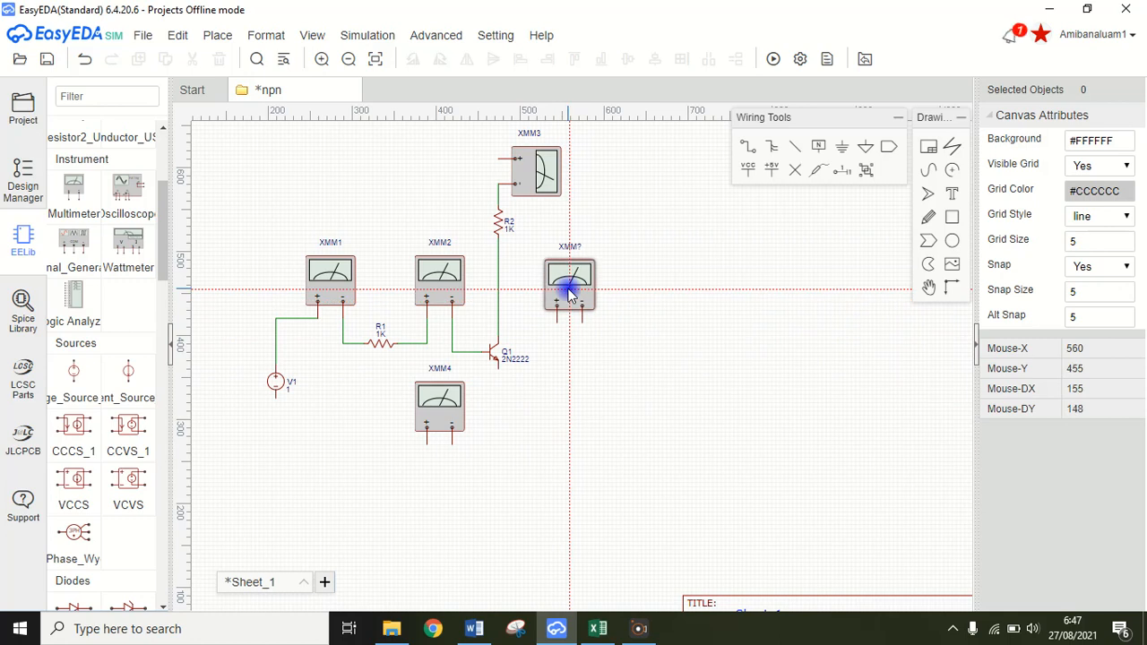
Add a second voltage source to the right of Q1, and wire XMM3's positive terminal over the top of XMM3 to the source's positive terminal
click(61, 387)
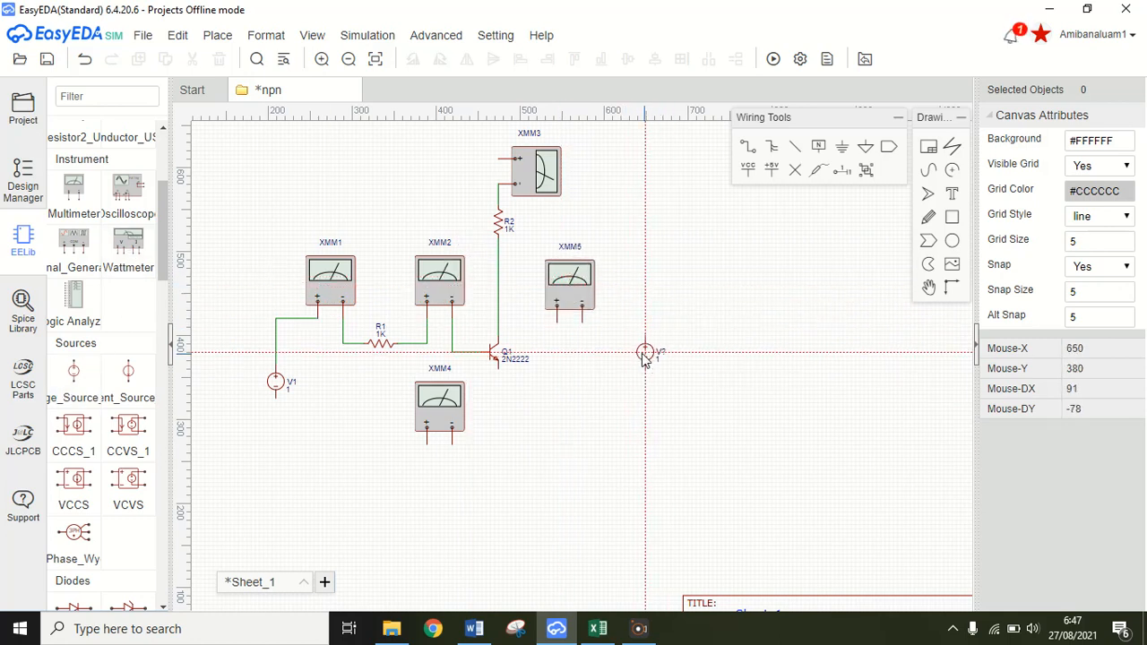
click(632, 356)
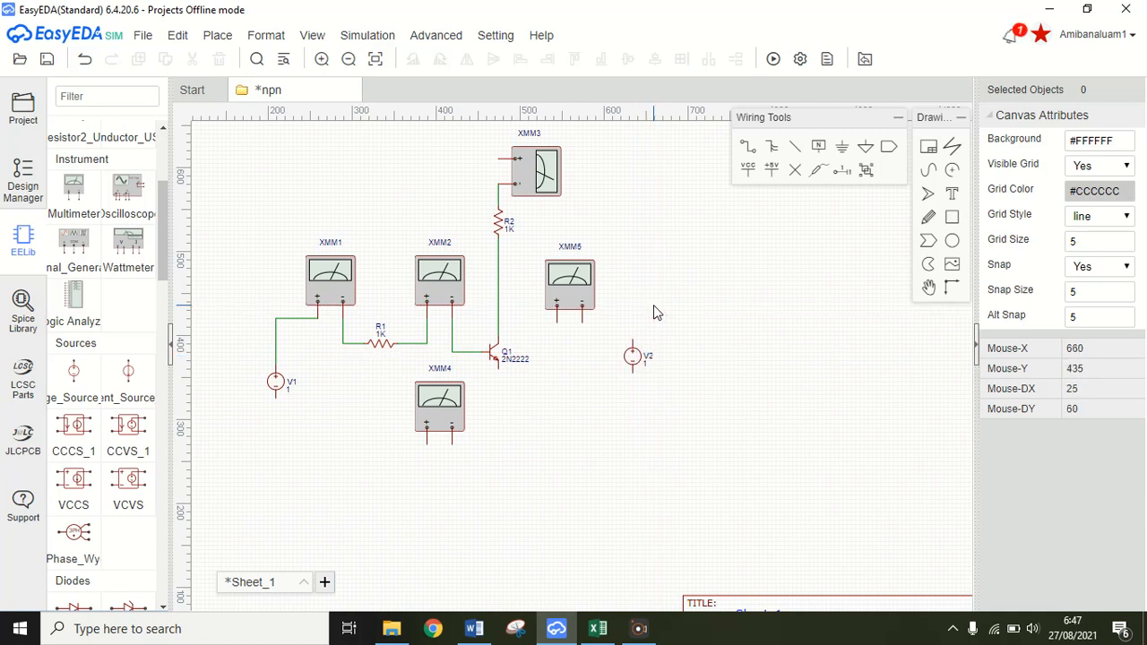
click(748, 146)
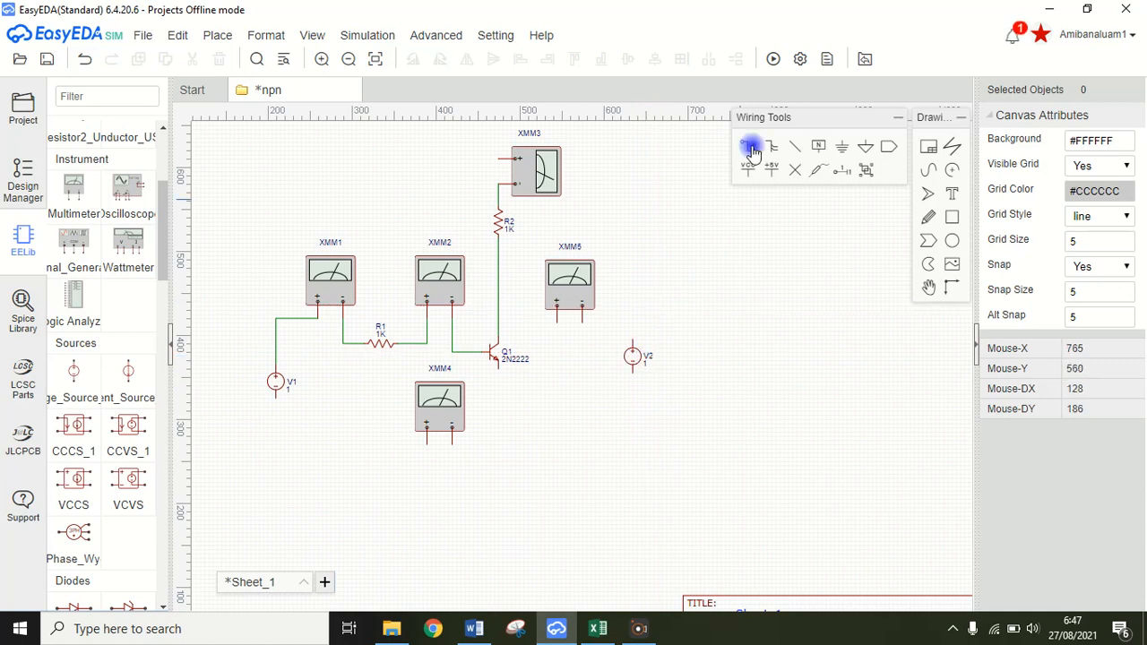
click(500, 166)
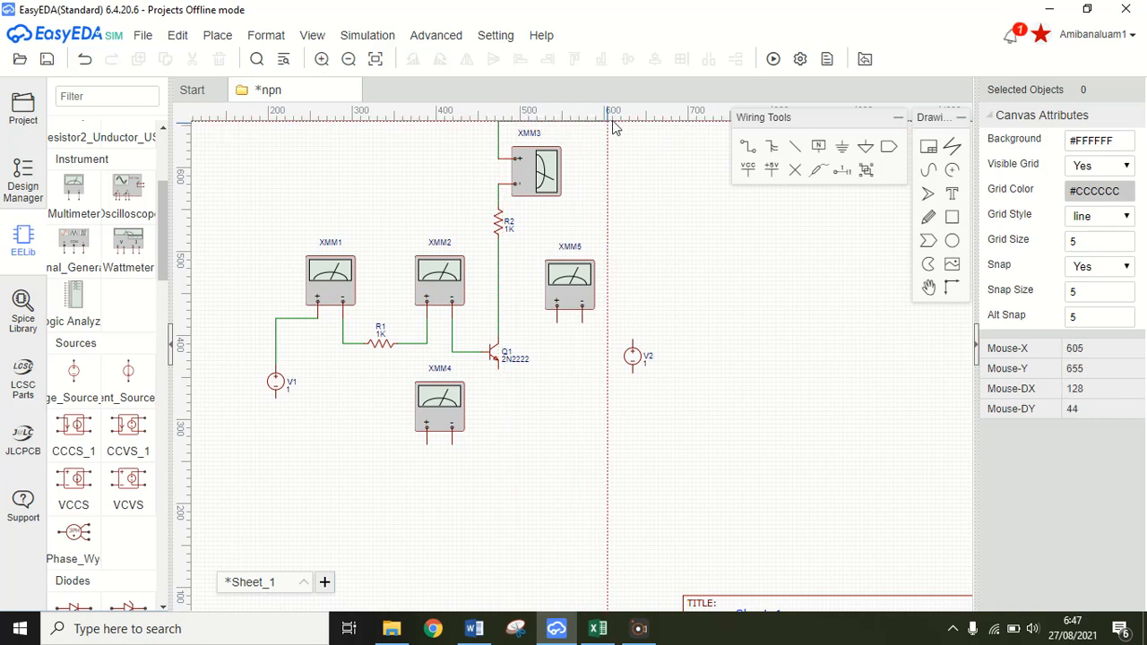
click(635, 139)
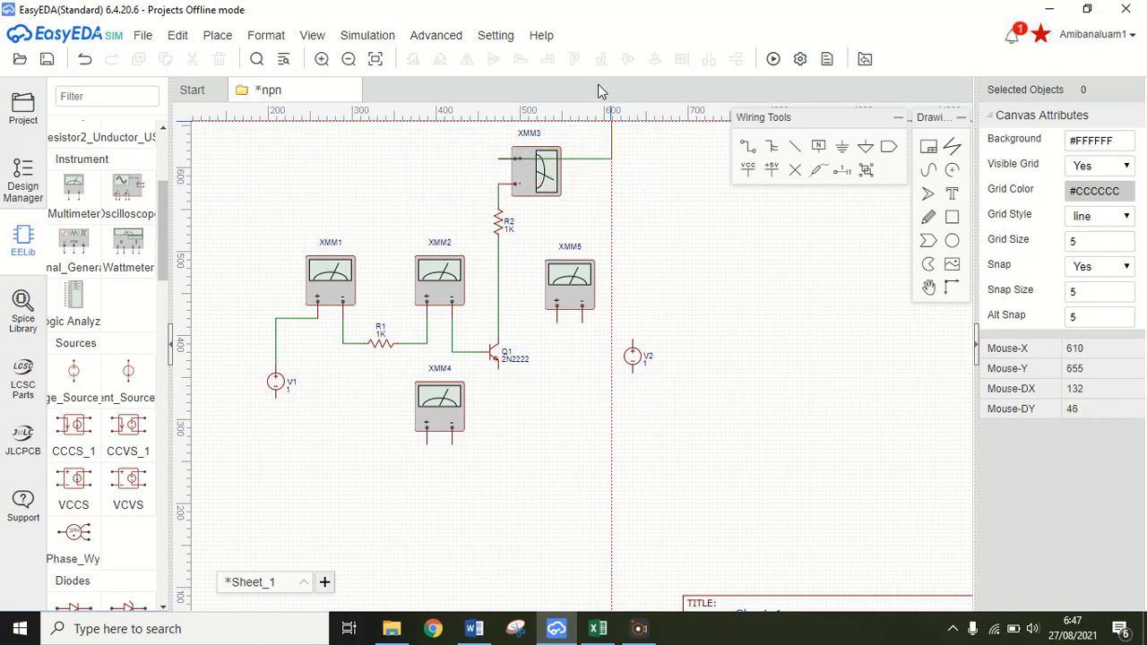
click(567, 126)
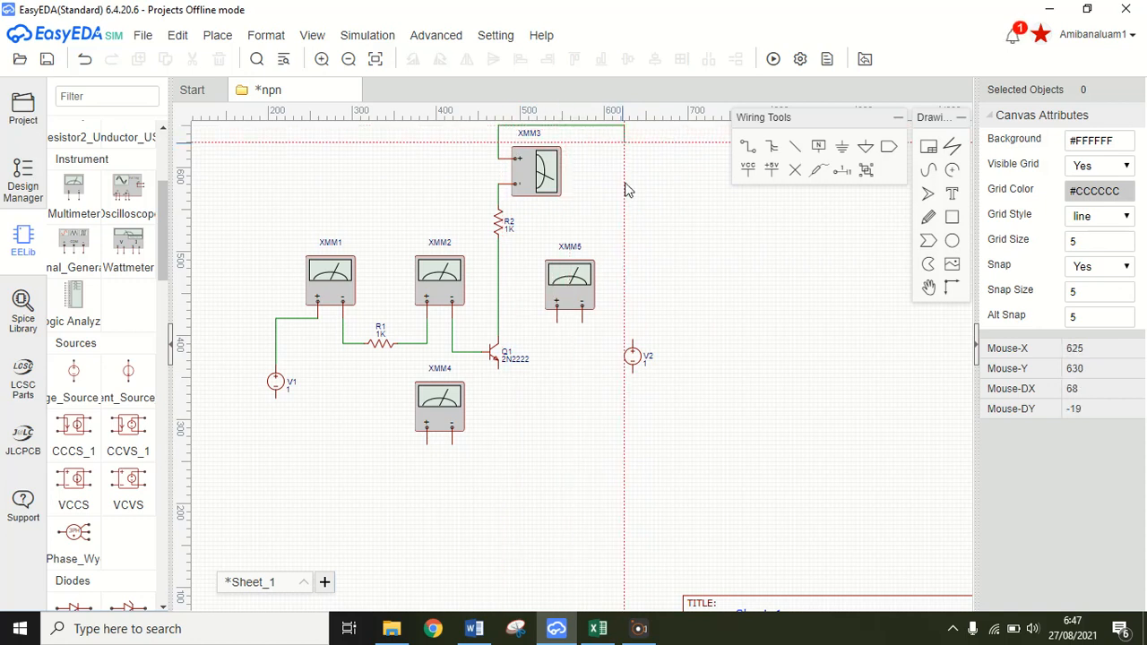
click(633, 344)
Wire V2's negative terminal to Q1's emitter, routing the wire down and along the underside of the circuit
click(634, 374)
click(630, 461)
click(504, 467)
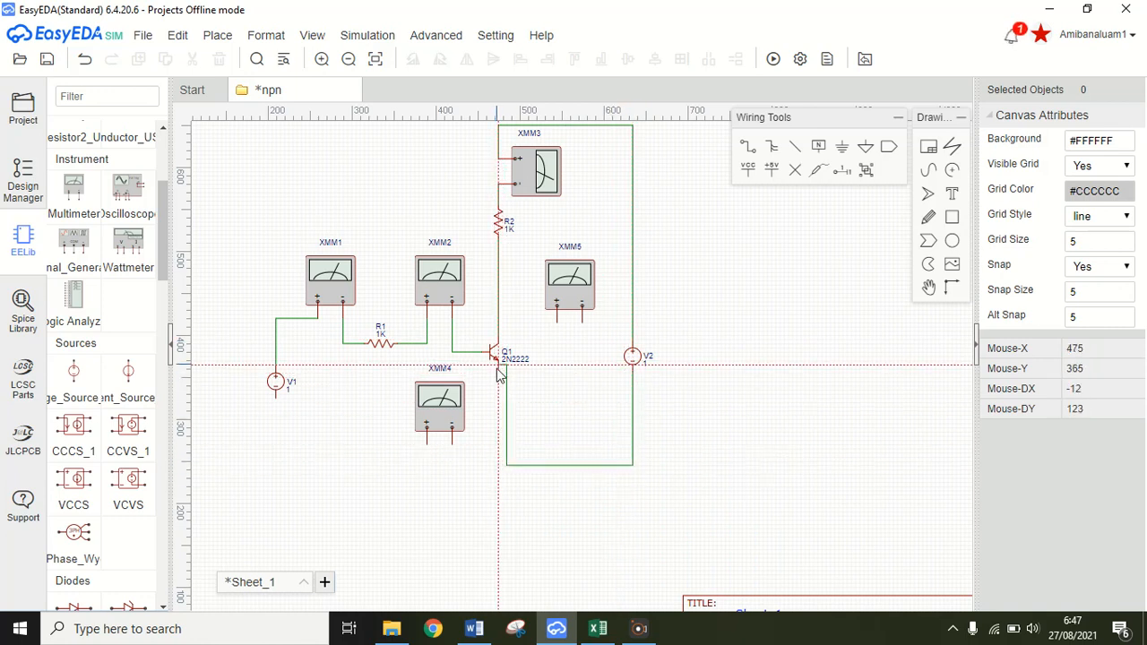
click(499, 467)
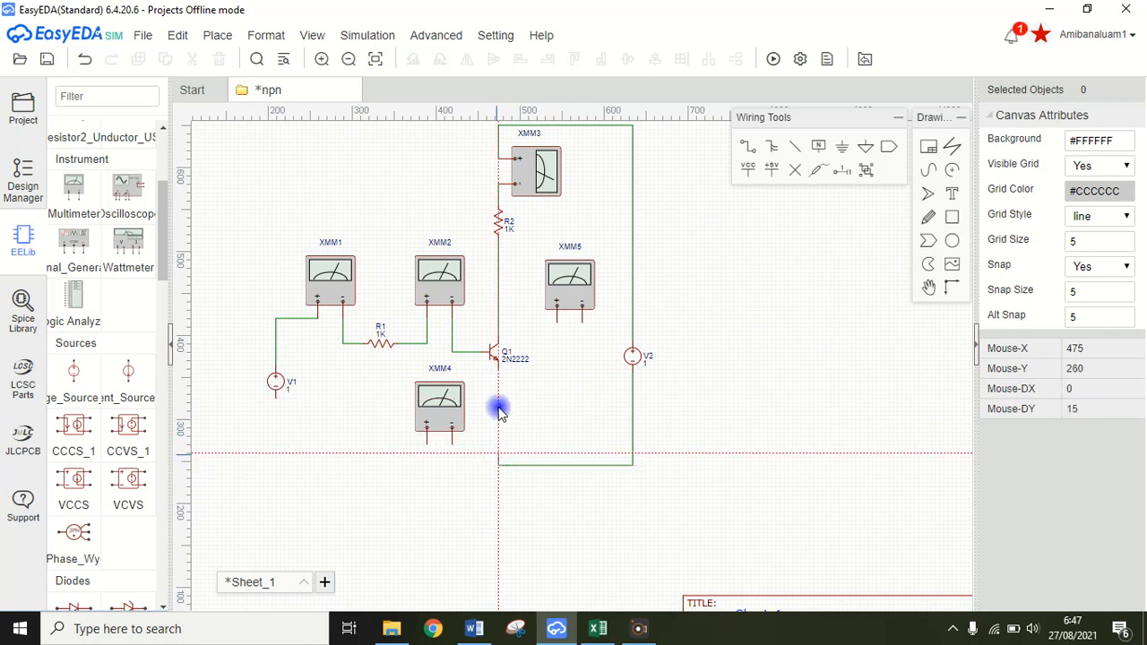
click(498, 368)
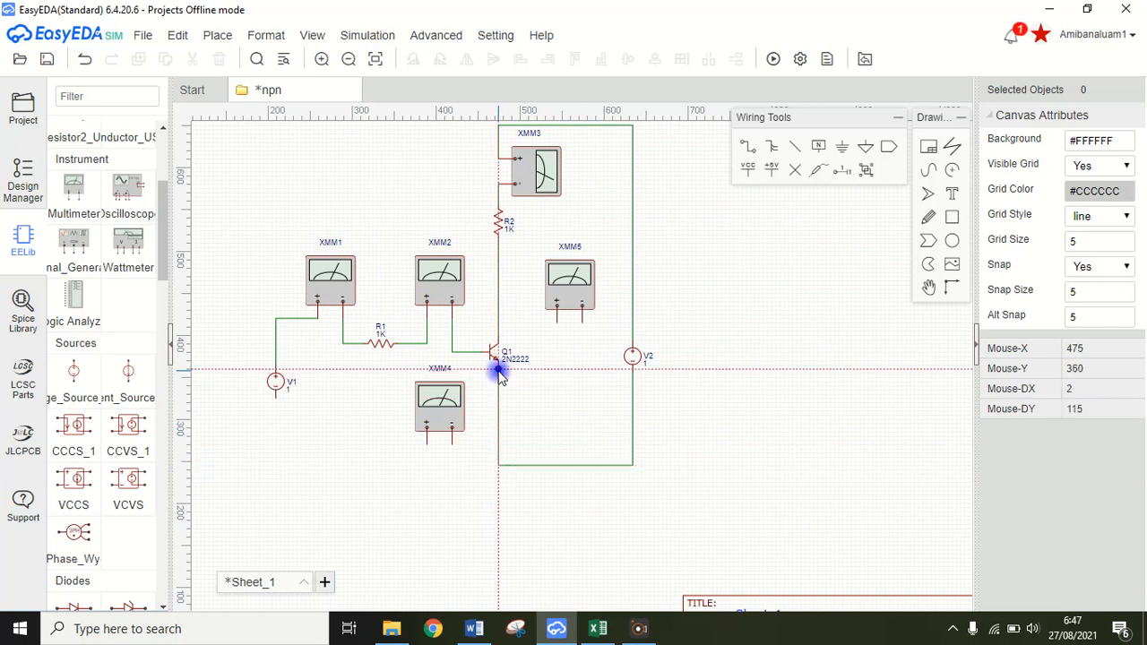
Wire XMM5 between Q1's collector wire and the lowest horizontal wire, and connect that wire's corner below Q1 to V1's negative terminal
click(557, 324)
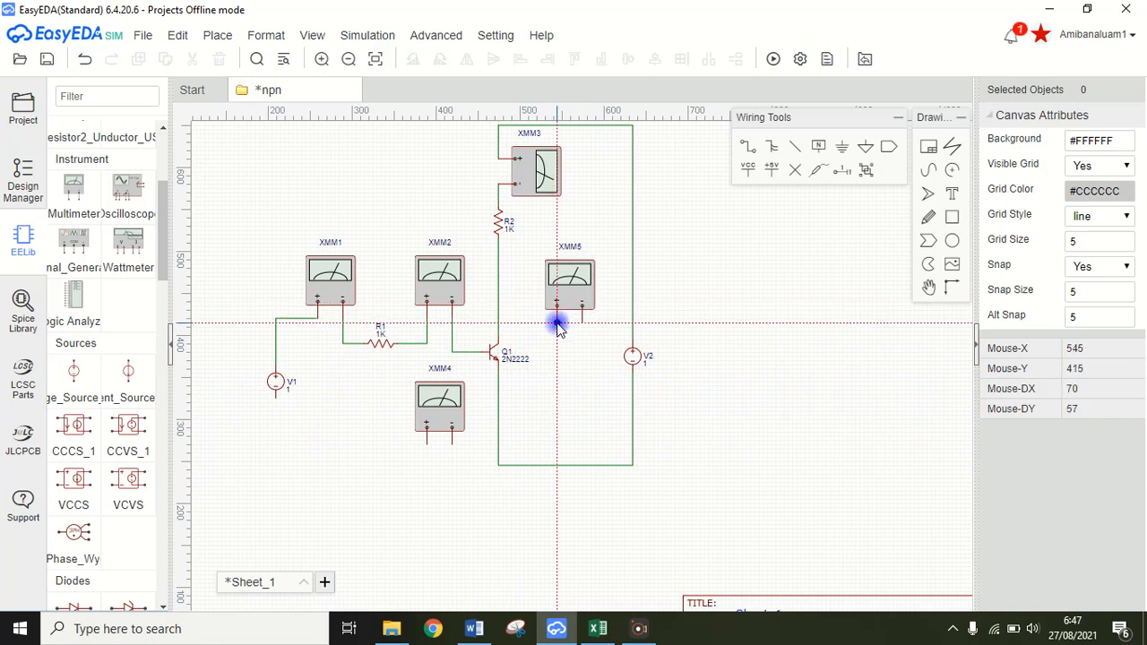
click(499, 323)
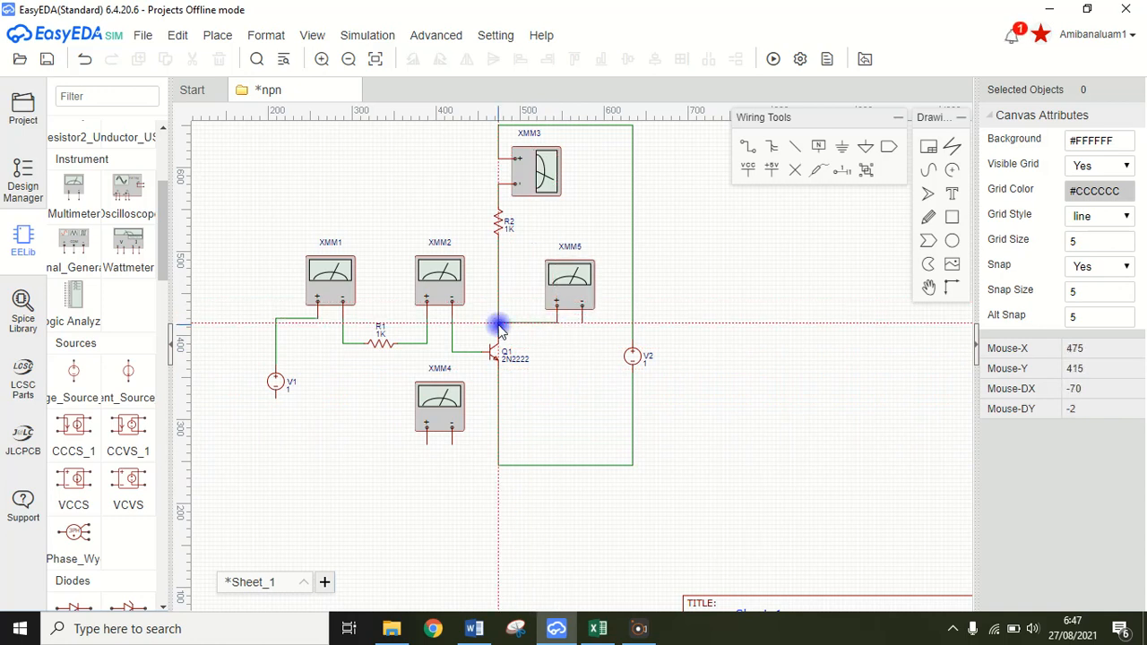
click(582, 326)
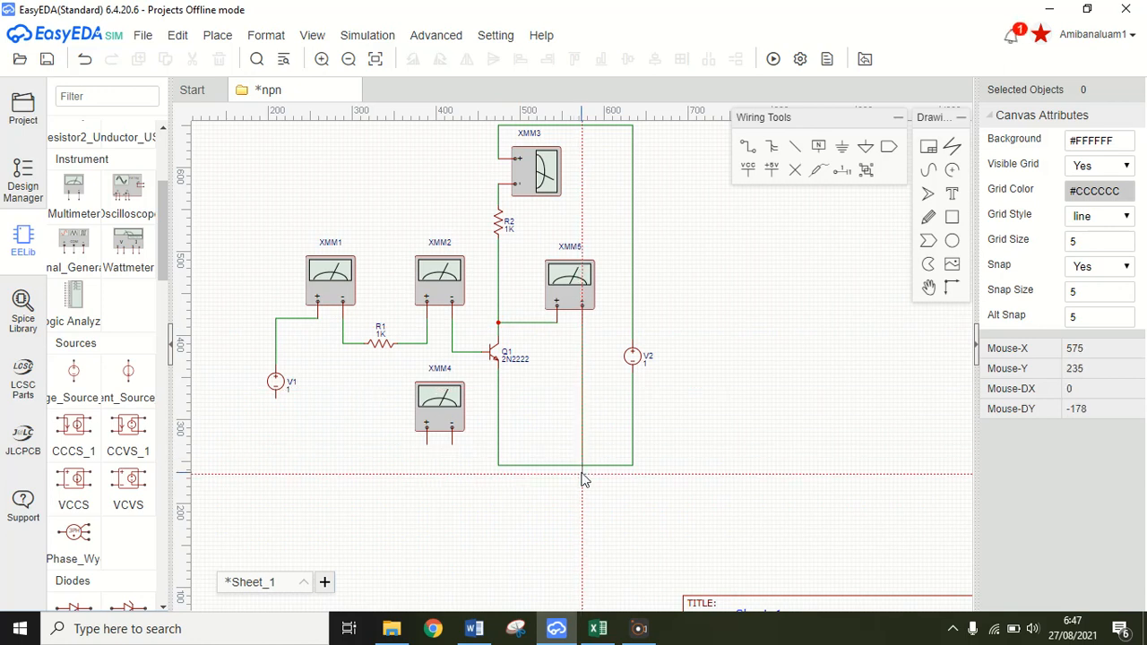
click(583, 467)
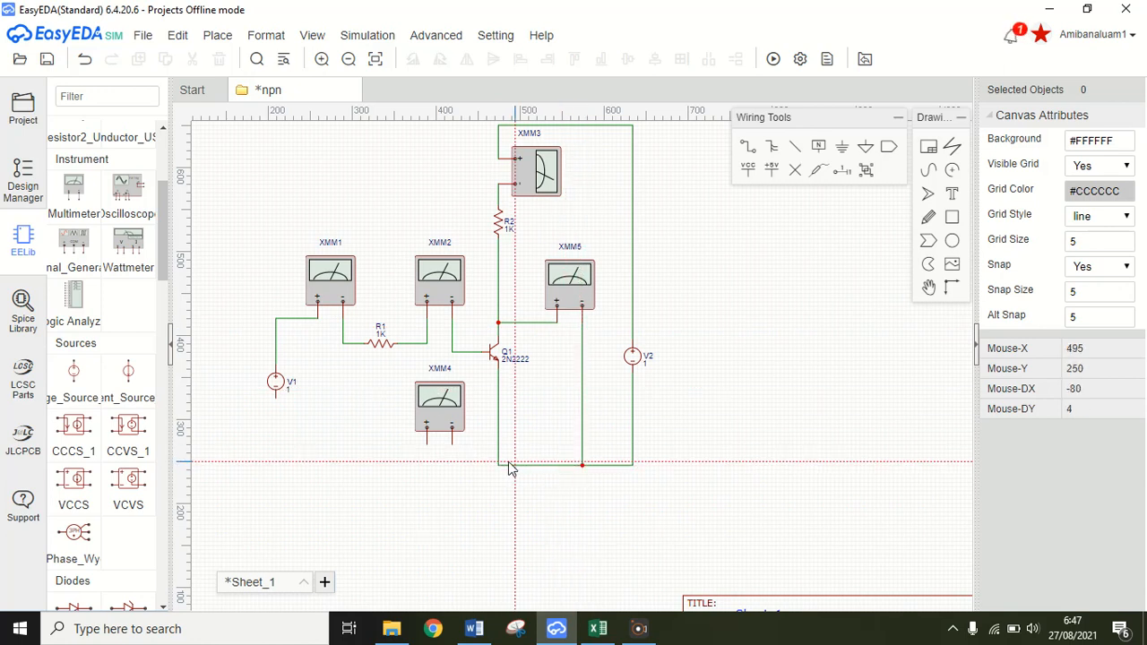
click(500, 467)
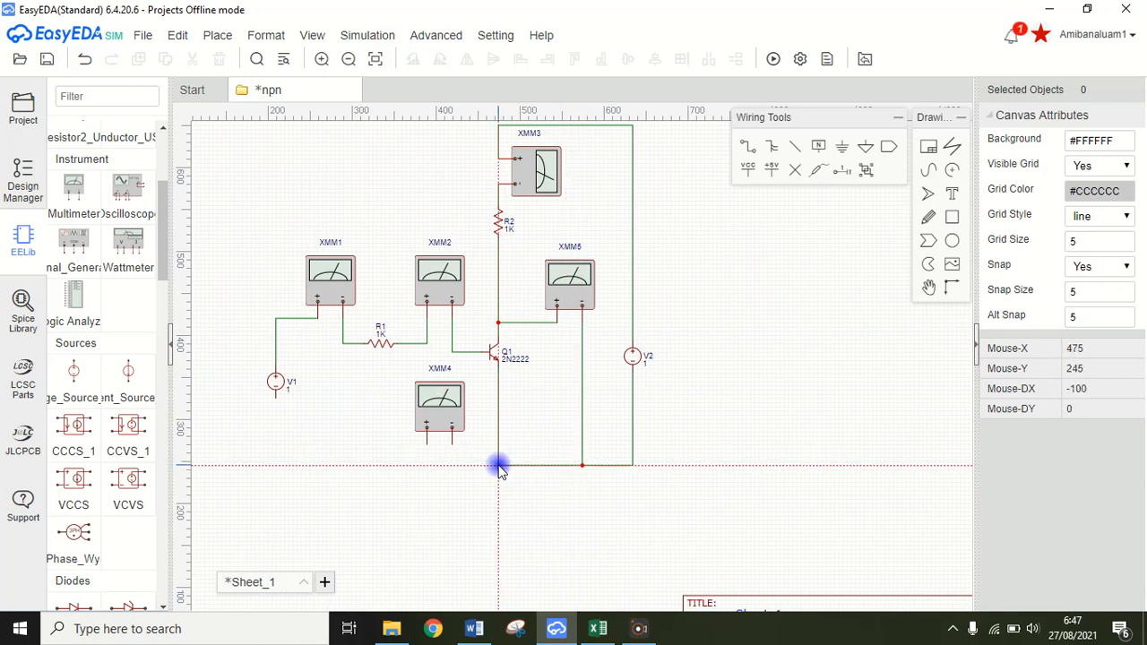
click(276, 395)
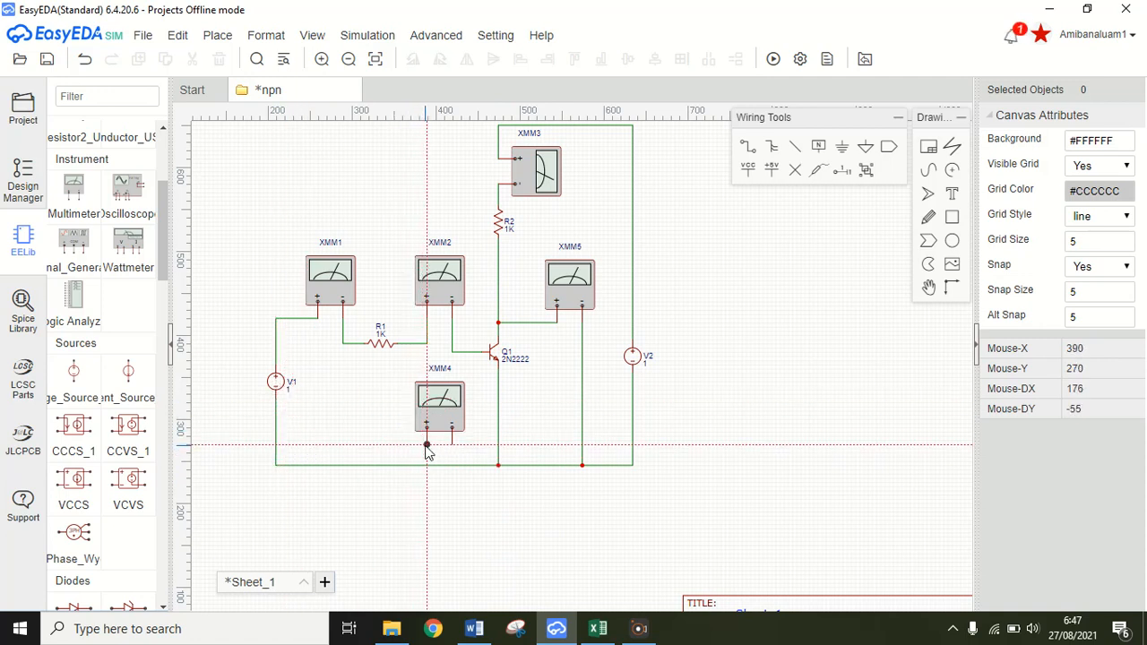
Wire XMM4's positive terminal to the wire between R1 and XMM2, and its negative terminal to the lowest horizontal wire
click(425, 442)
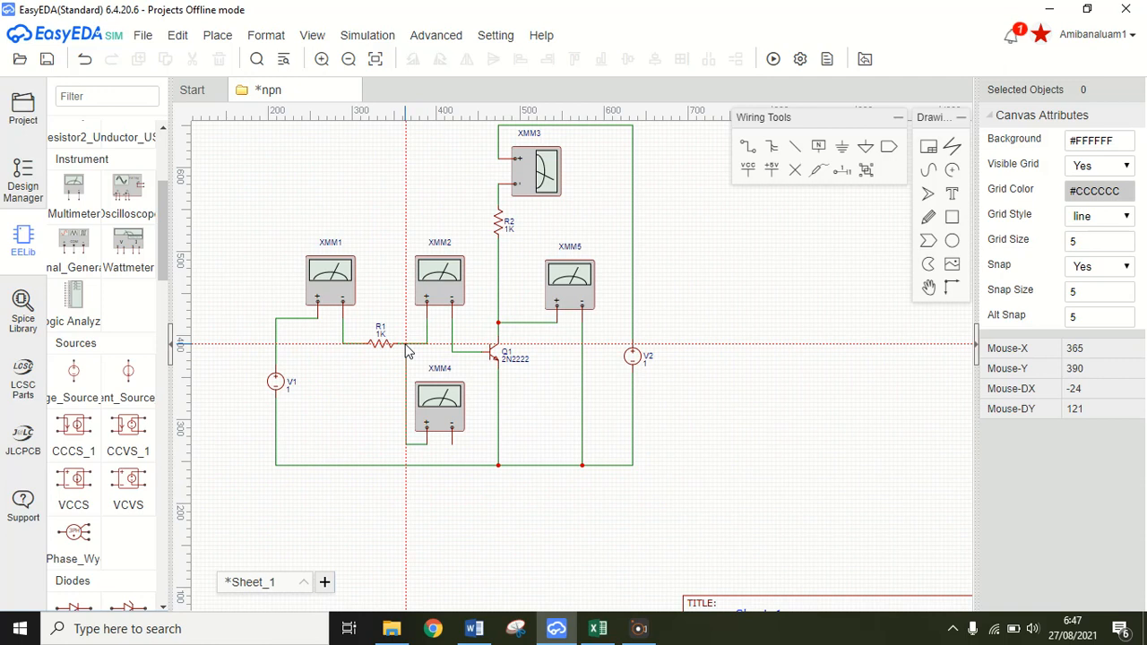
click(406, 343)
click(452, 442)
click(453, 465)
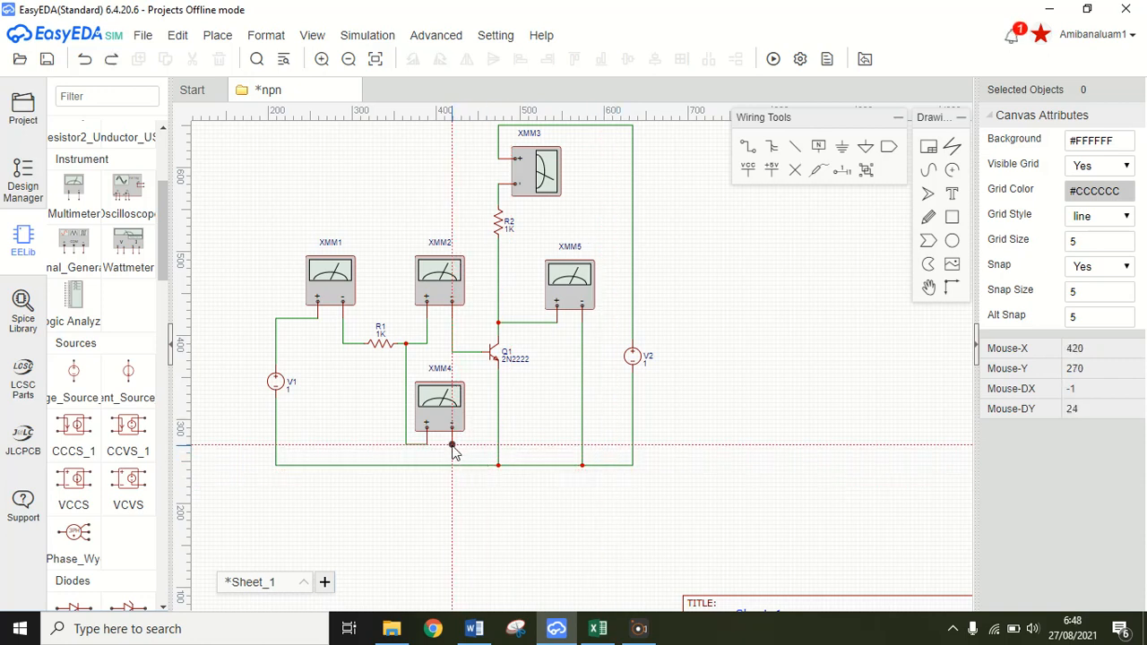
click(453, 454)
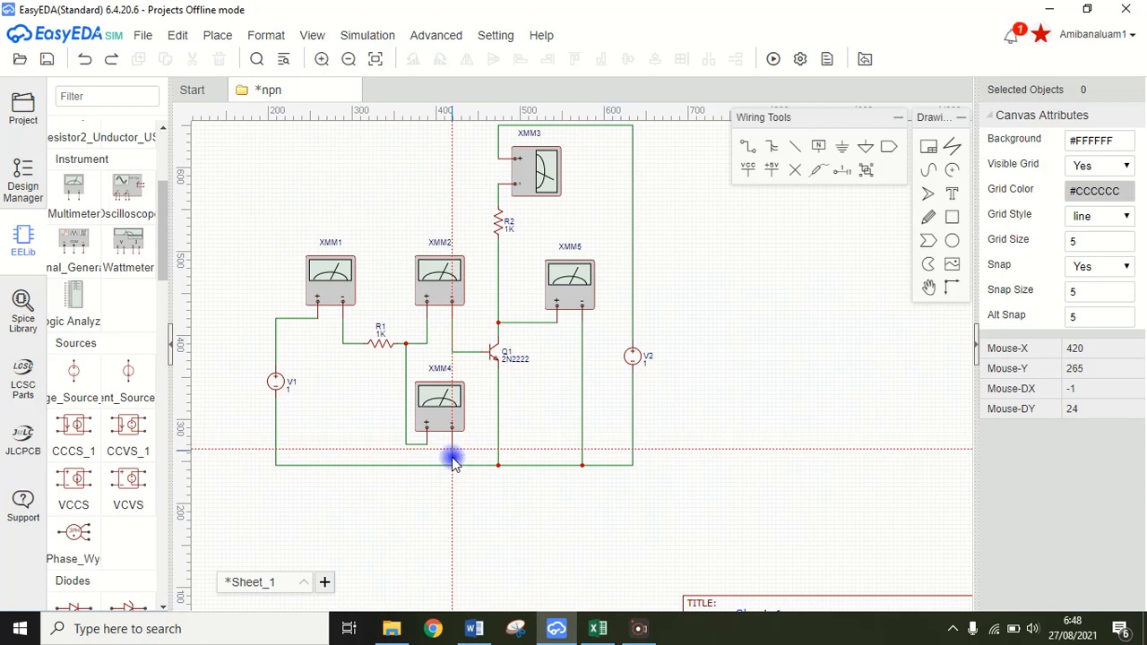
click(452, 465)
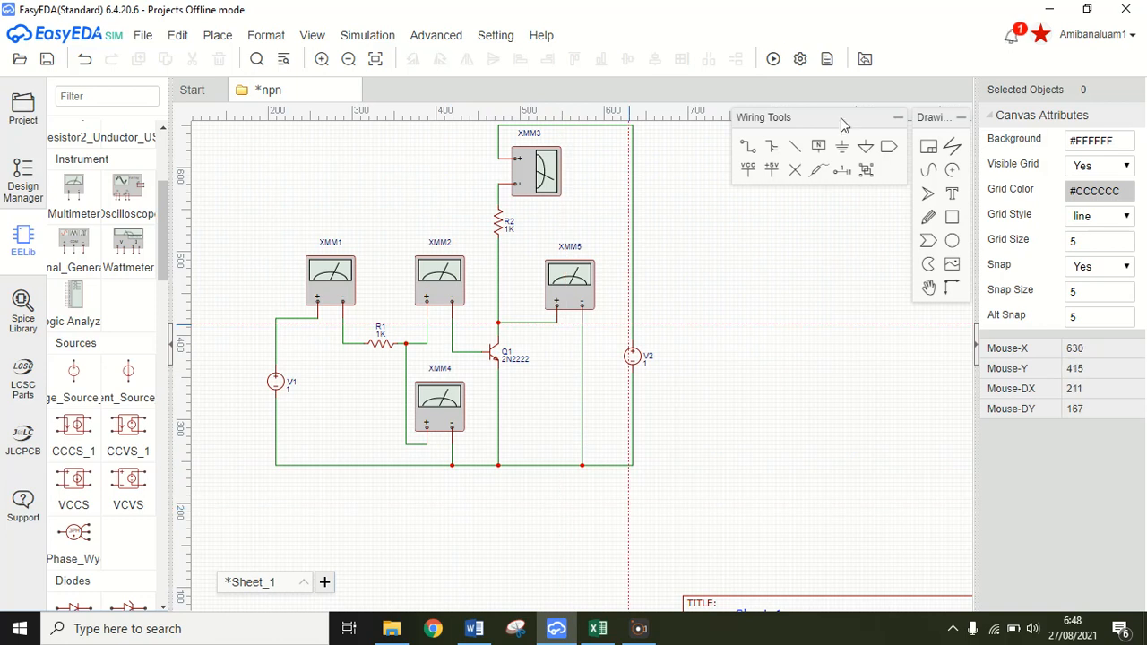
Place a ground symbol below Q1 and wire it up to the junction on the lowest horizontal wire
click(839, 148)
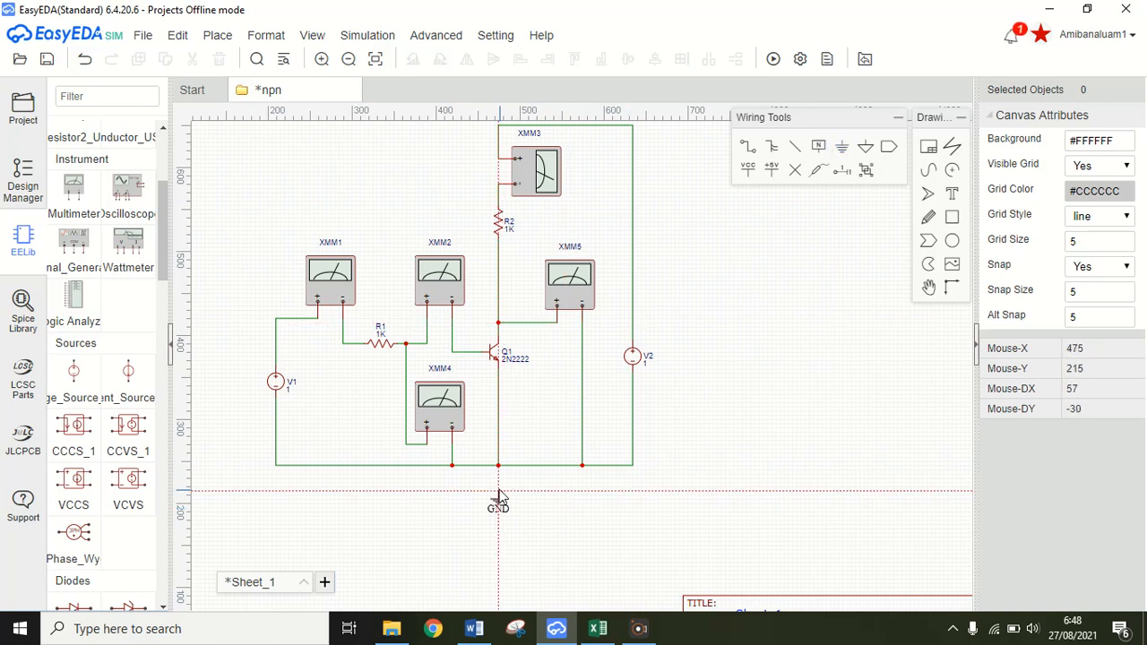
click(498, 493)
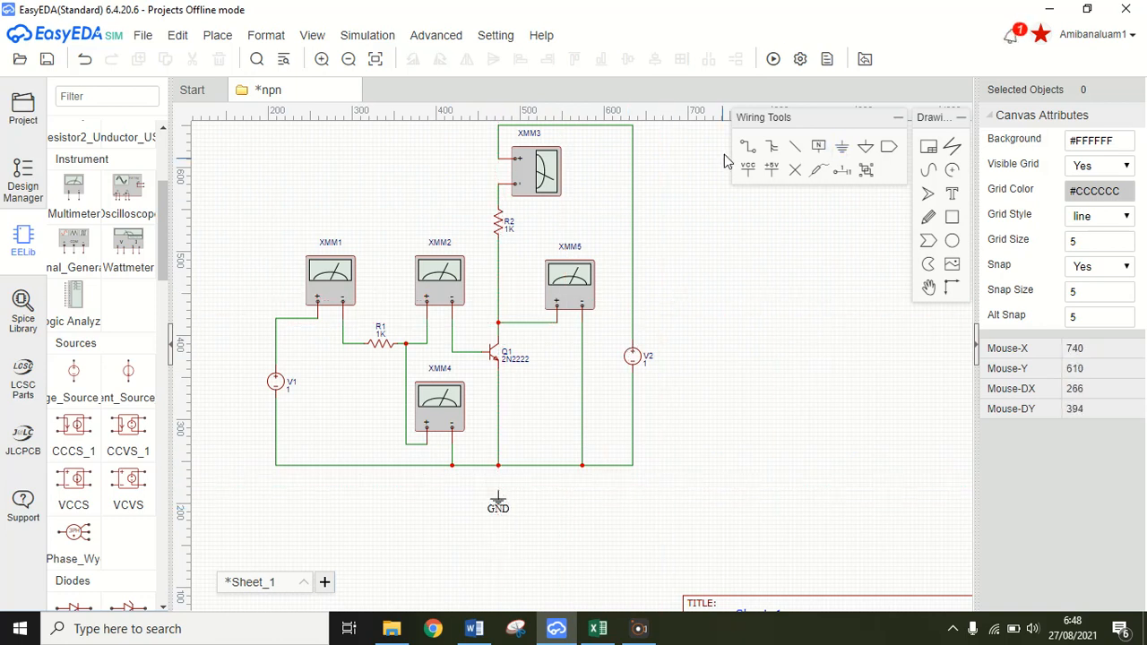
click(499, 492)
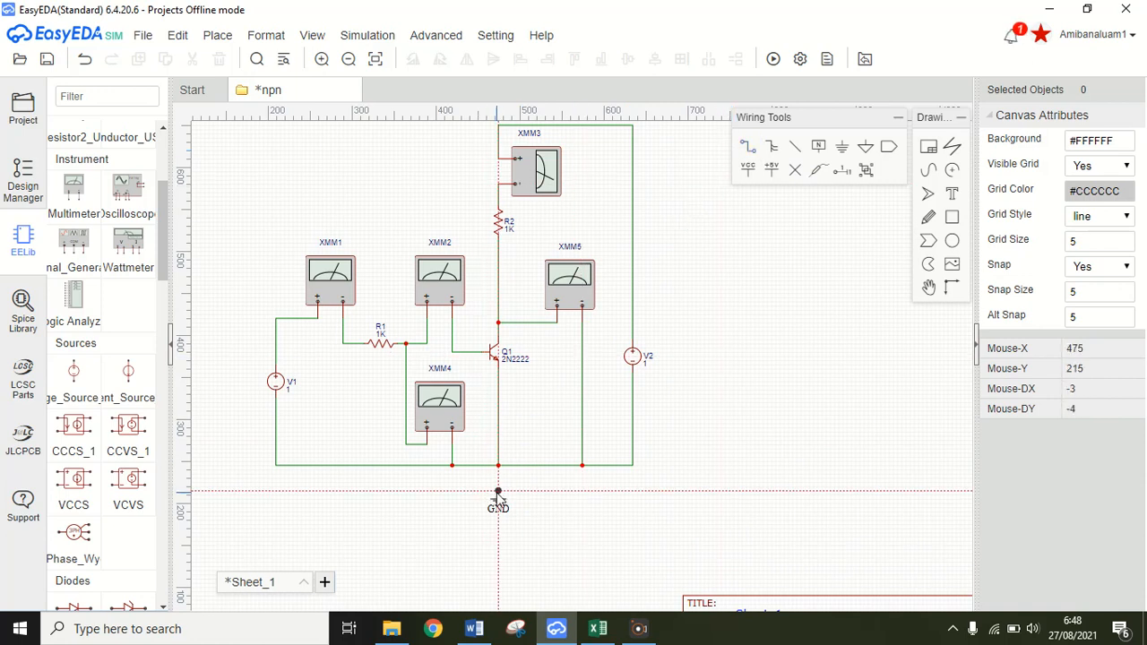
click(498, 466)
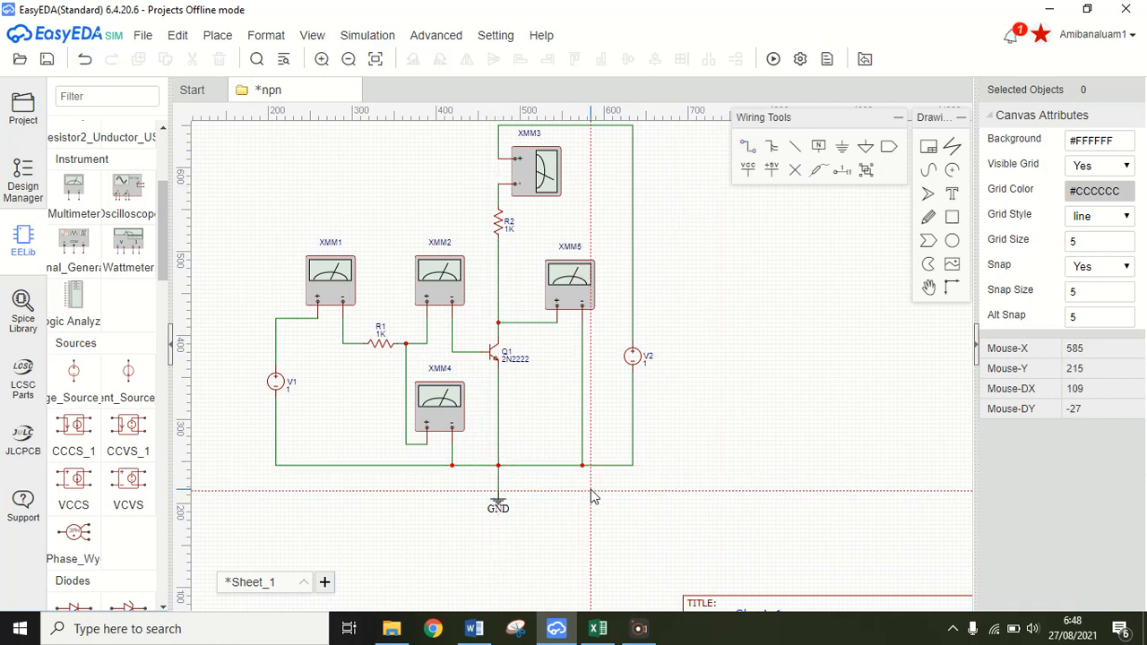
key(Escape)
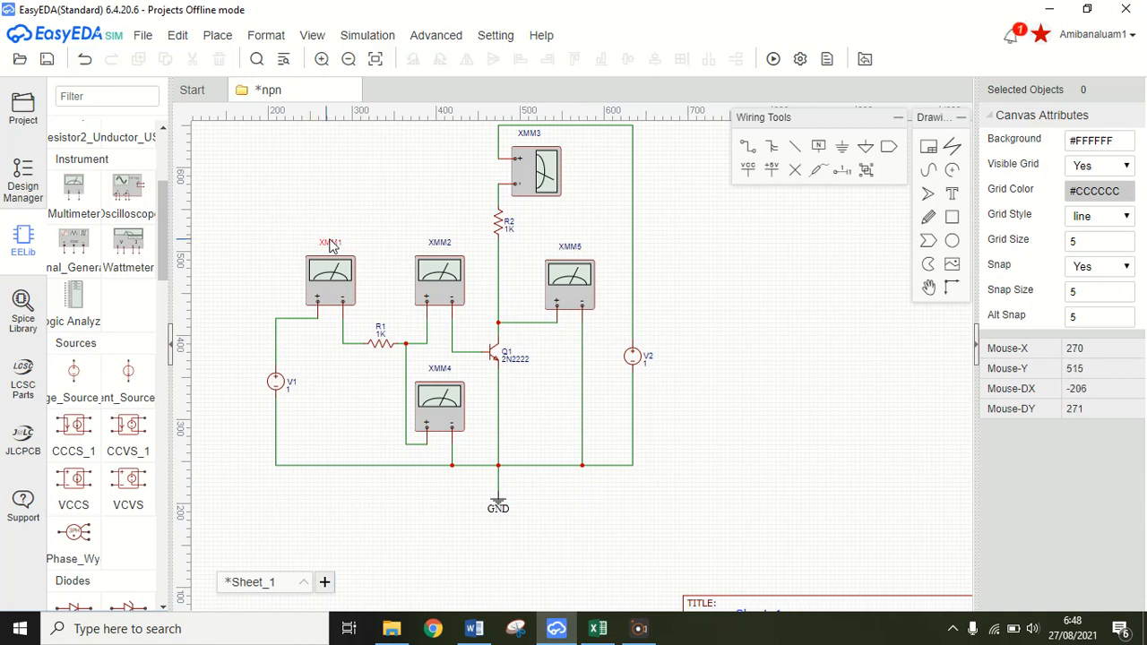
Rename the voltage source V1 as VB and the multimeter XMM1 as IB
double_click(296, 383)
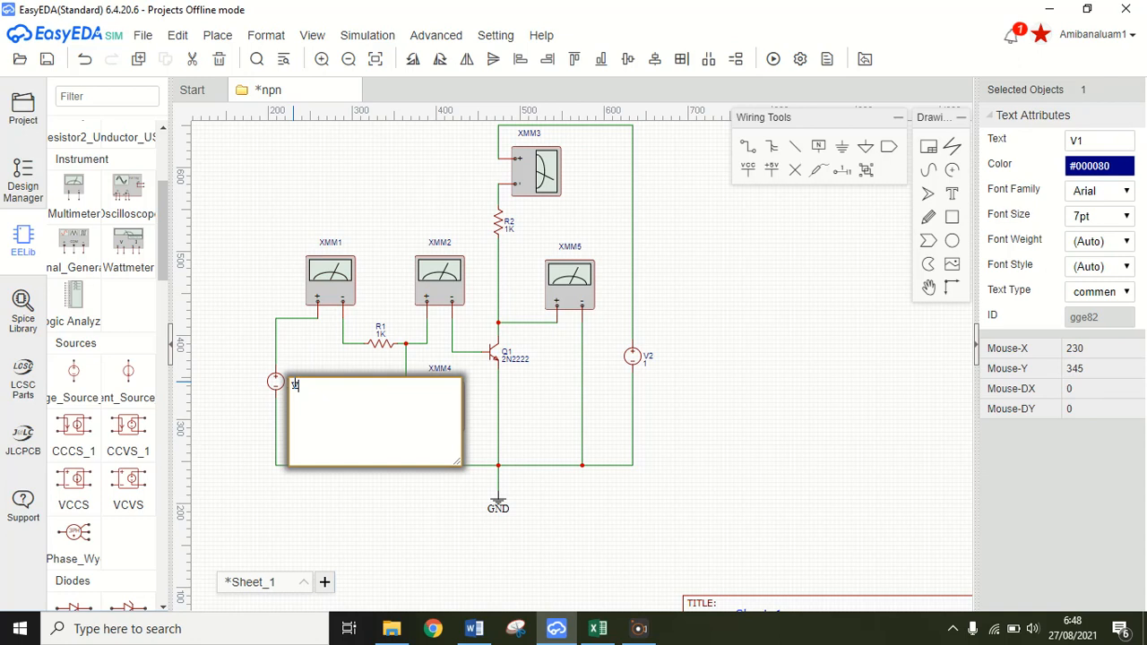
click(340, 244)
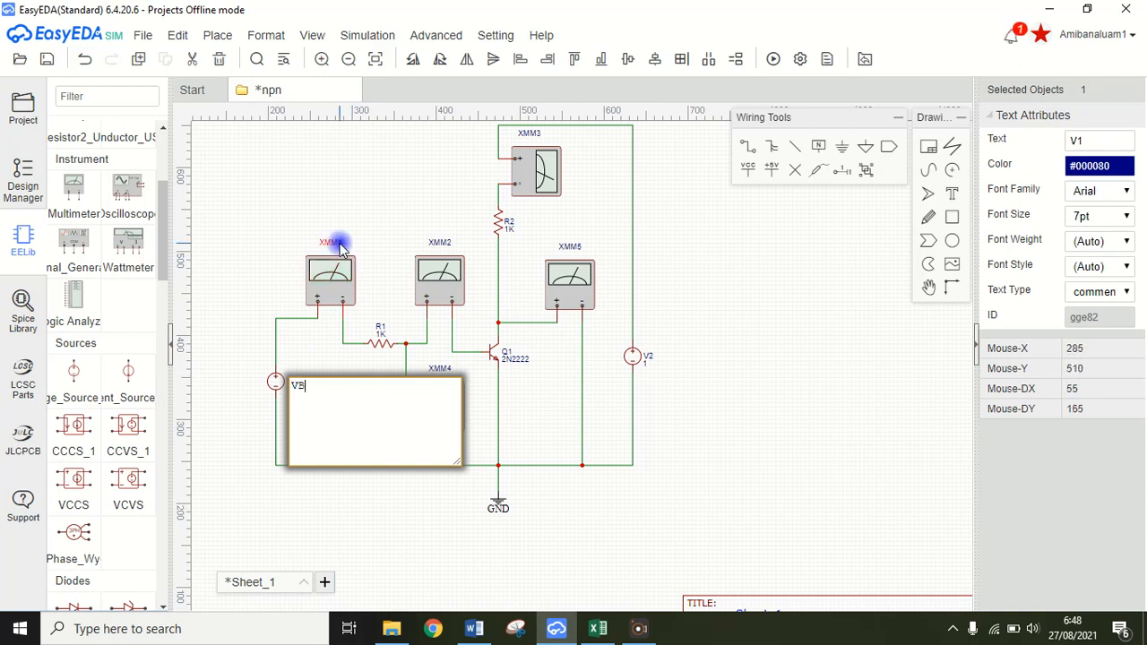
double_click(341, 244)
key(BackSpace)
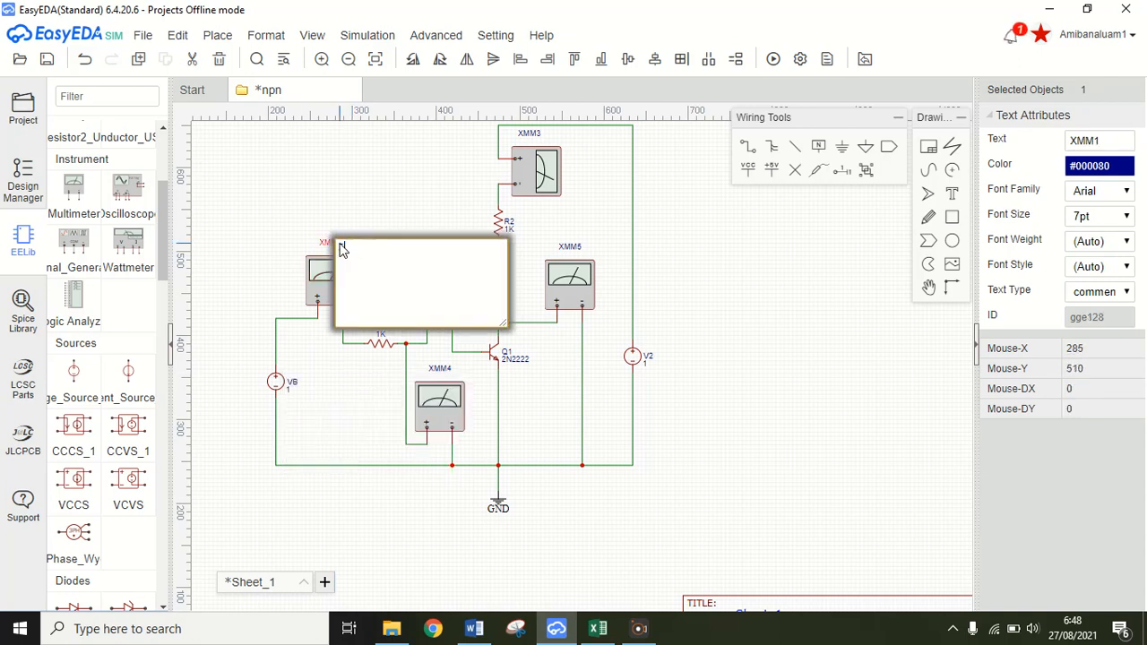
text(IB)
click(445, 215)
Try to rename the multimeter XMM2 as IB, and rename XMM4 as IBE
double_click(439, 242)
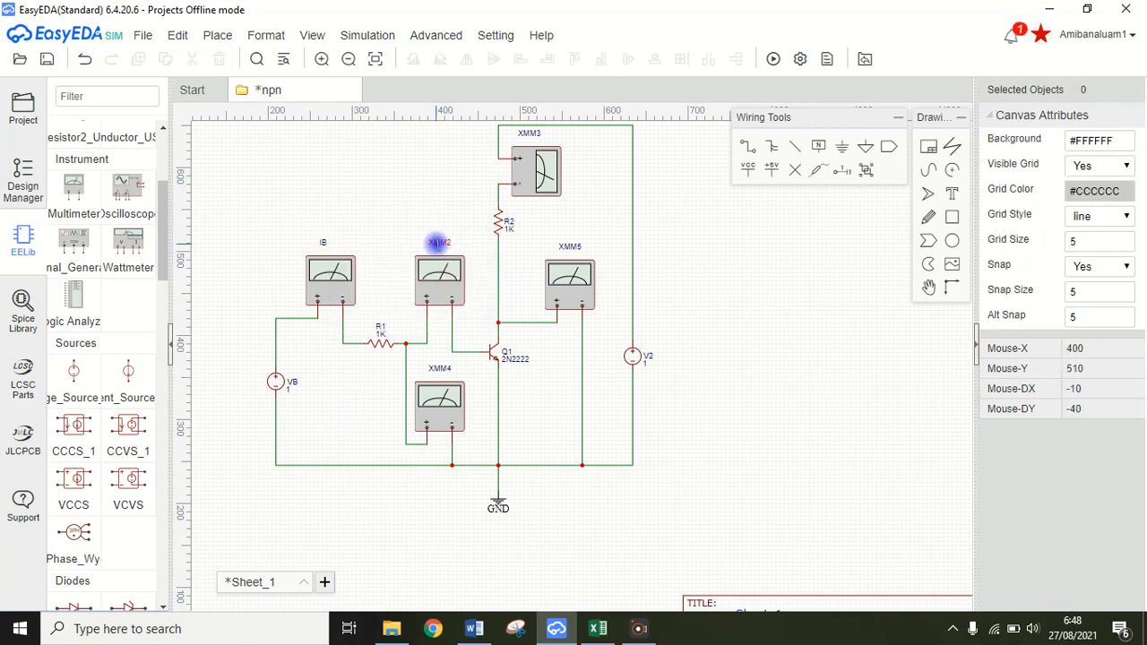
key(BackSpace)
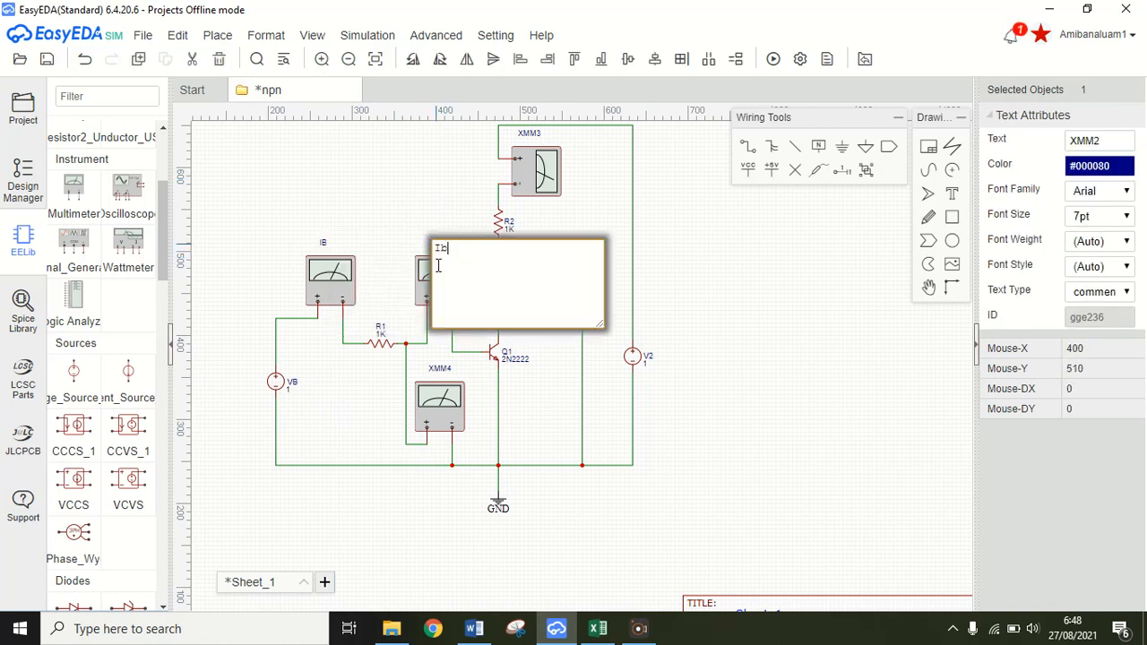
click(438, 371)
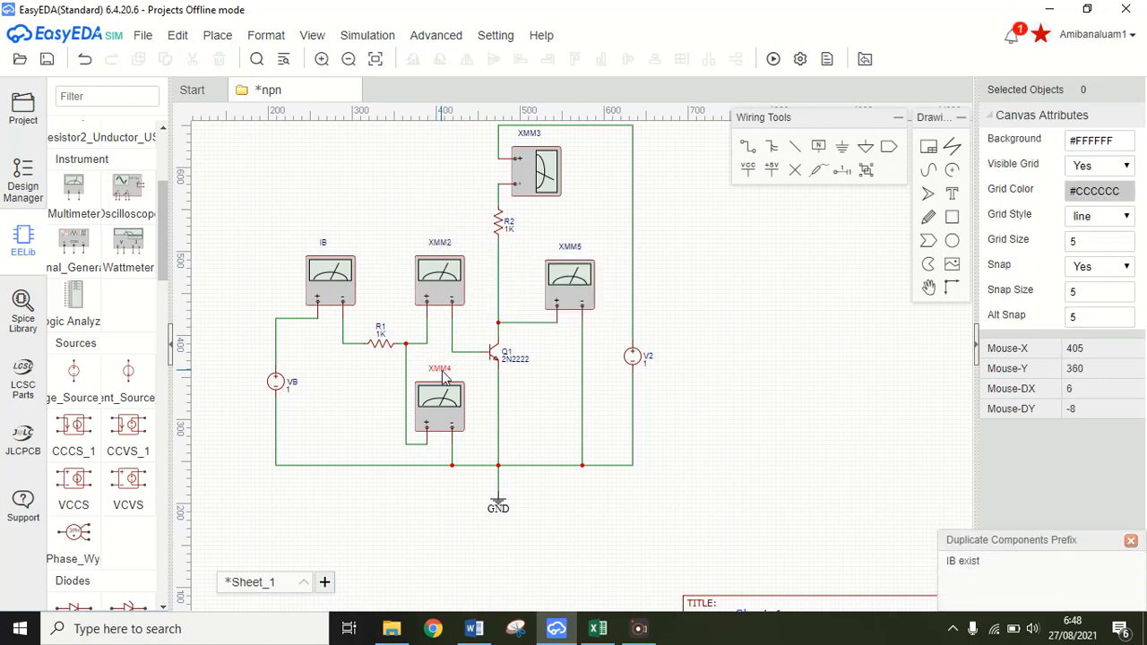
double_click(441, 370)
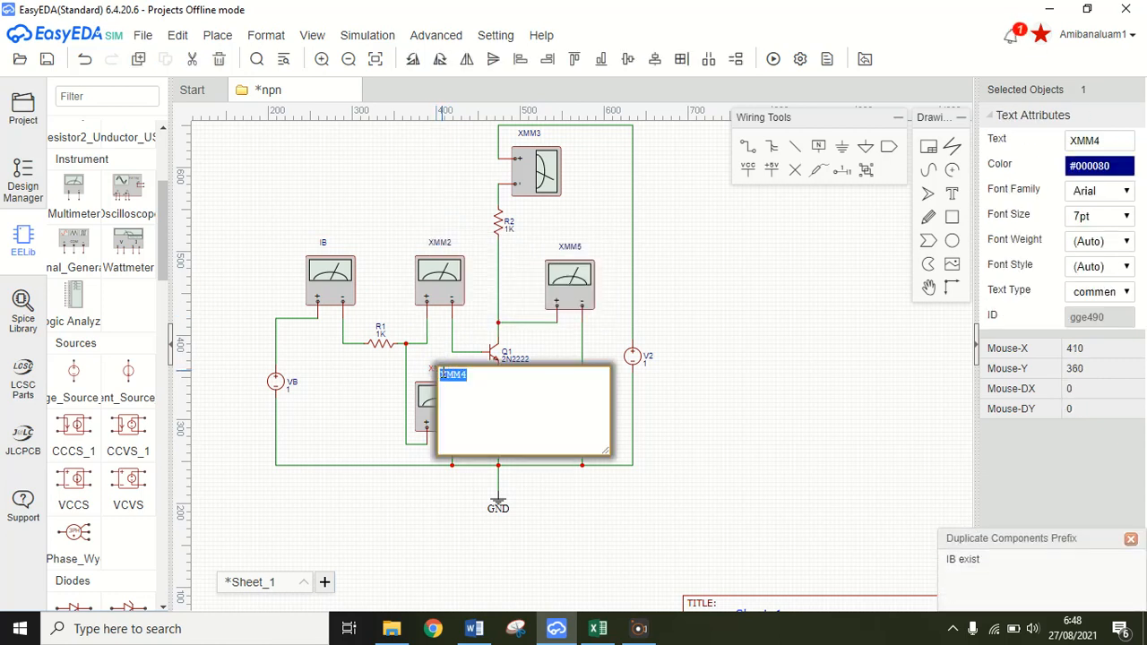
text(IB)
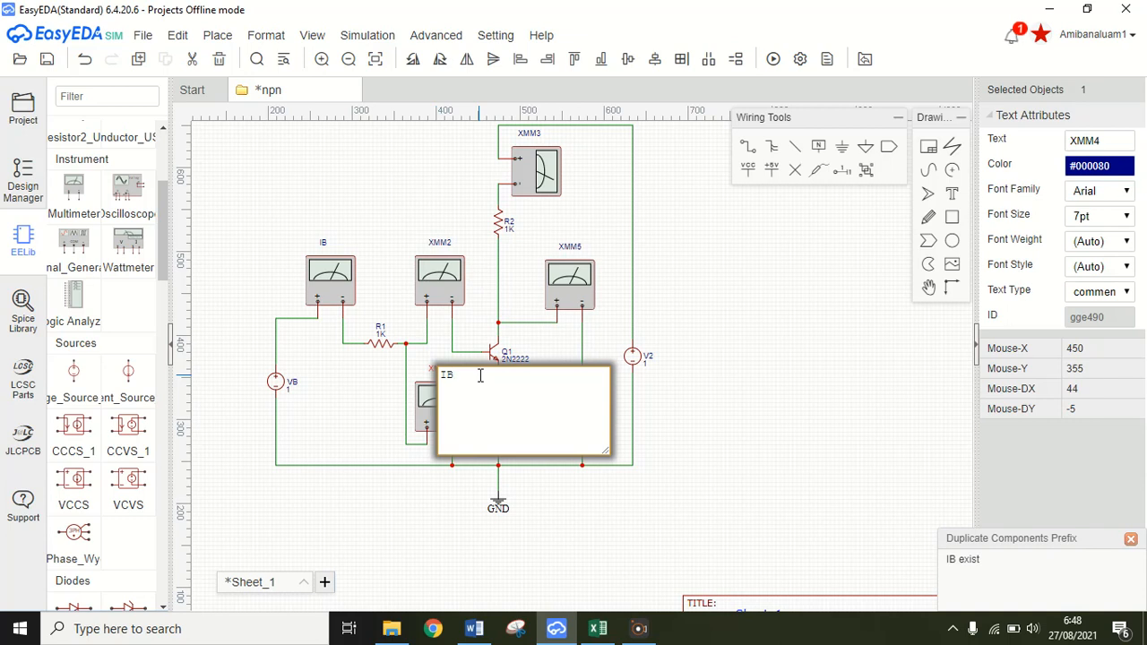
text(E)
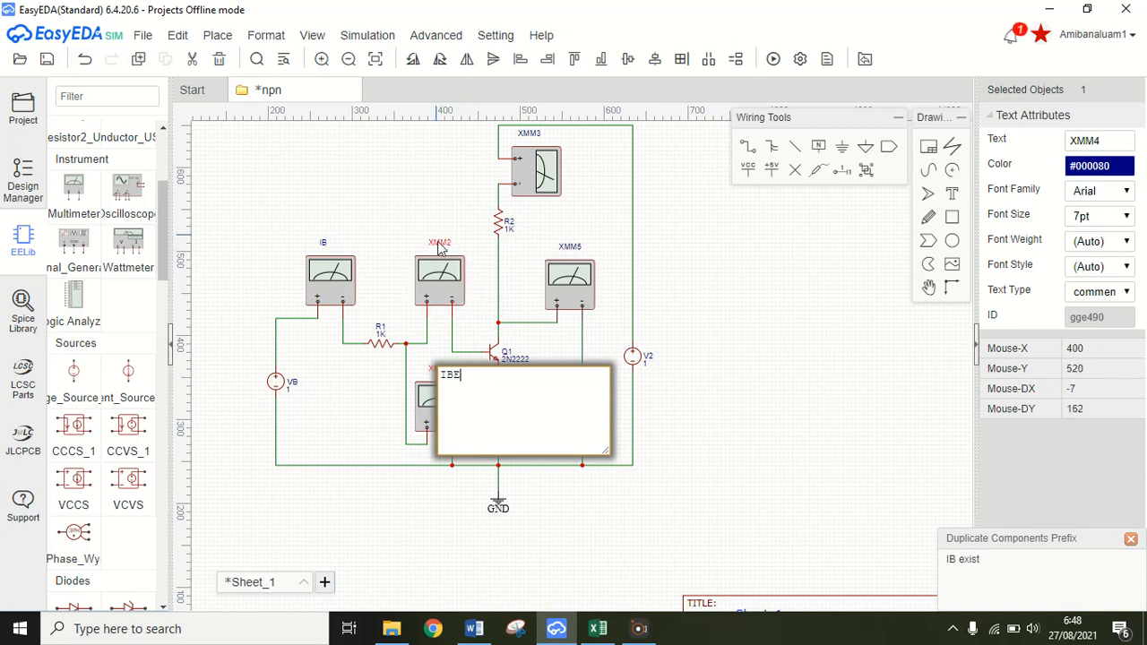
click(438, 244)
Rename the multimeter XMM2 as XMM2/IB
double_click(439, 247)
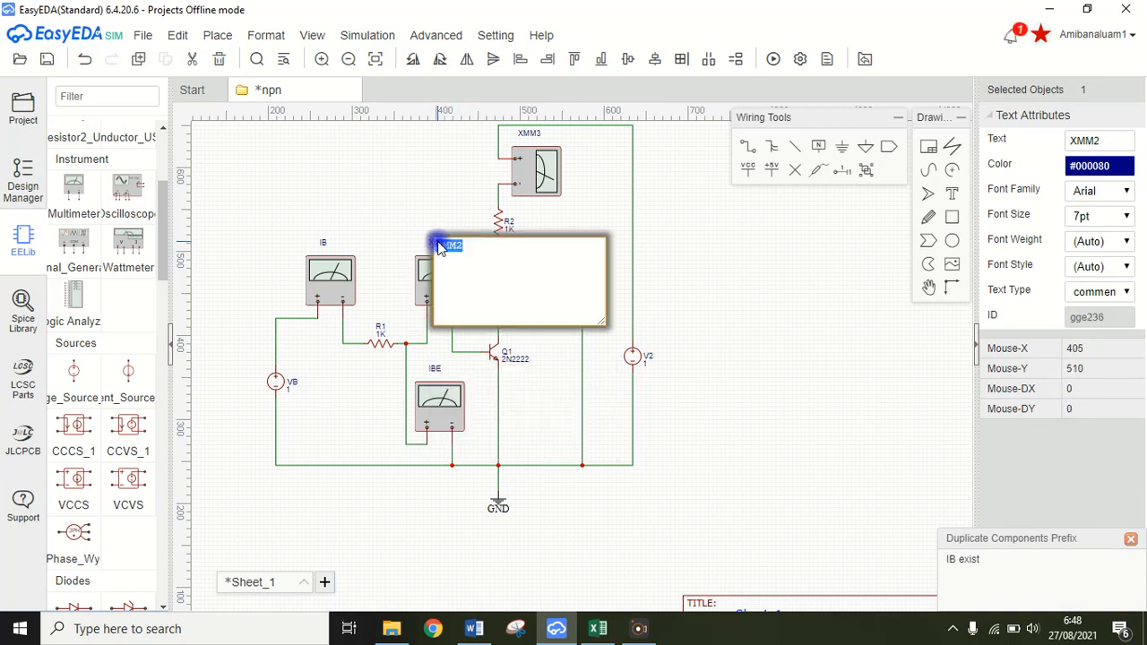
click(439, 248)
text(/ IB)
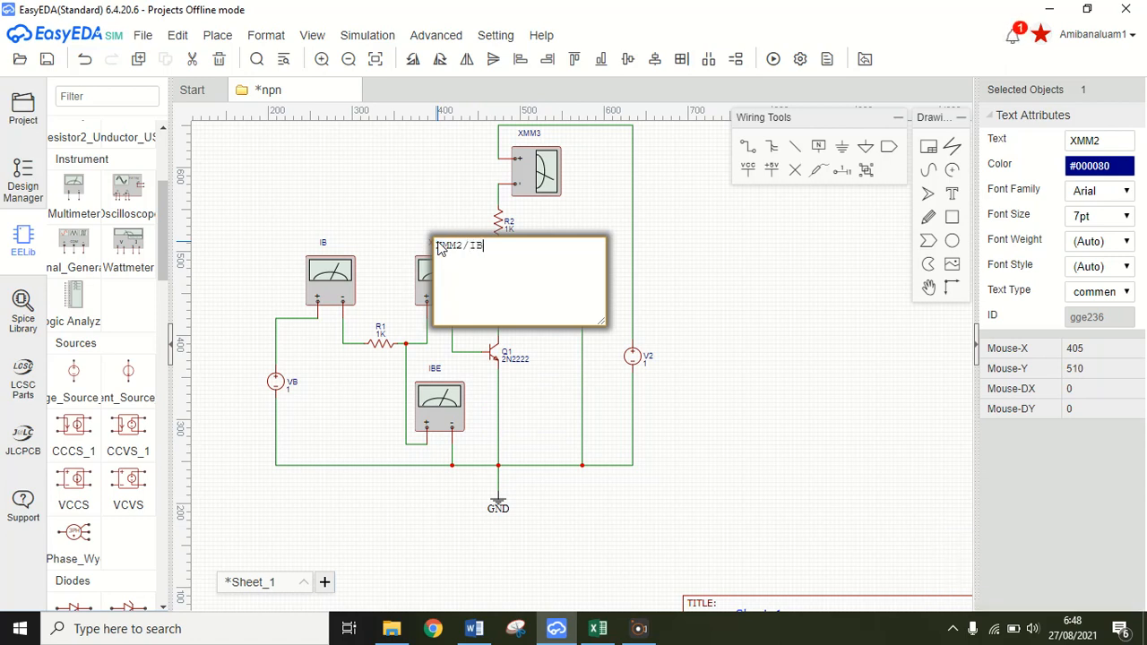
key(Return)
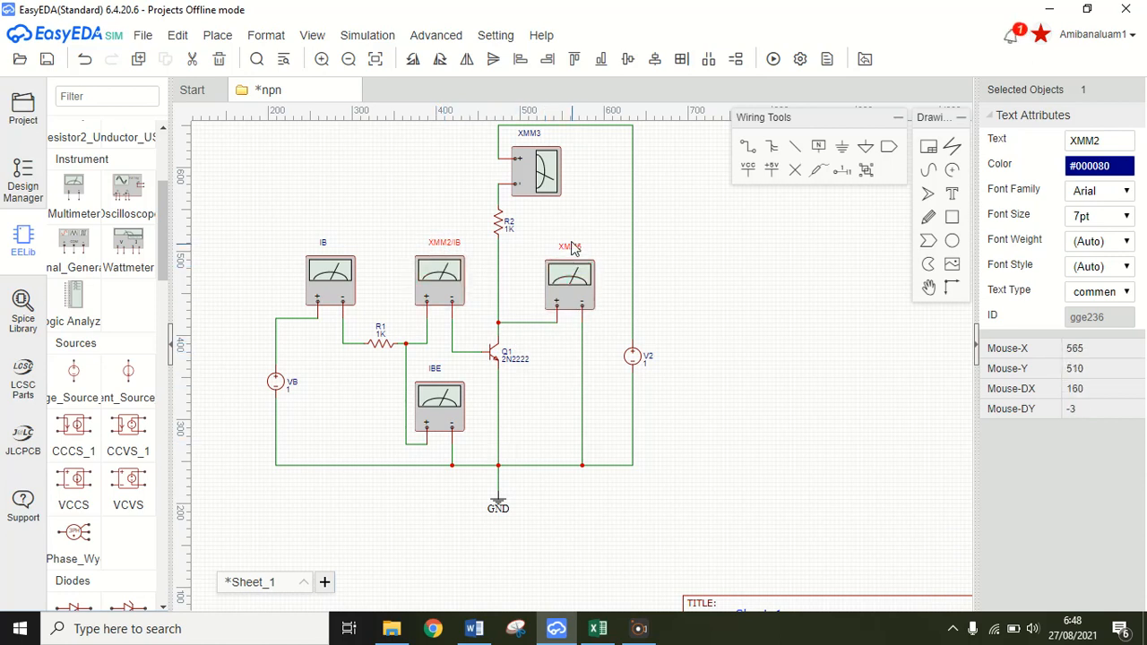
Rename the multimeter IBE below R1 and XMM2/IB as VBE, and the multimeter XMM5 as VCE
click(437, 368)
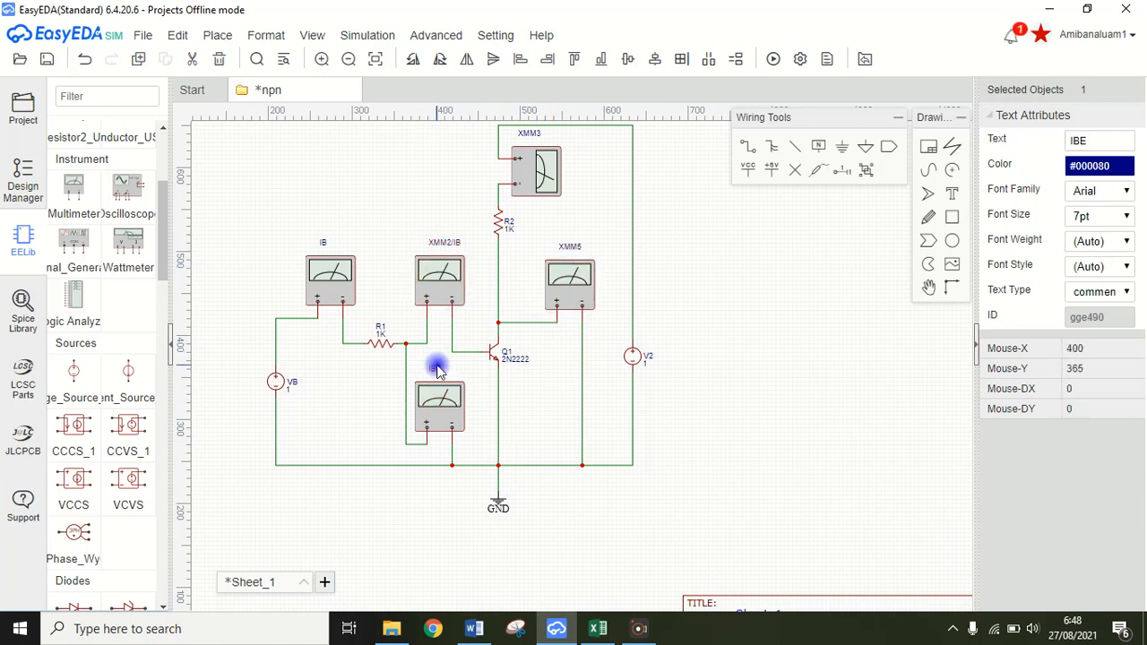
double_click(438, 369)
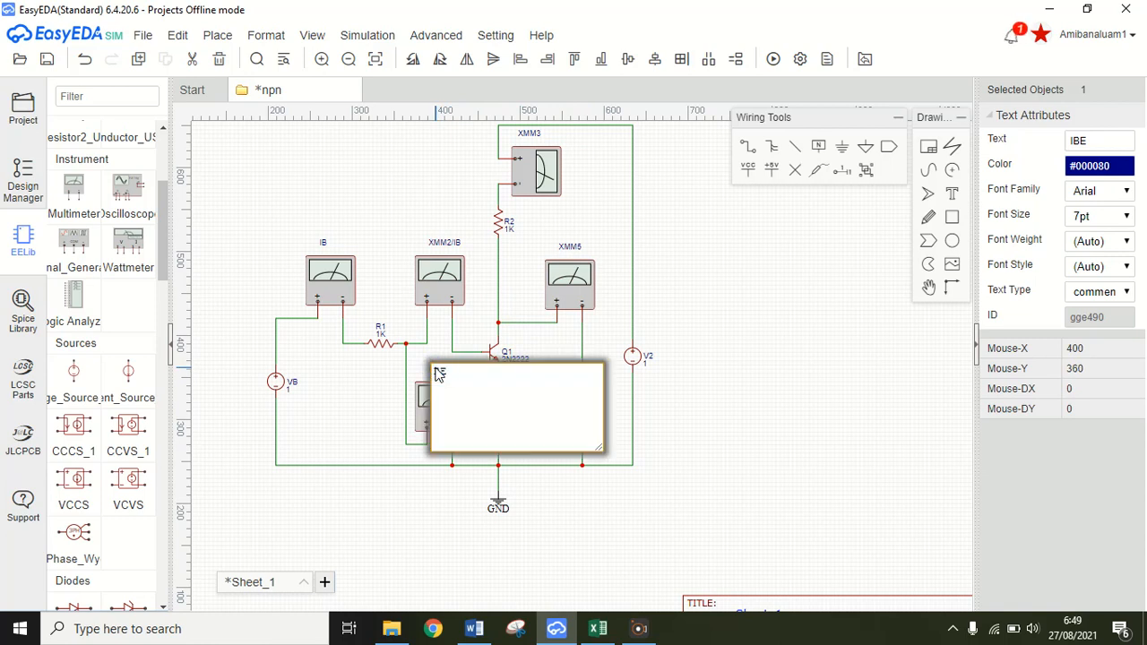
text(VBE)
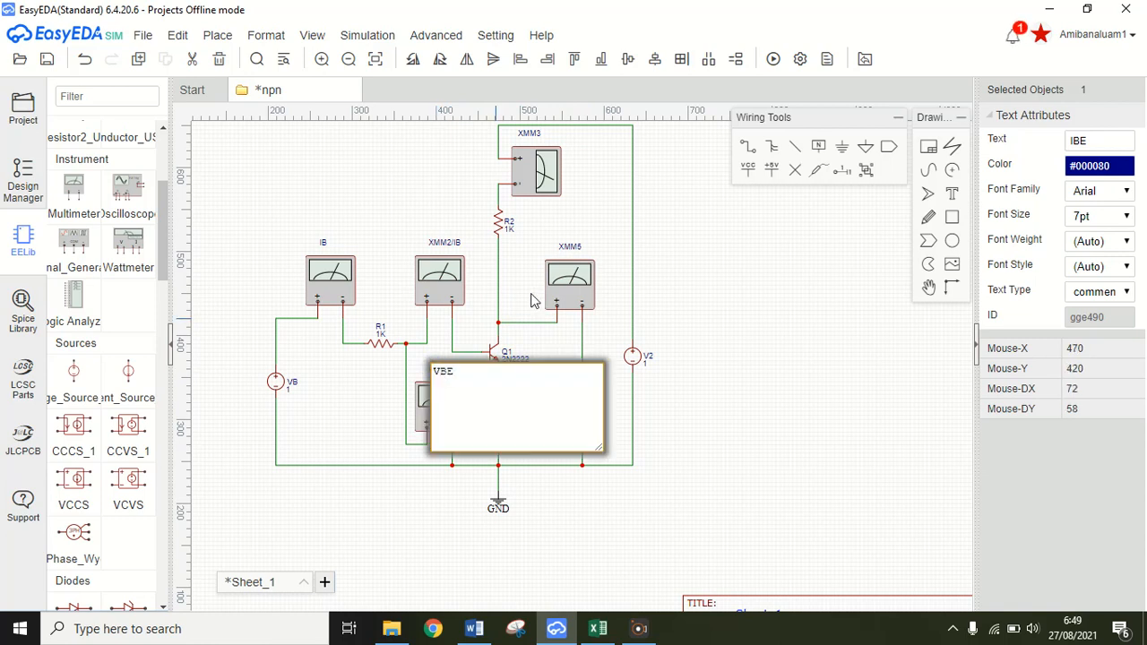
click(600, 240)
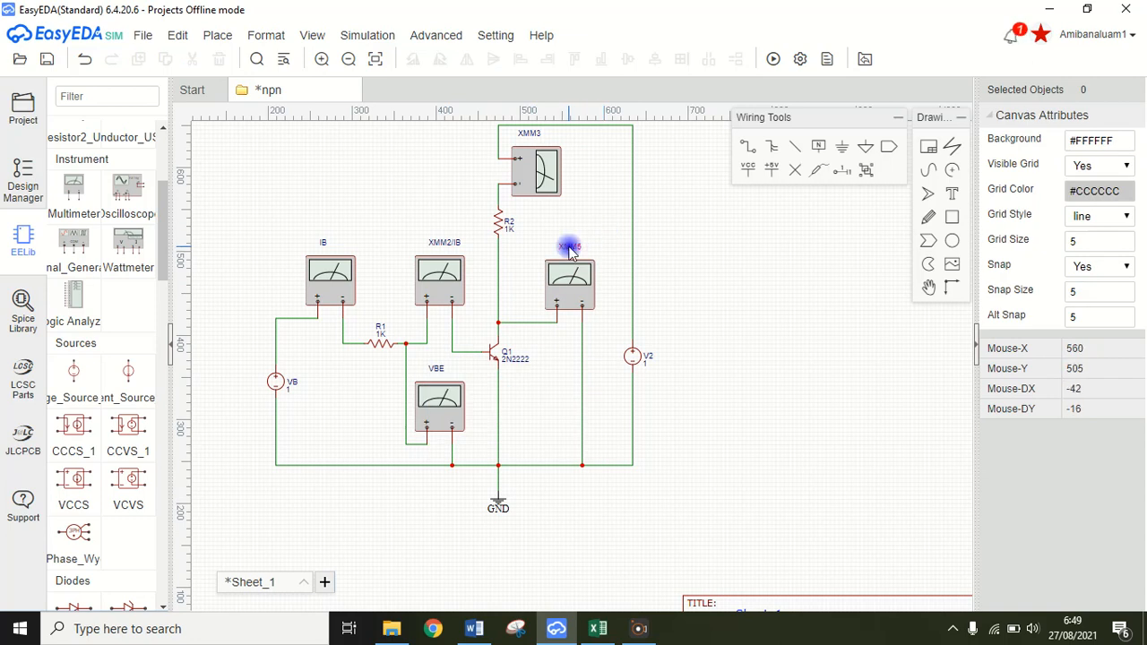
double_click(571, 250)
key(Right)
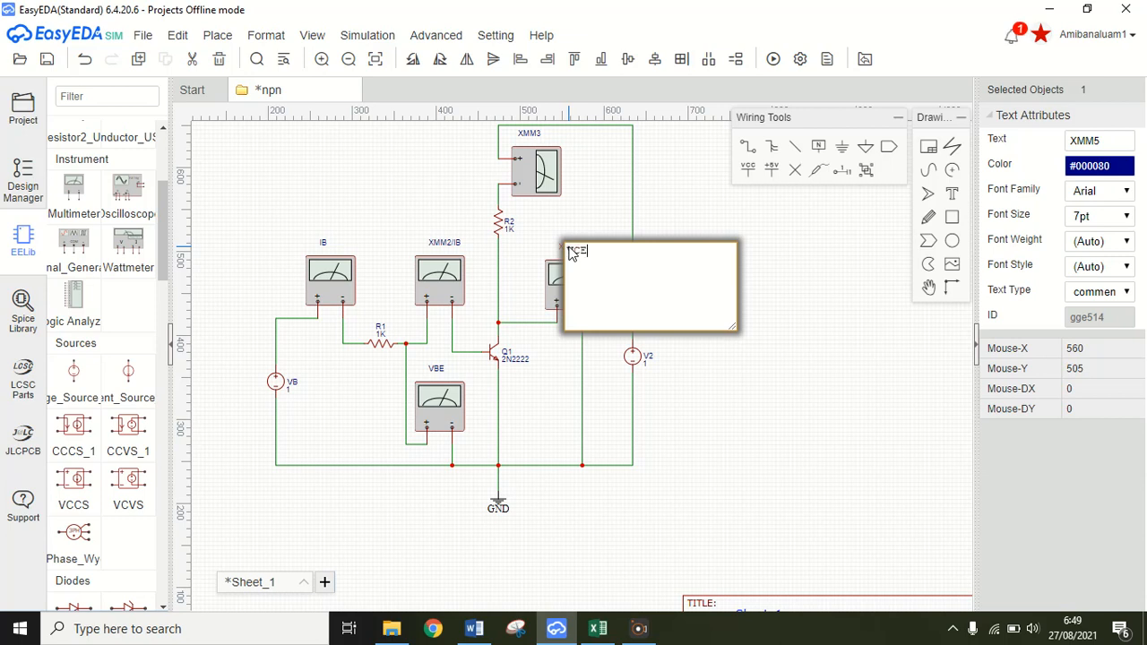
click(528, 134)
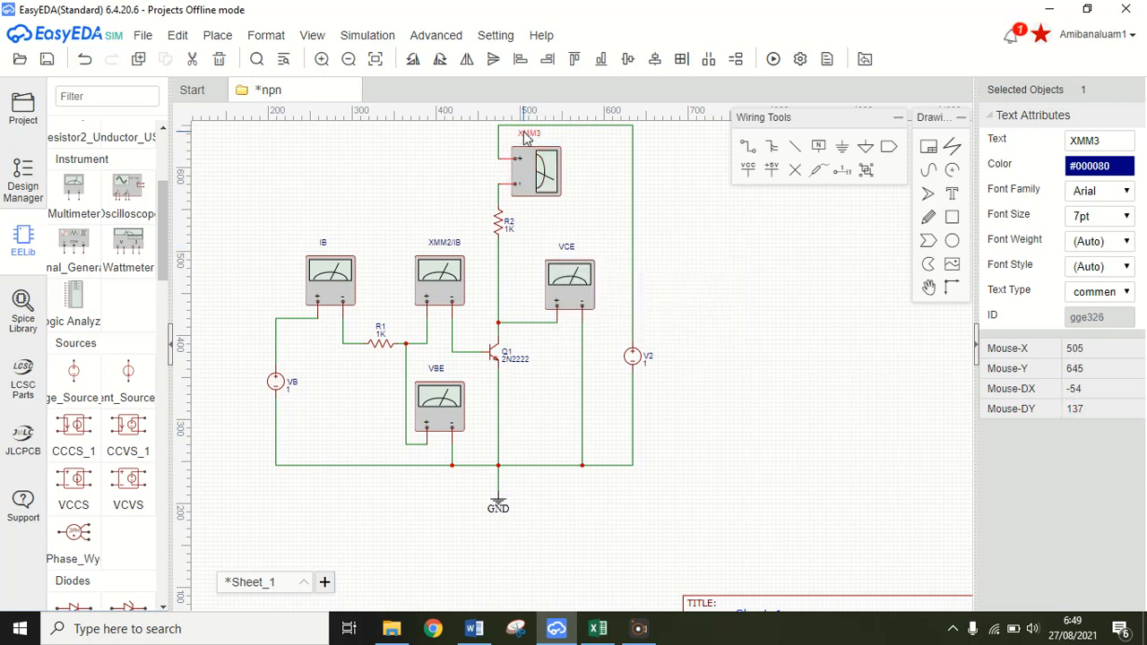
Rename the multimeter XMM3 above R2 as IC and the voltage source V2 as VCC
double_click(527, 134)
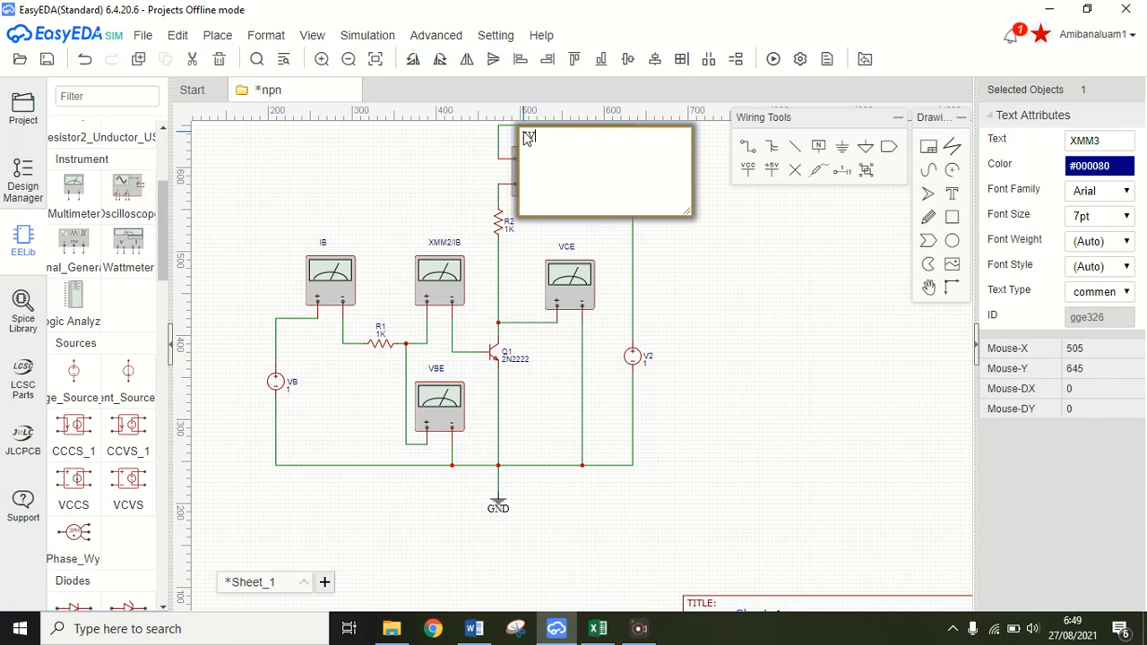
text(IC)
click(758, 297)
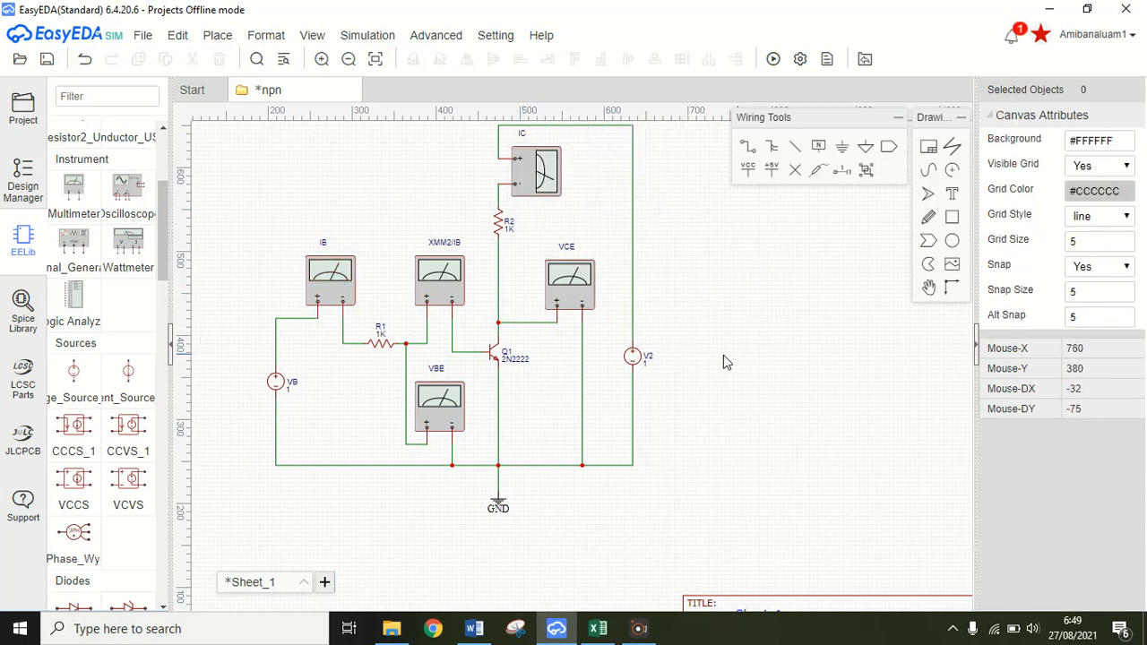
double_click(652, 357)
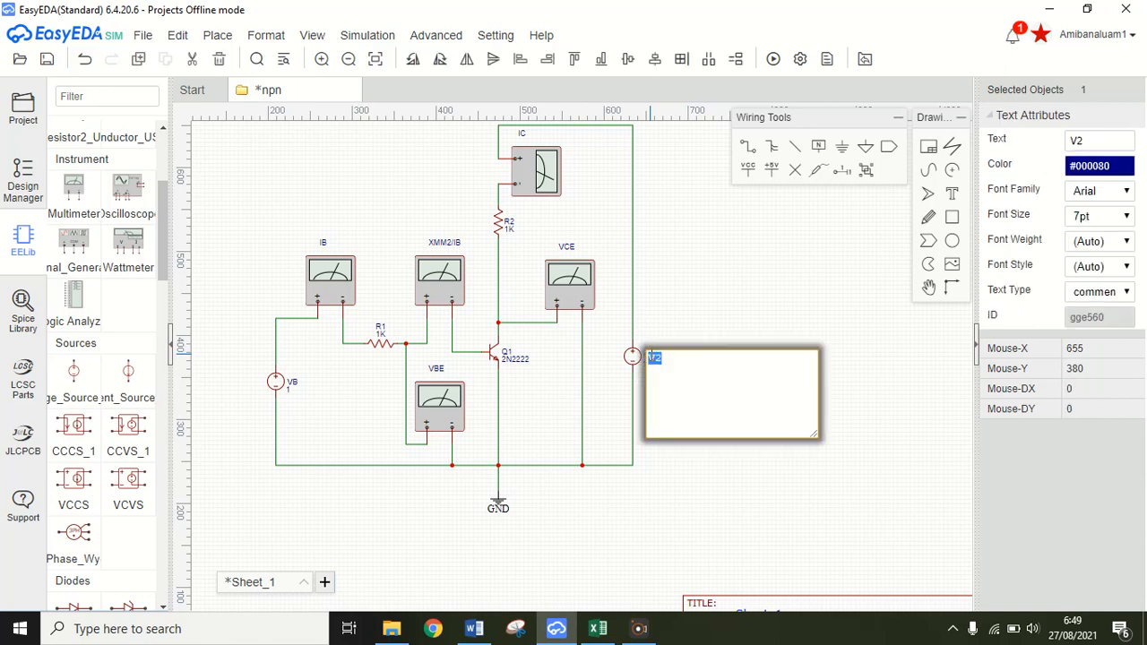
click(759, 296)
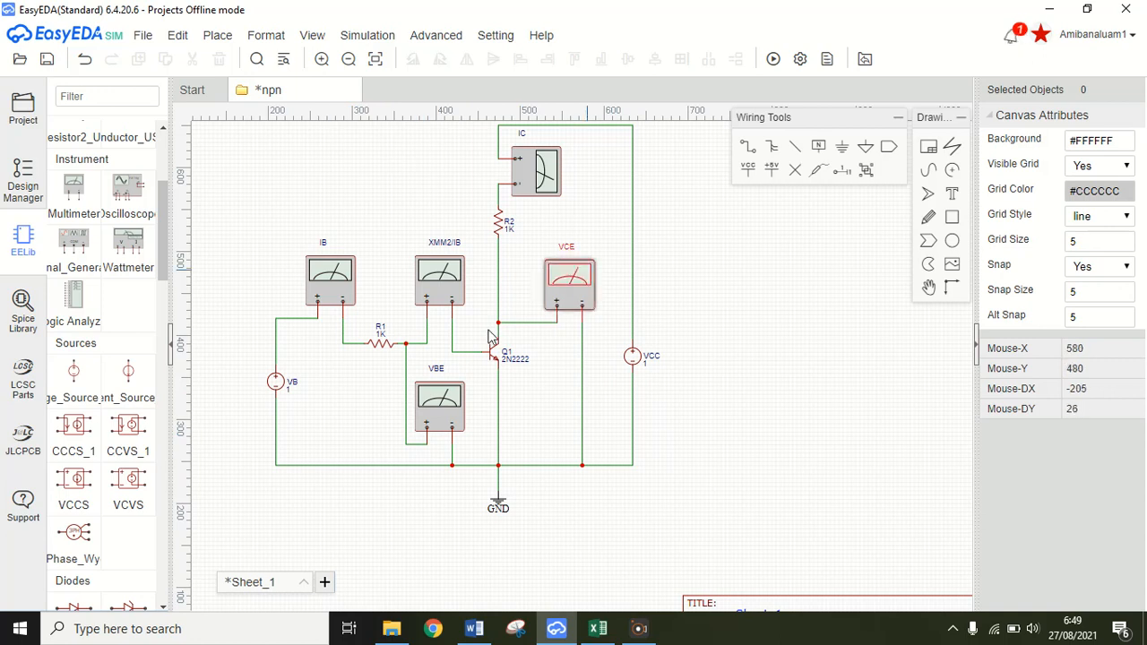
Switch to the practicum module in Word and read steps 3 to 6 below the circuit figure, including the list of measured quantities
click(473, 632)
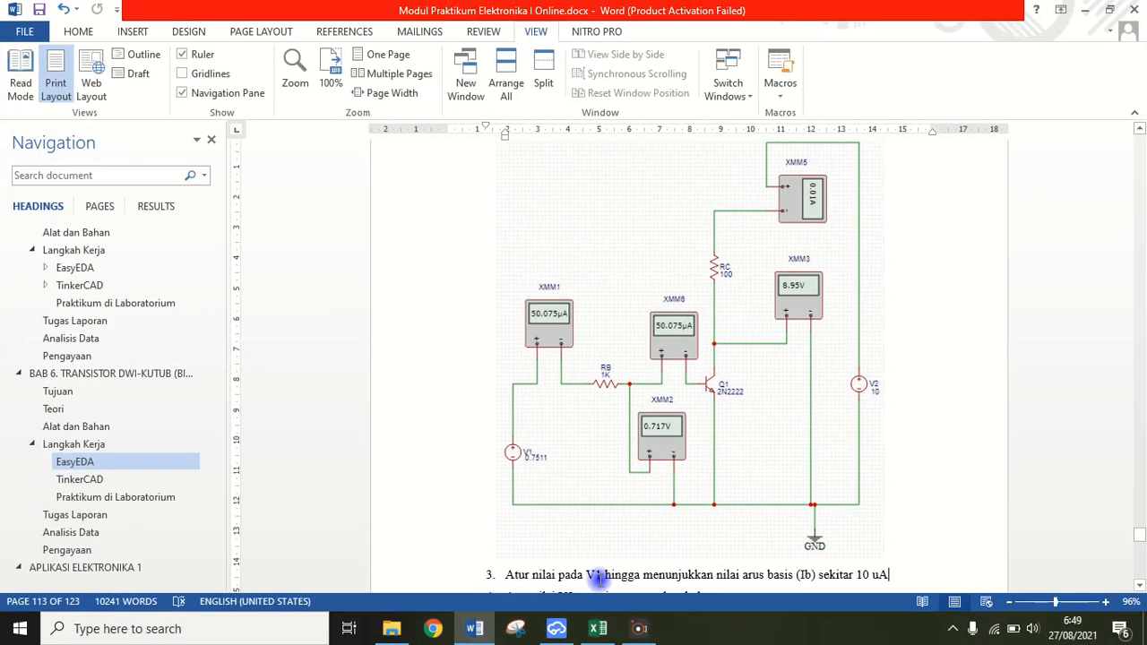
scroll(598, 581, down, 5)
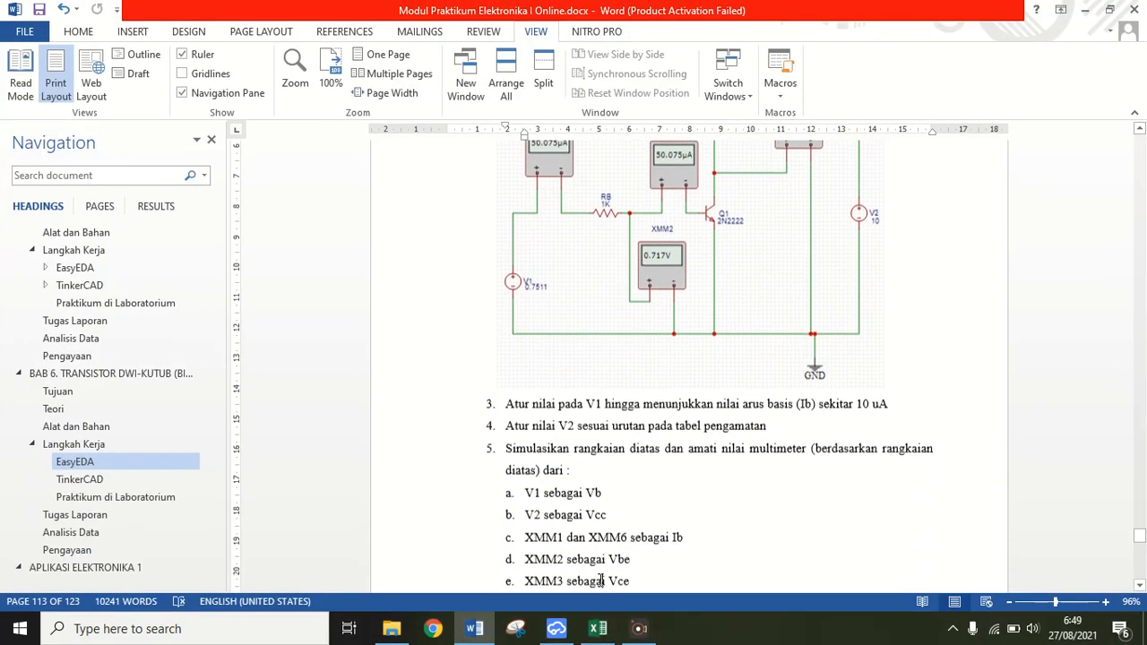
scroll(600, 581, down, 1)
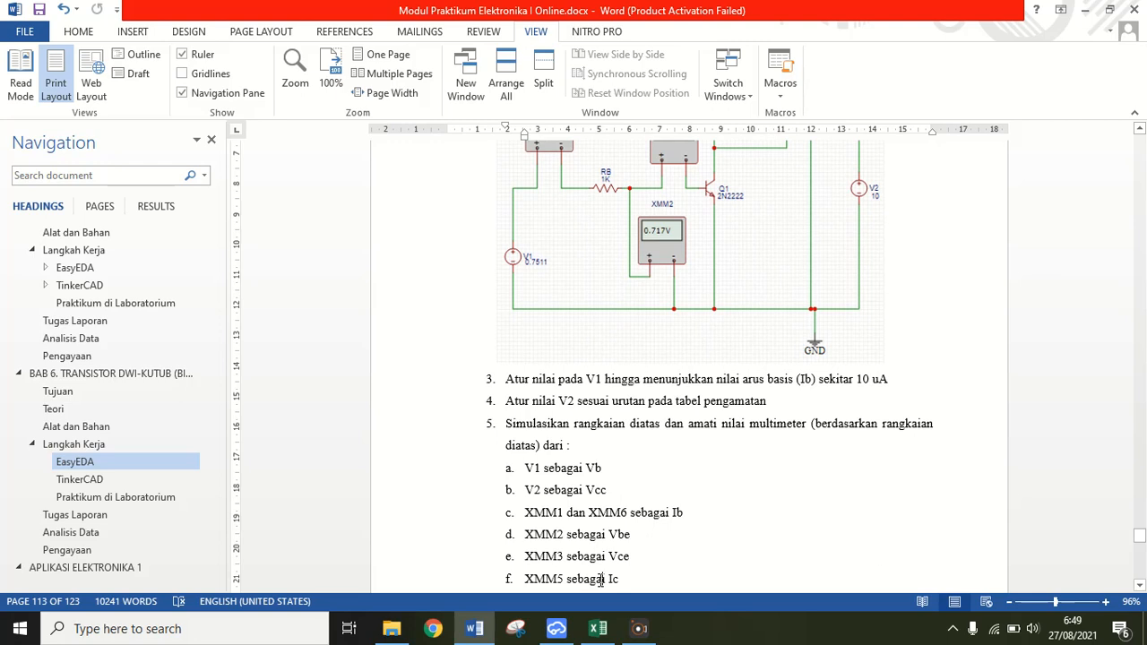
scroll(600, 581, down, 2)
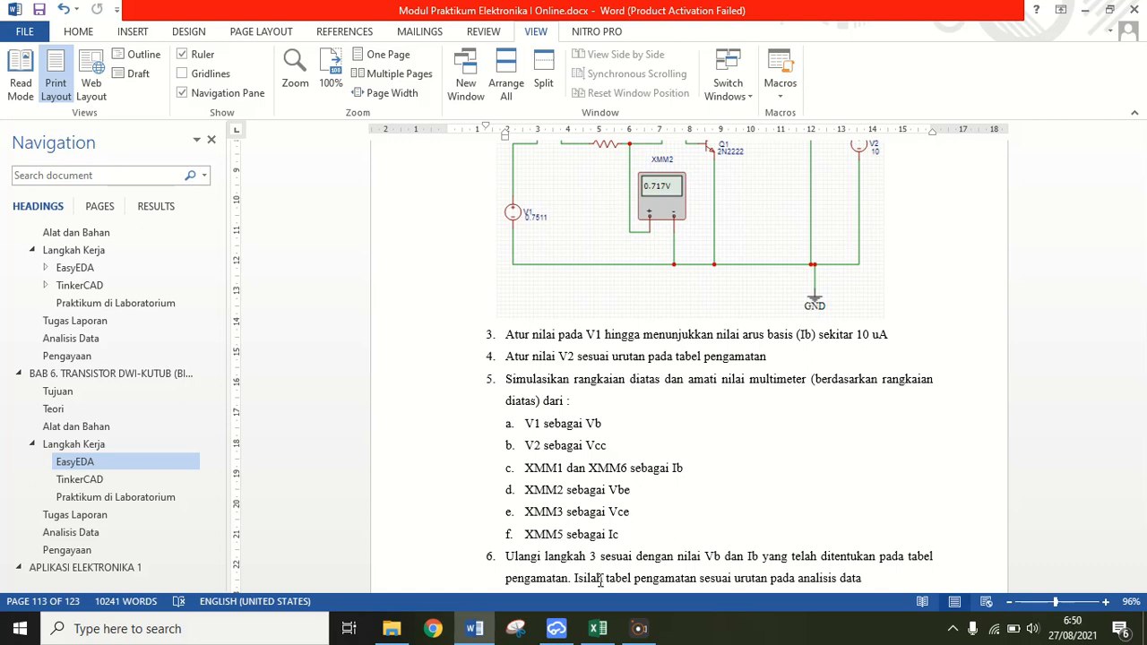
Look through the rest of the module's procedure, from the PNP circuit and TinkerCAD section to the NPN observation table under Analisis Data
click(644, 336)
key(Page_Down)
key(Page_Down)
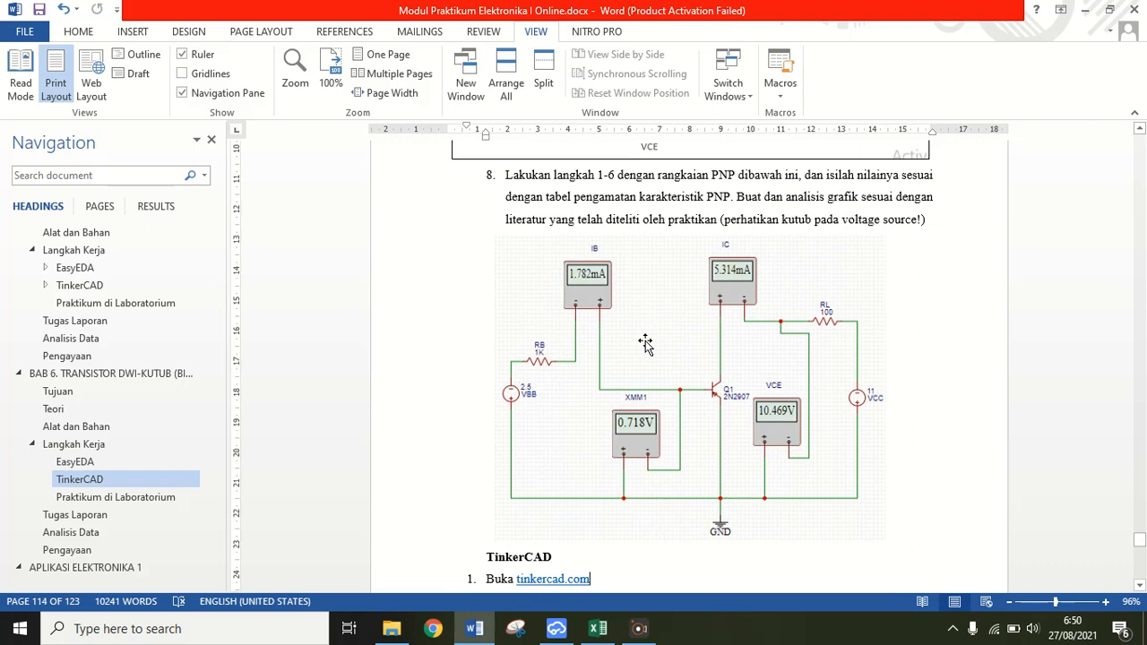
key(Page_Down)
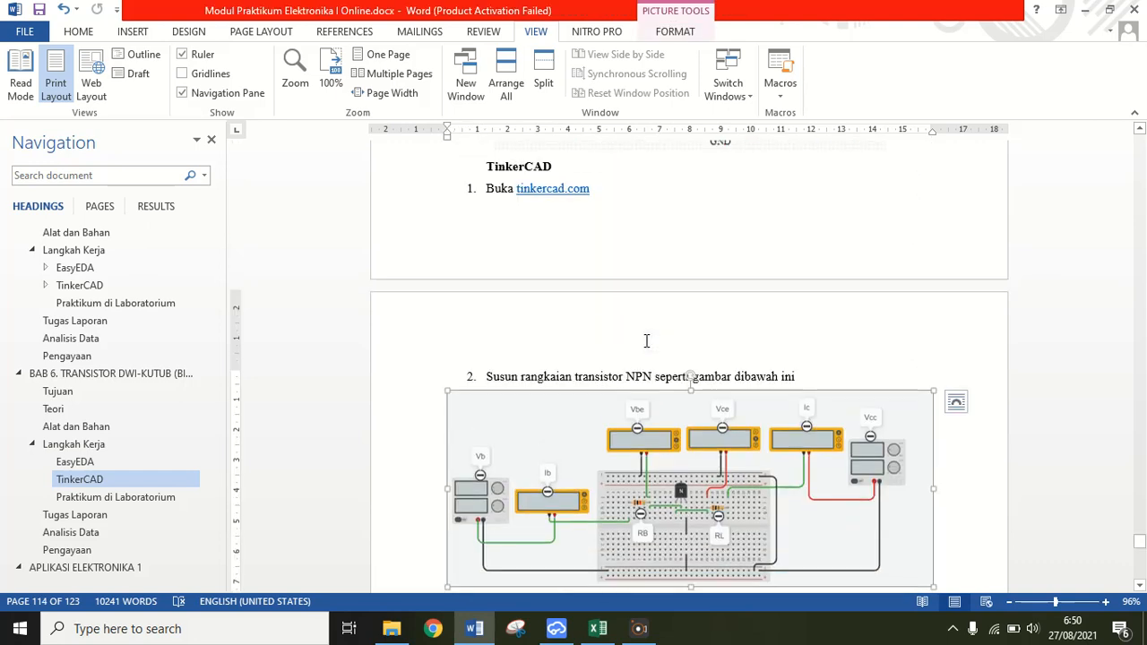
key(Page_Down)
key(Page_Down)
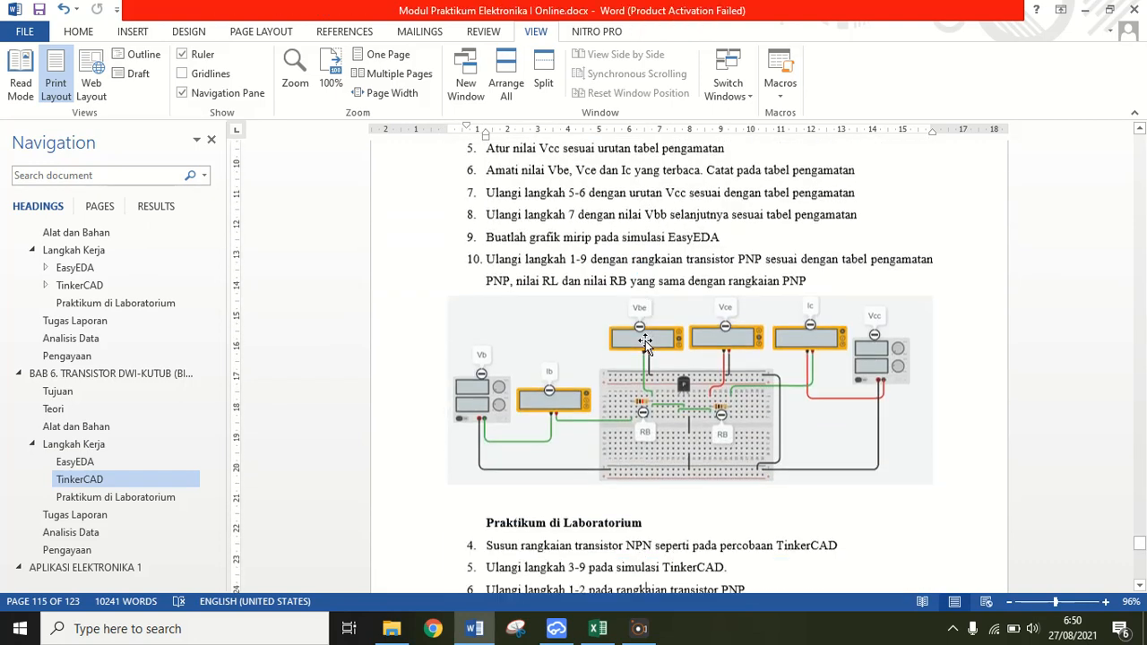
key(Page_Down)
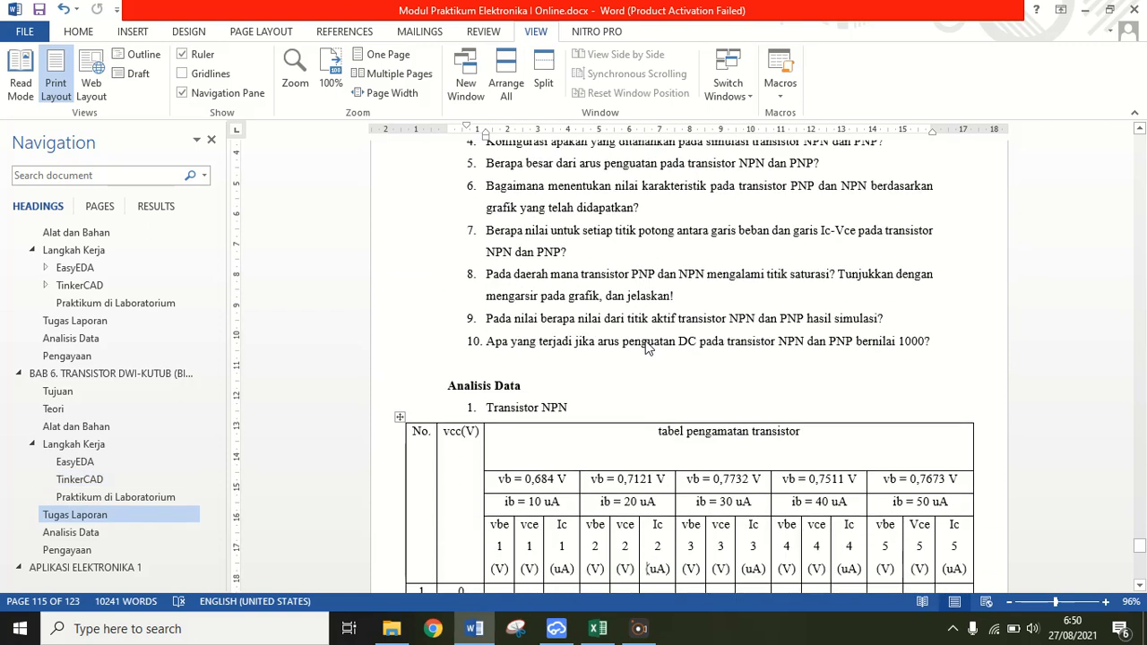
key(Page_Down)
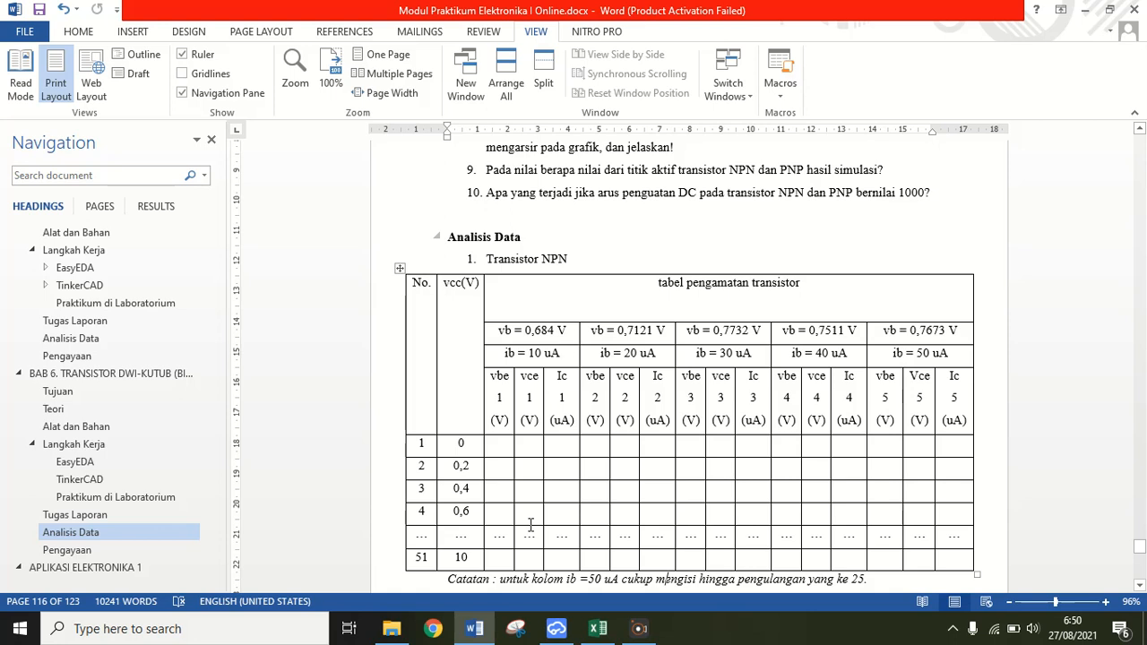
Switch to EasyEDA and set the voltage source VB to 0.684
click(560, 632)
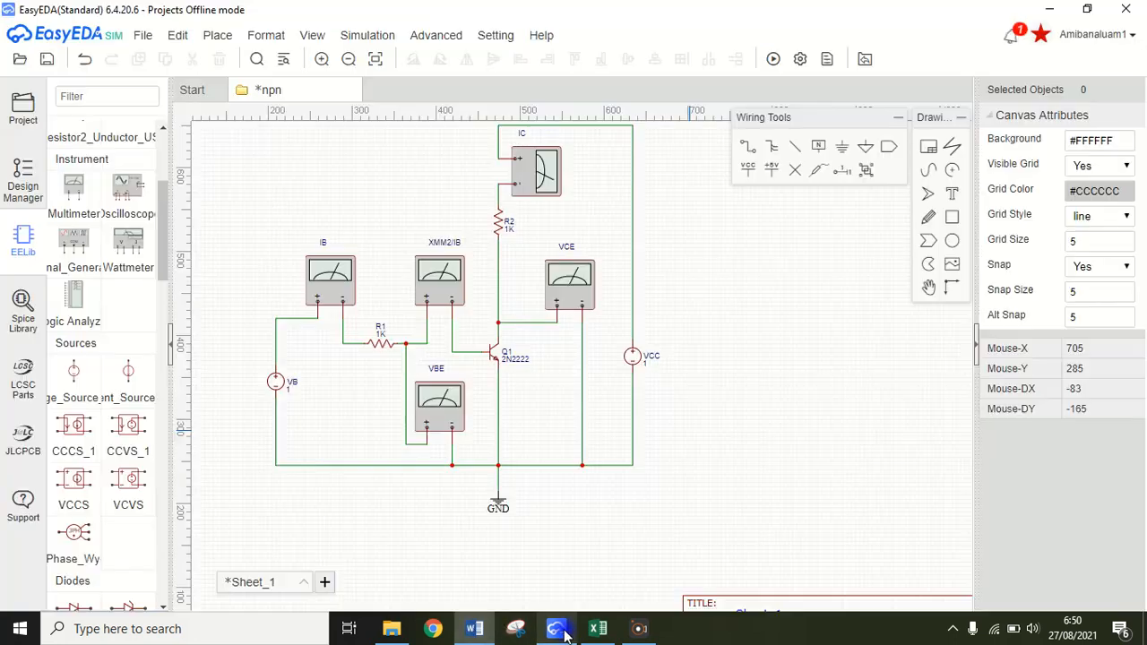
double_click(290, 396)
text(684)
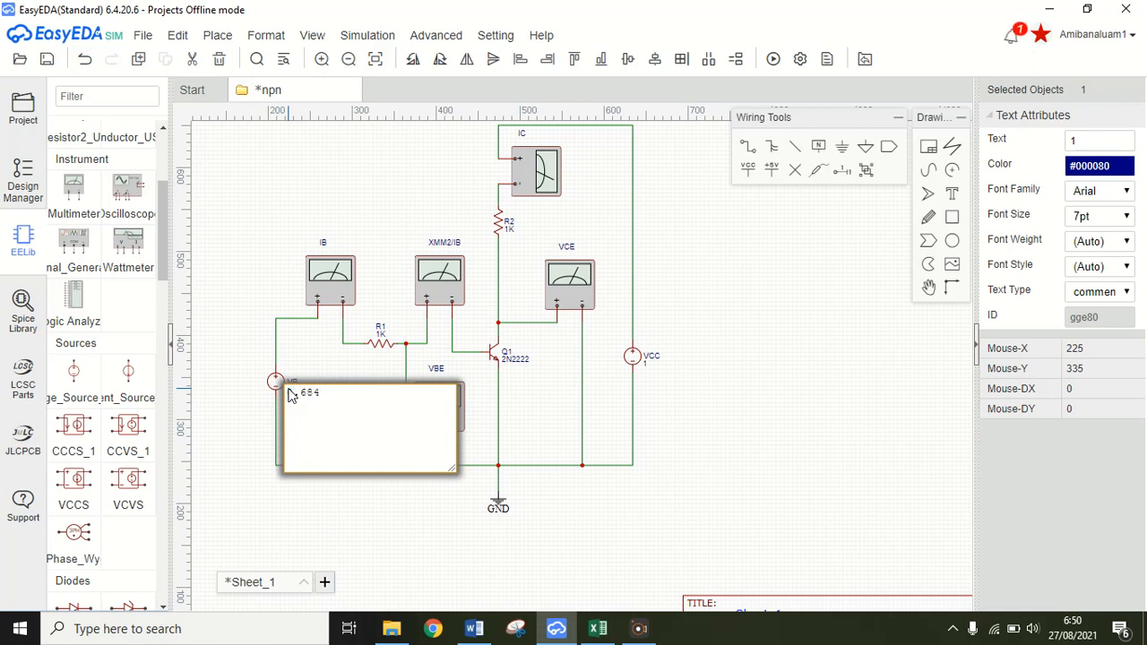
key(Home)
text(0.)
key(End)
click(562, 384)
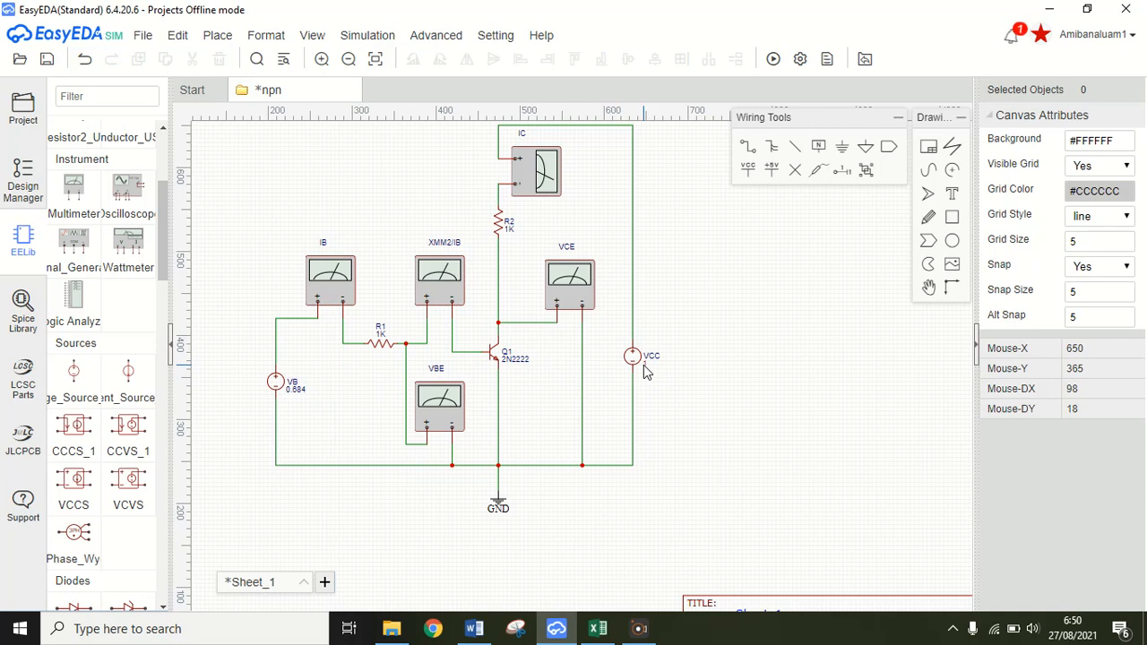
Set the voltage source VCC to 0 and run the simulation of the NPN circuit
mouse_move(474, 629)
click(497, 541)
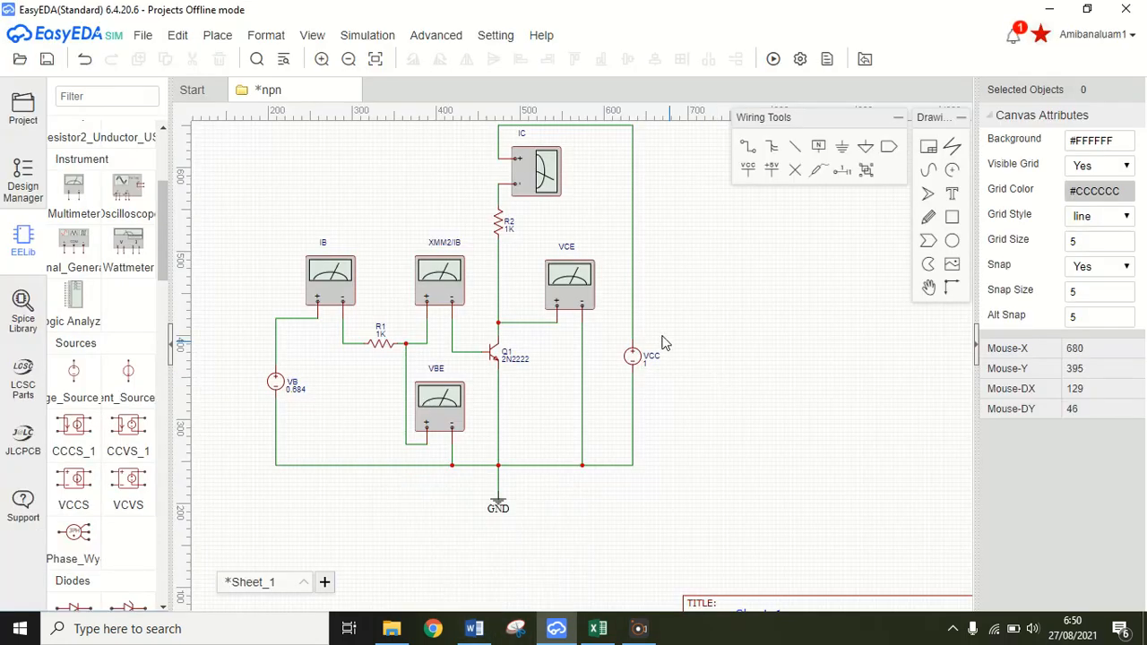
double_click(645, 365)
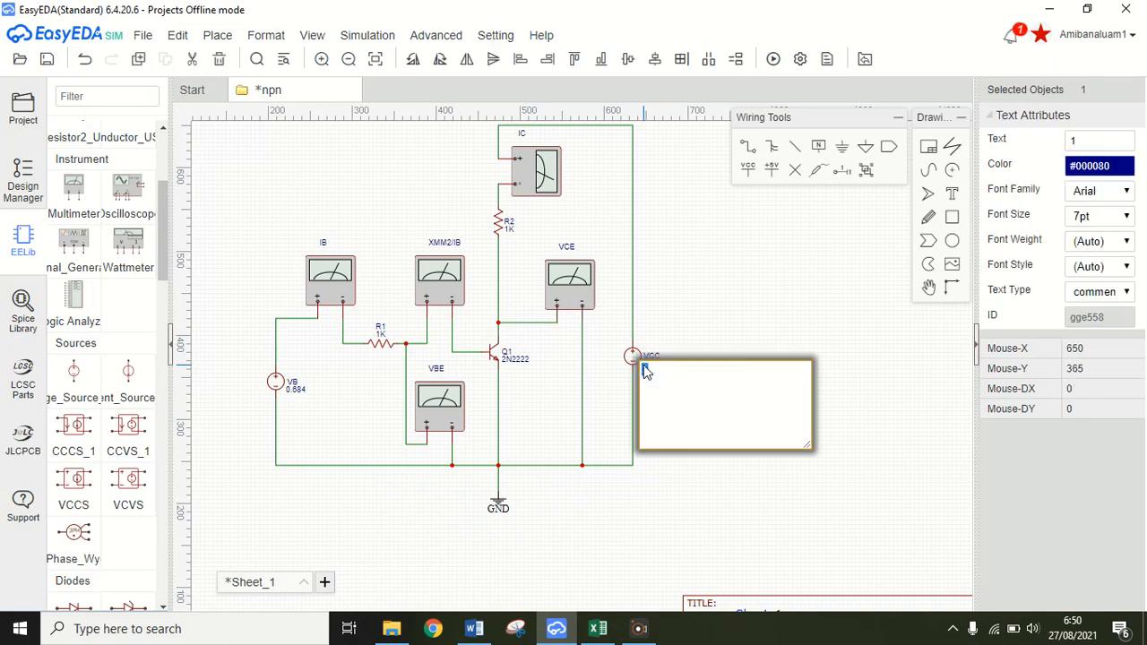
text(0)
key(Return)
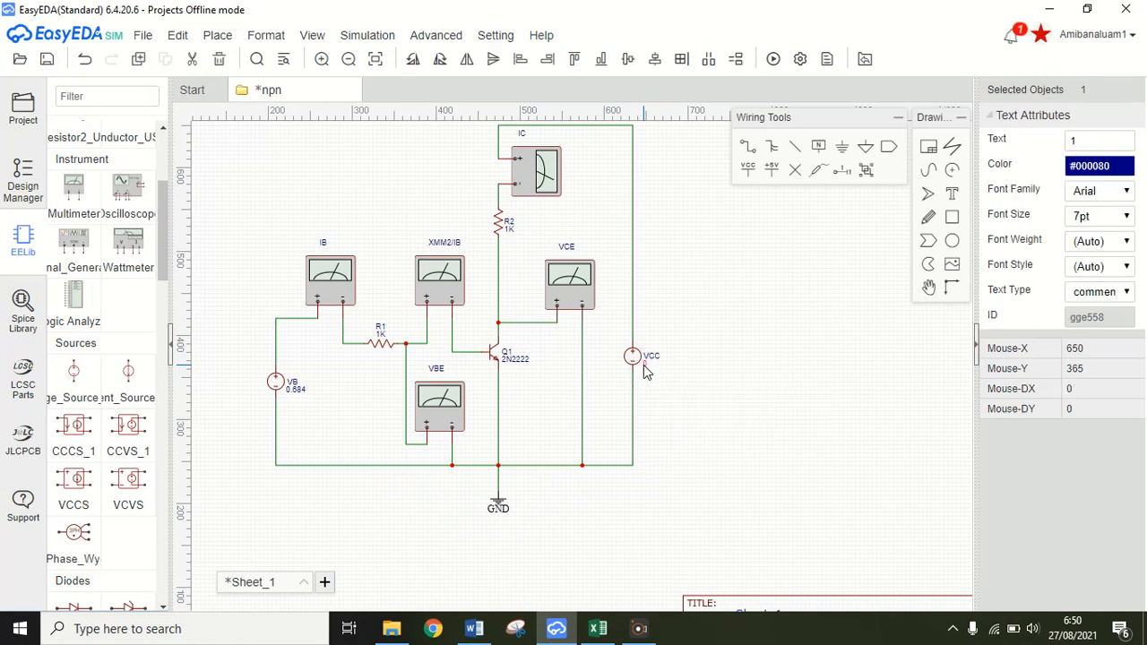
click(731, 289)
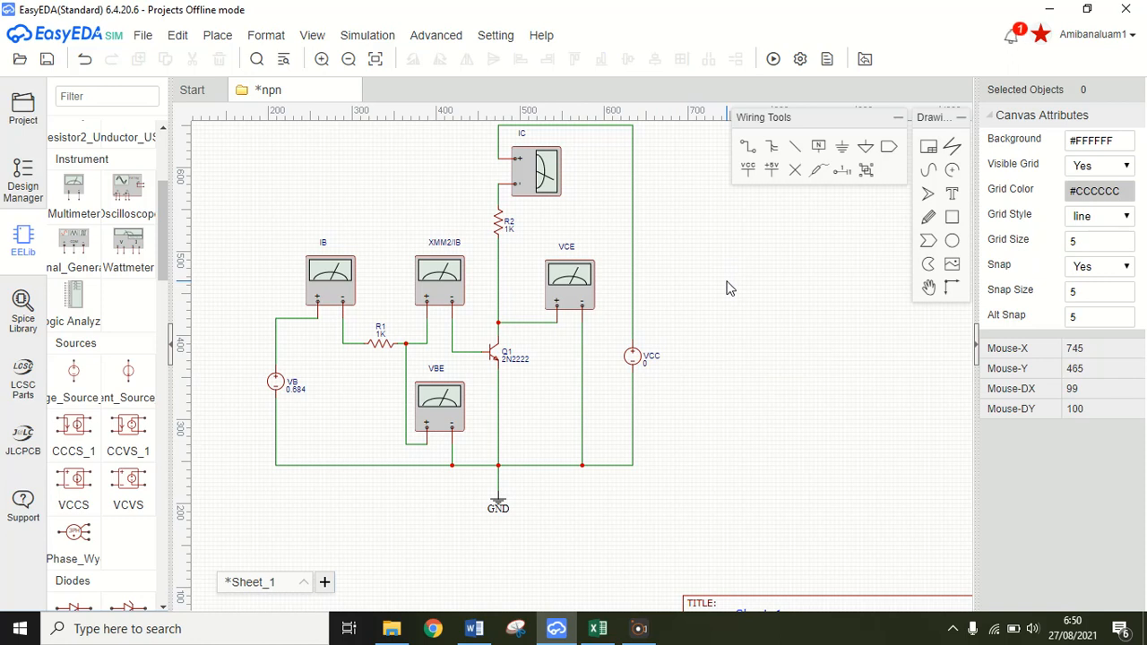
key(ctrl+r)
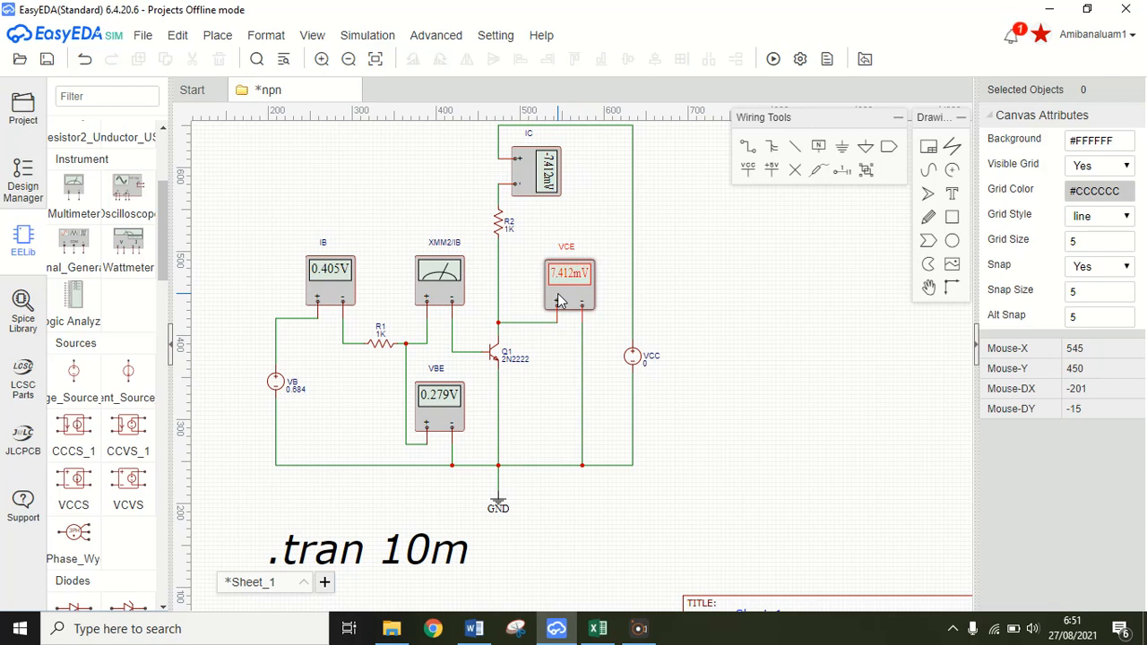
Change the multimeter type of IB and of IC to Ammeter
click(349, 288)
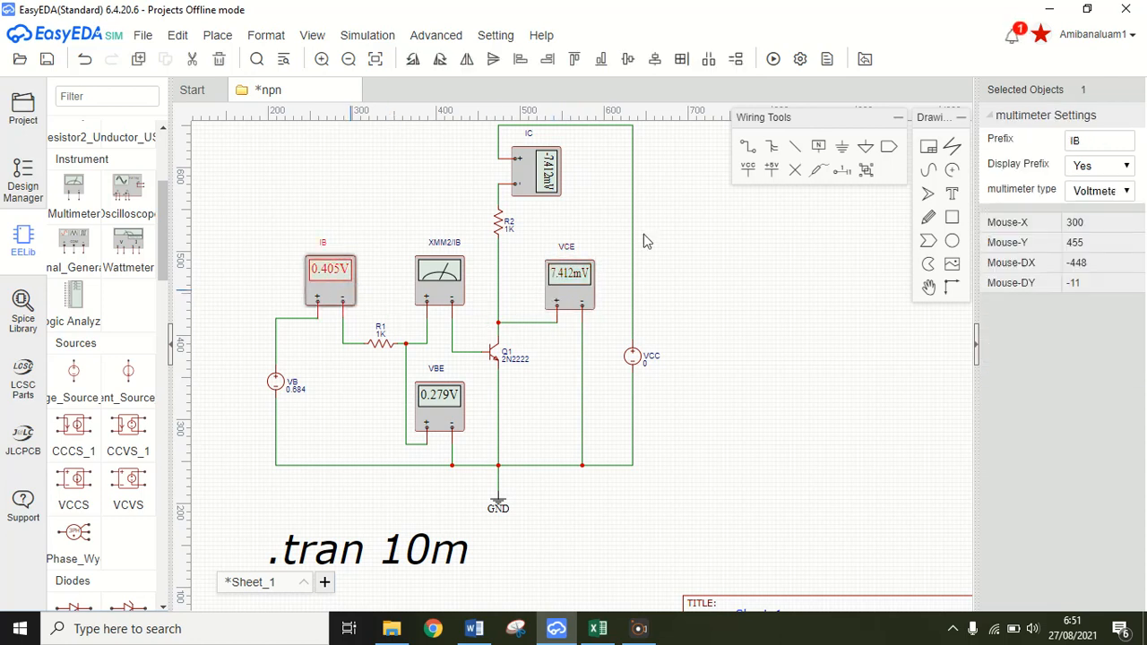
click(1095, 196)
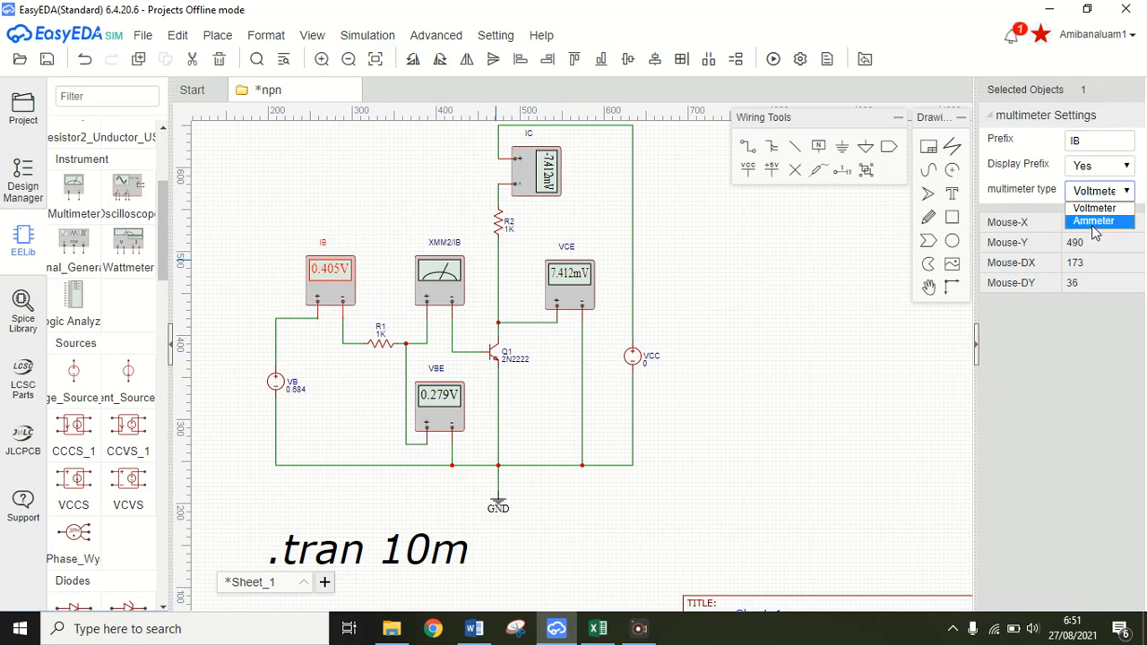
click(1092, 221)
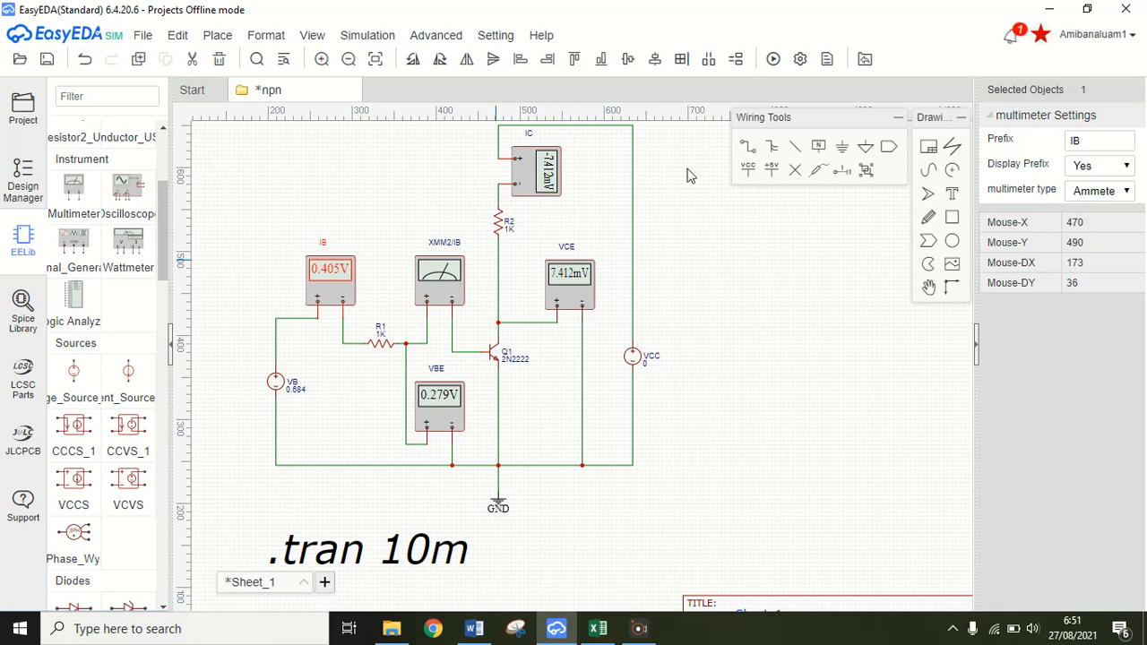
click(526, 174)
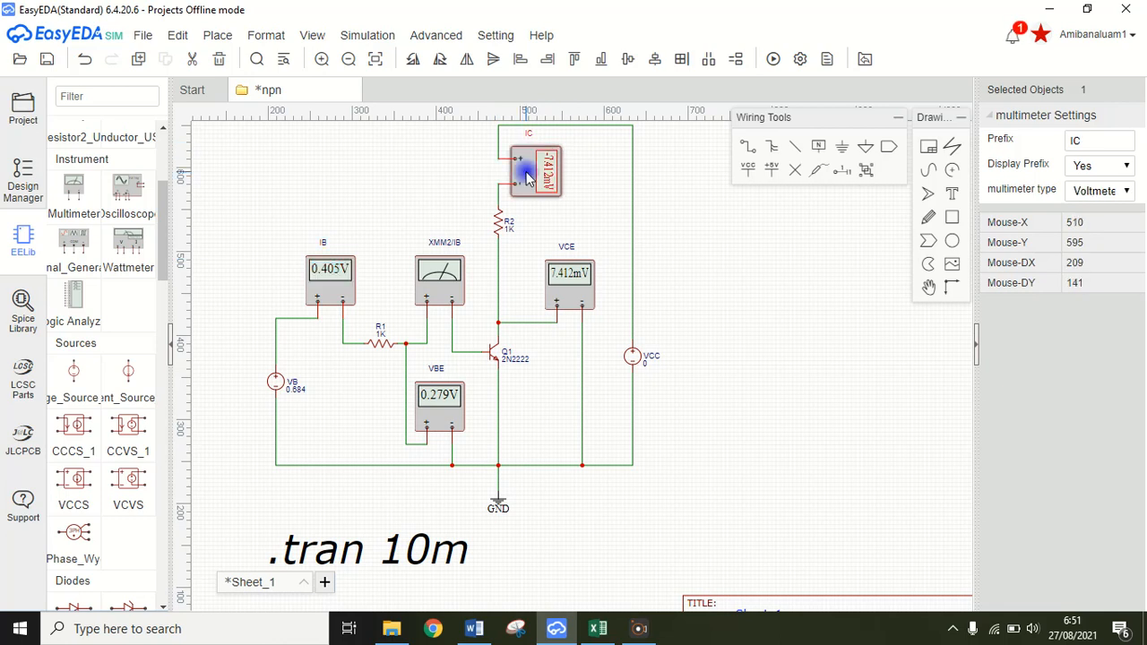
click(1109, 196)
click(1092, 222)
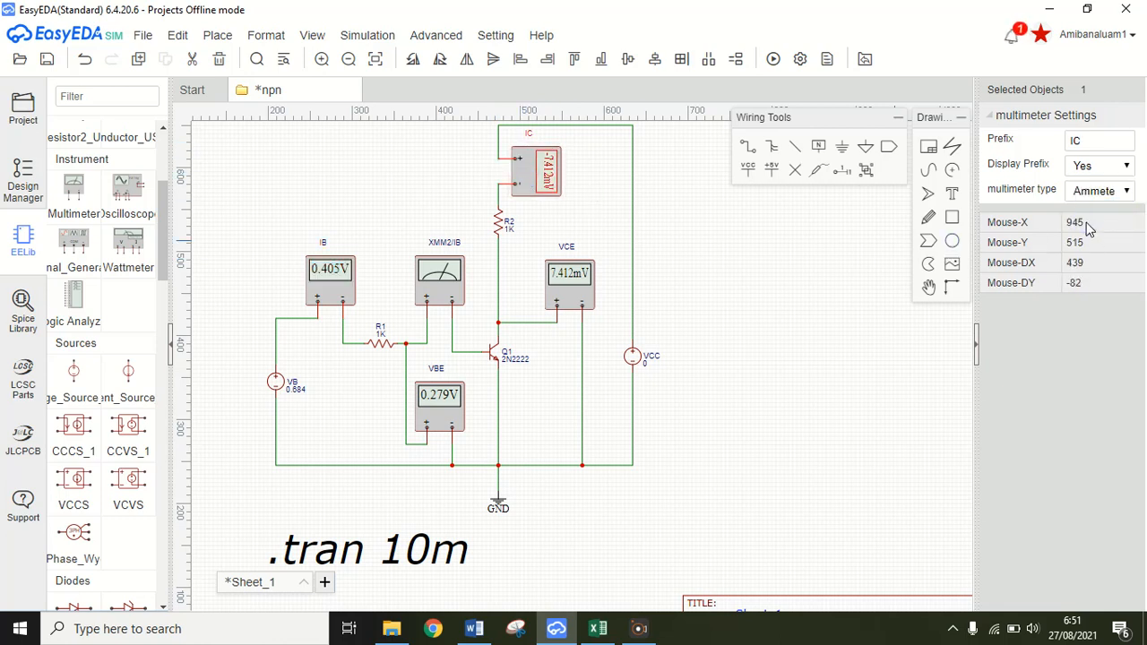
Try to remove the slash from the multimeter label XMM2/IB by editing its text directly on the schematic
click(456, 280)
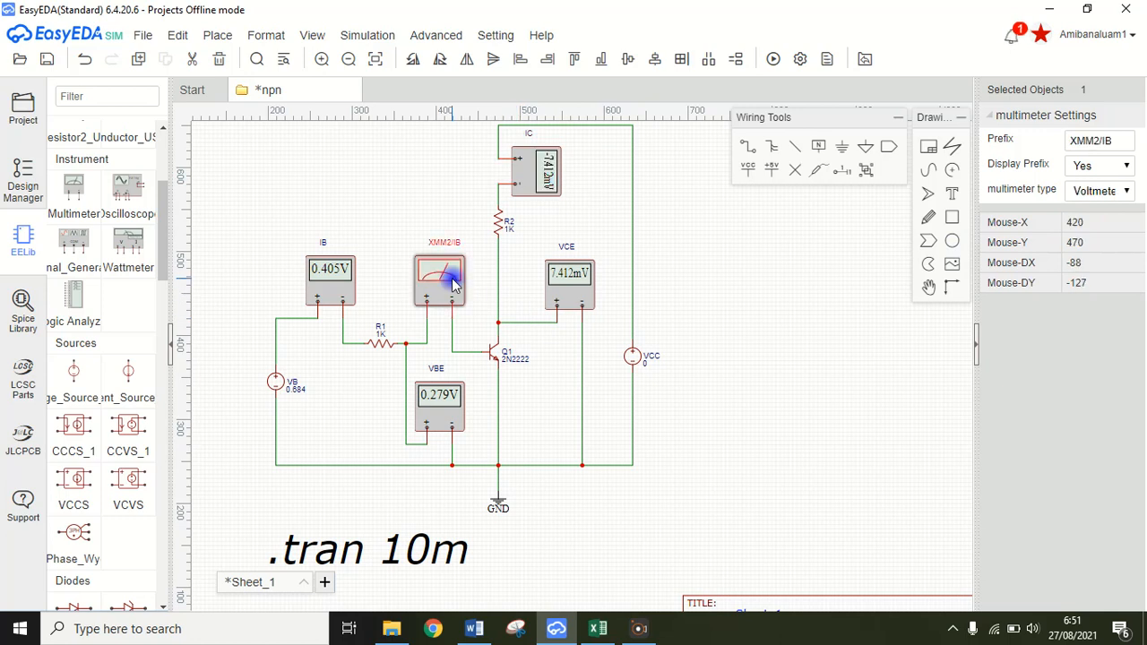
double_click(444, 244)
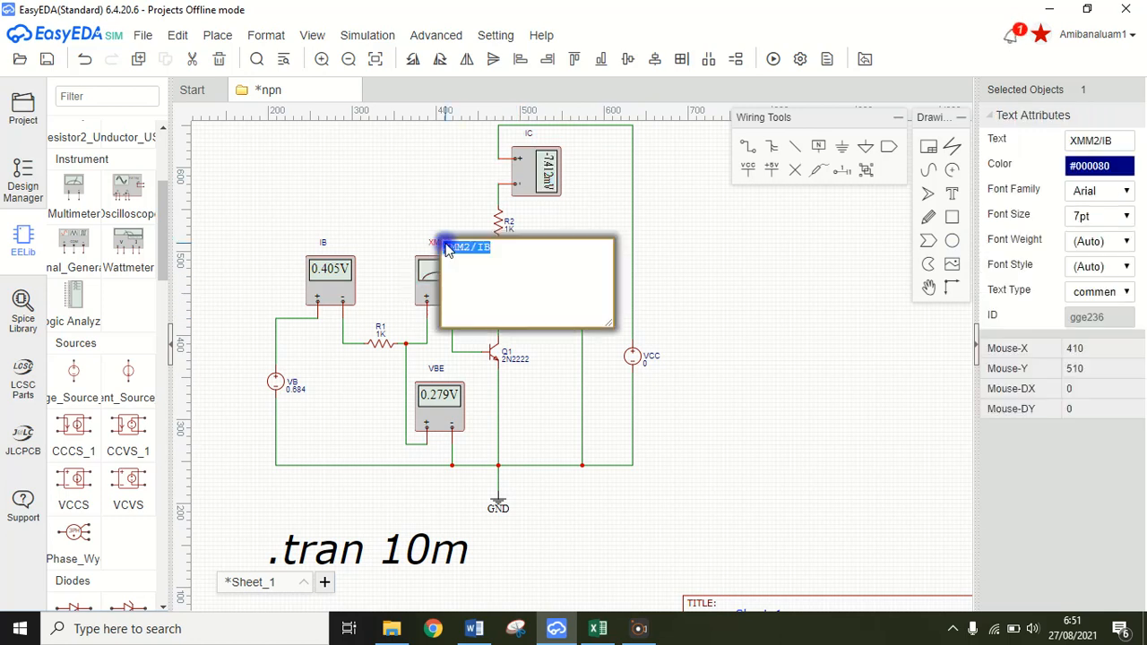
click(478, 247)
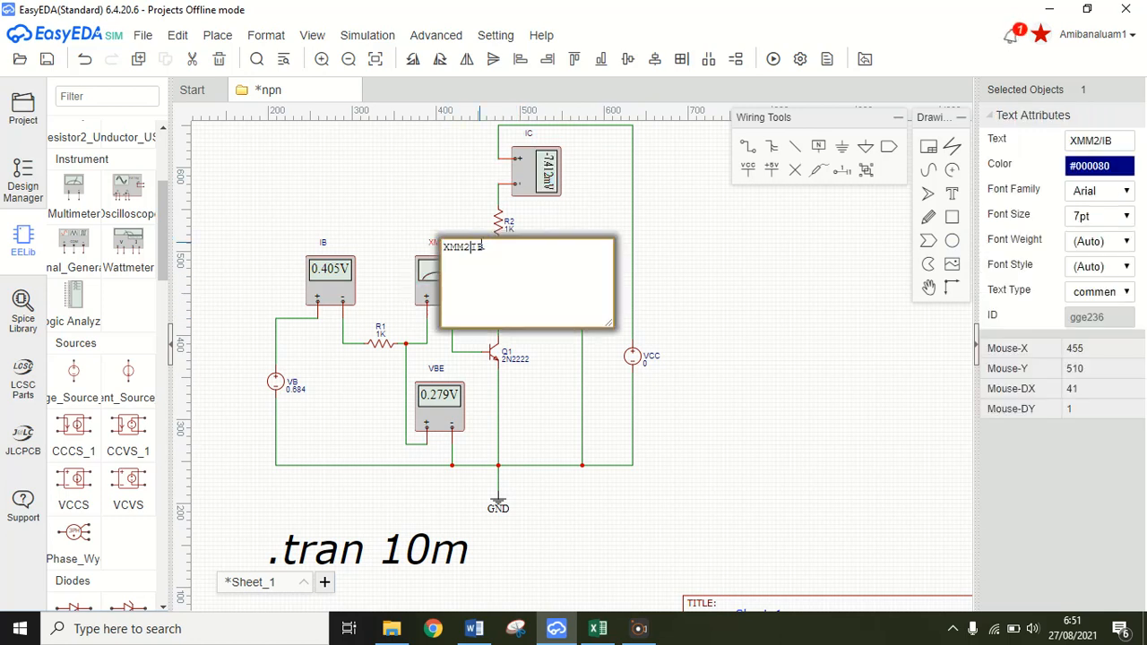
click(694, 264)
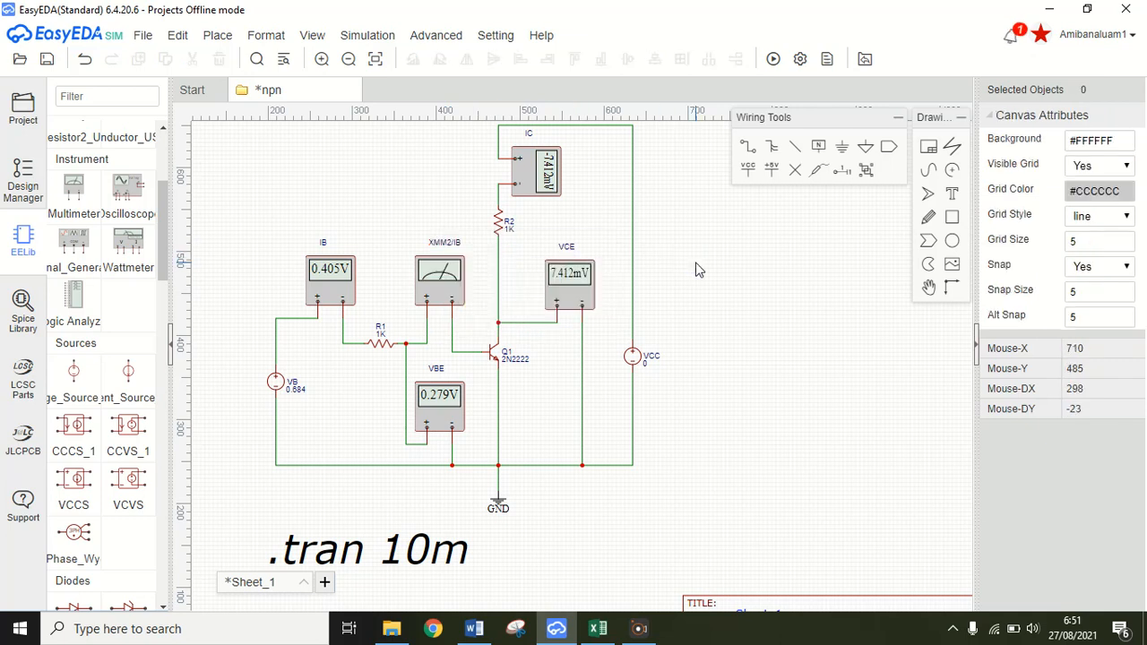
double_click(452, 245)
key(Right)
key(Left)
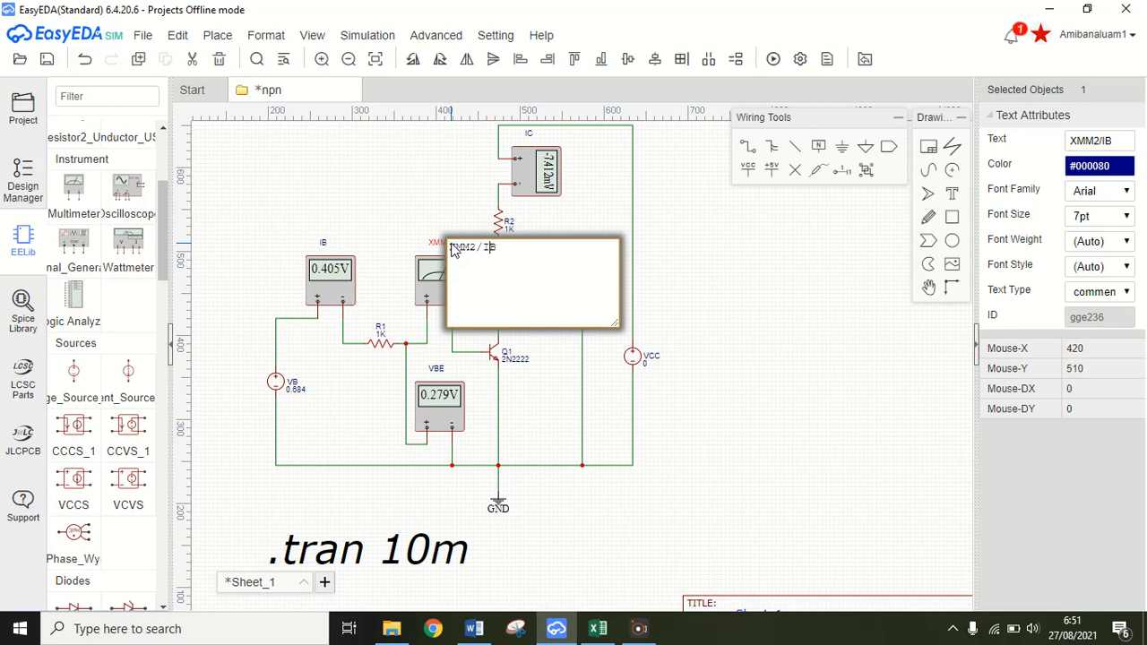
key(BackSpace)
text(/)
key(Return)
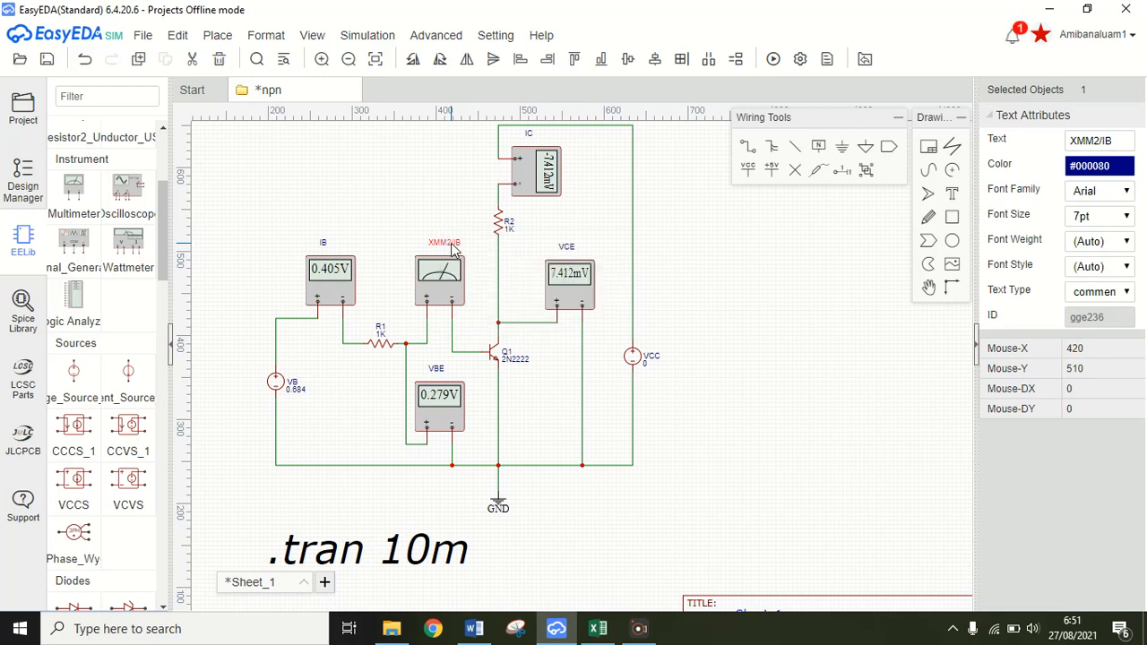
double_click(453, 246)
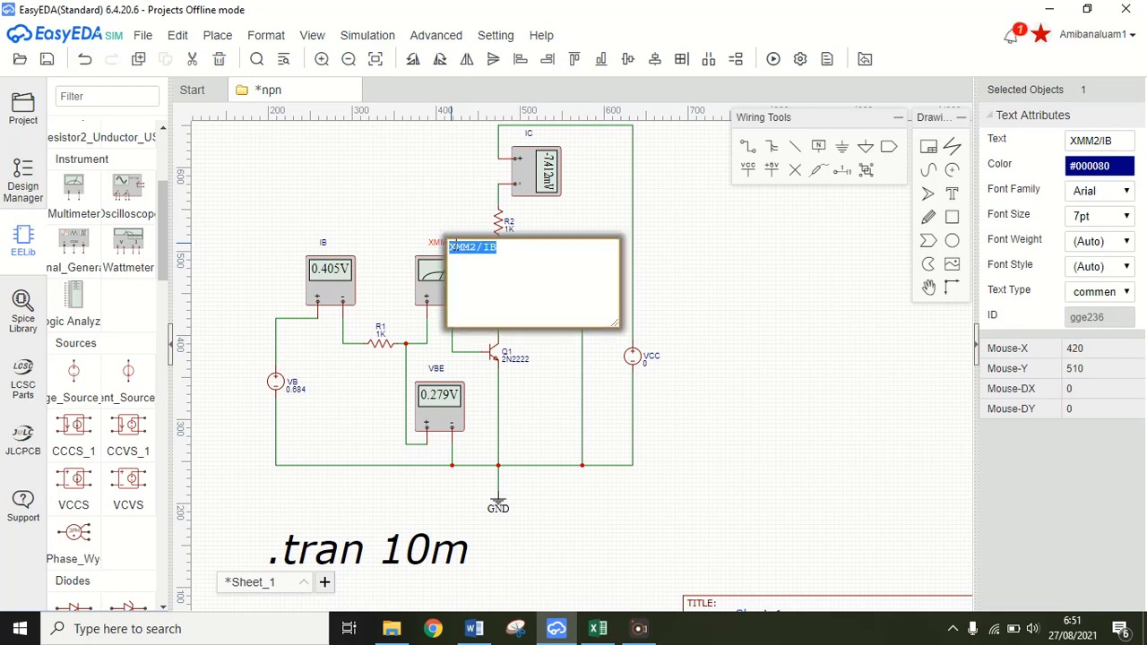
click(486, 253)
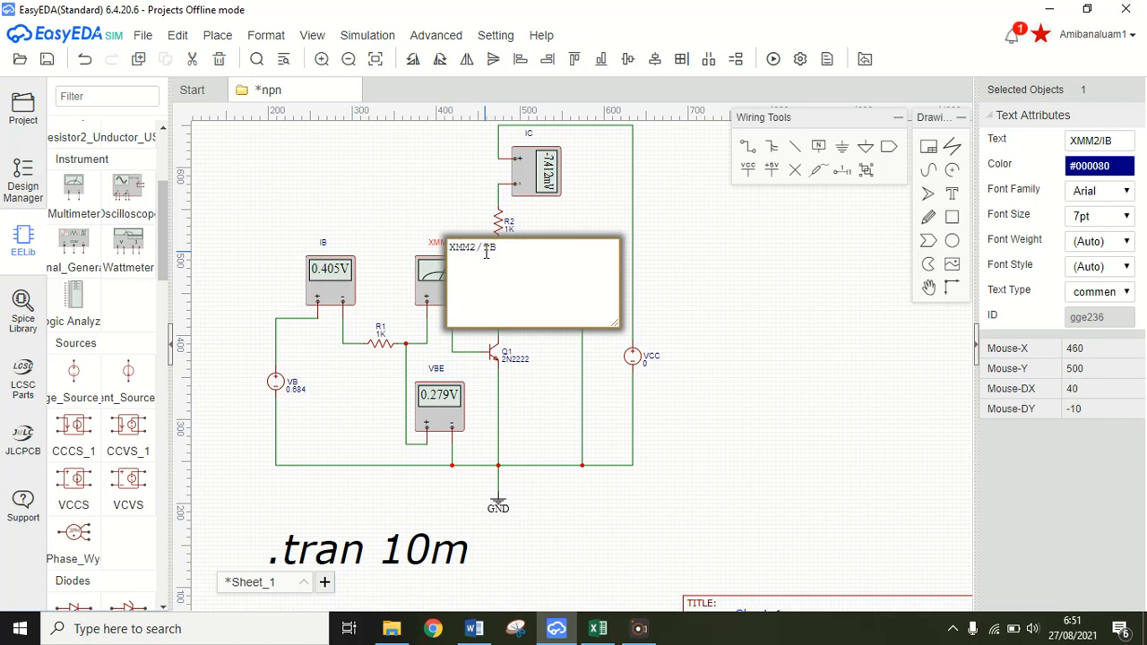
key(BackSpace)
key(Escape)
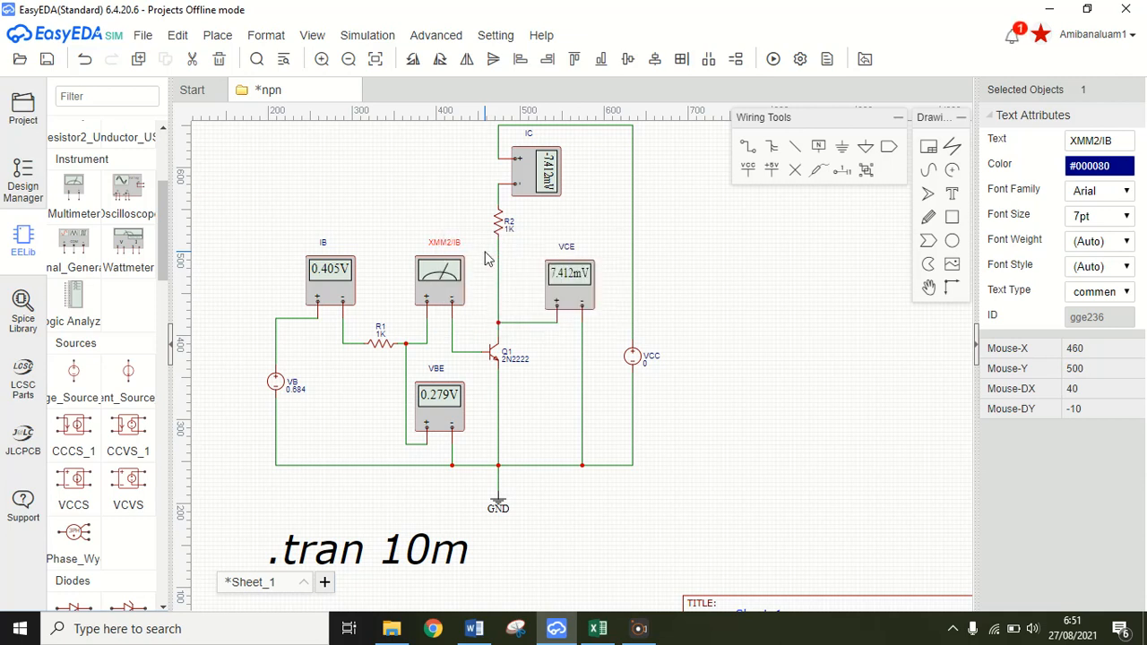
Change the prefix of the multimeter XMM2/IB to XMM2IB in its multimeter settings
click(442, 279)
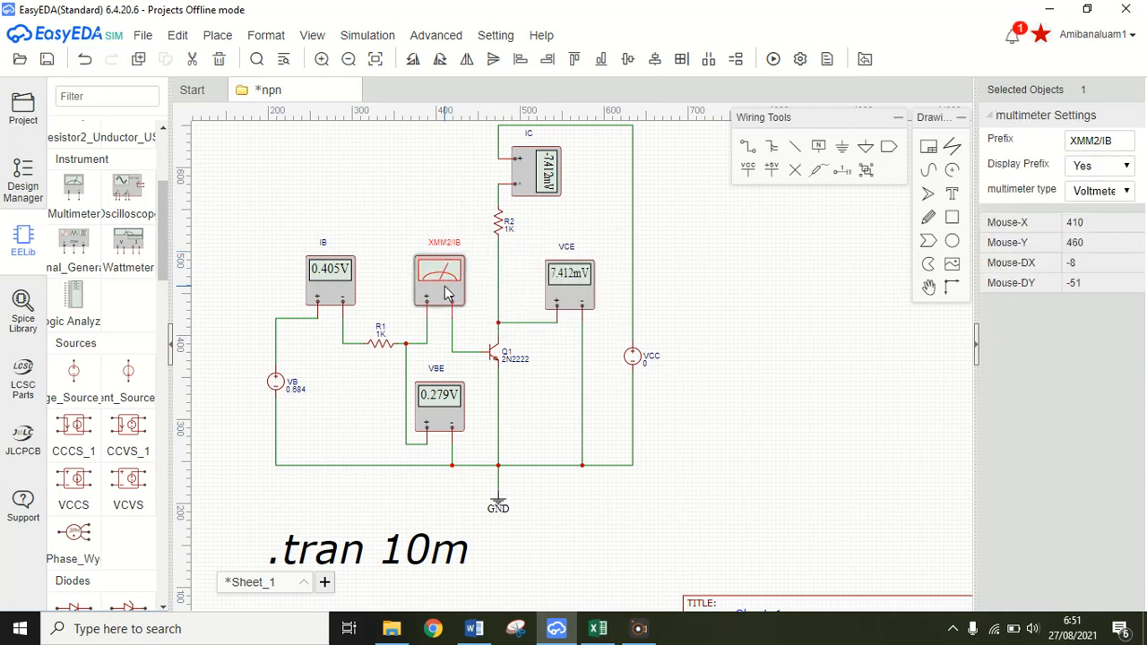
click(1108, 143)
click(1110, 146)
key(BackSpace)
key(Return)
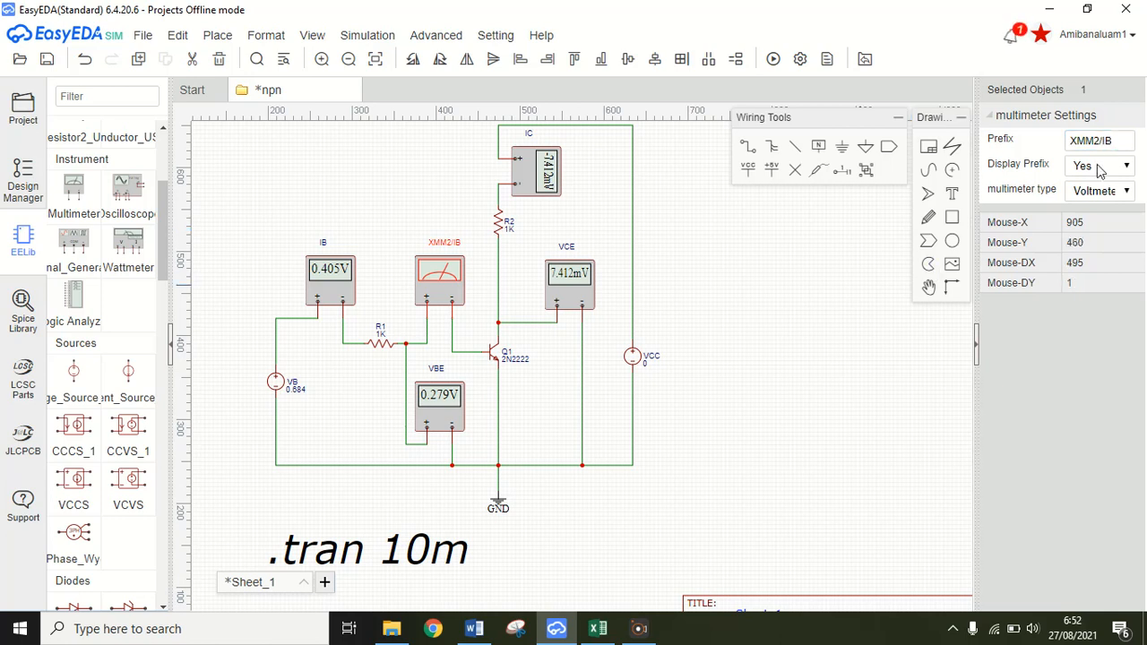
triple_click(1107, 141)
click(1112, 142)
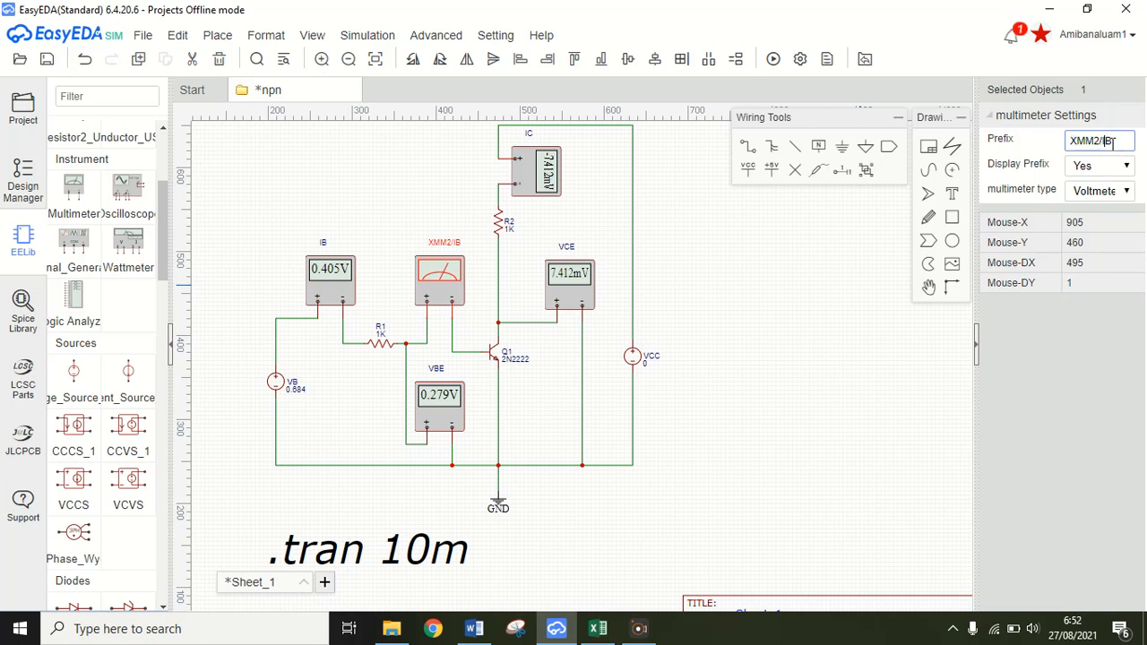
key(BackSpace)
click(807, 273)
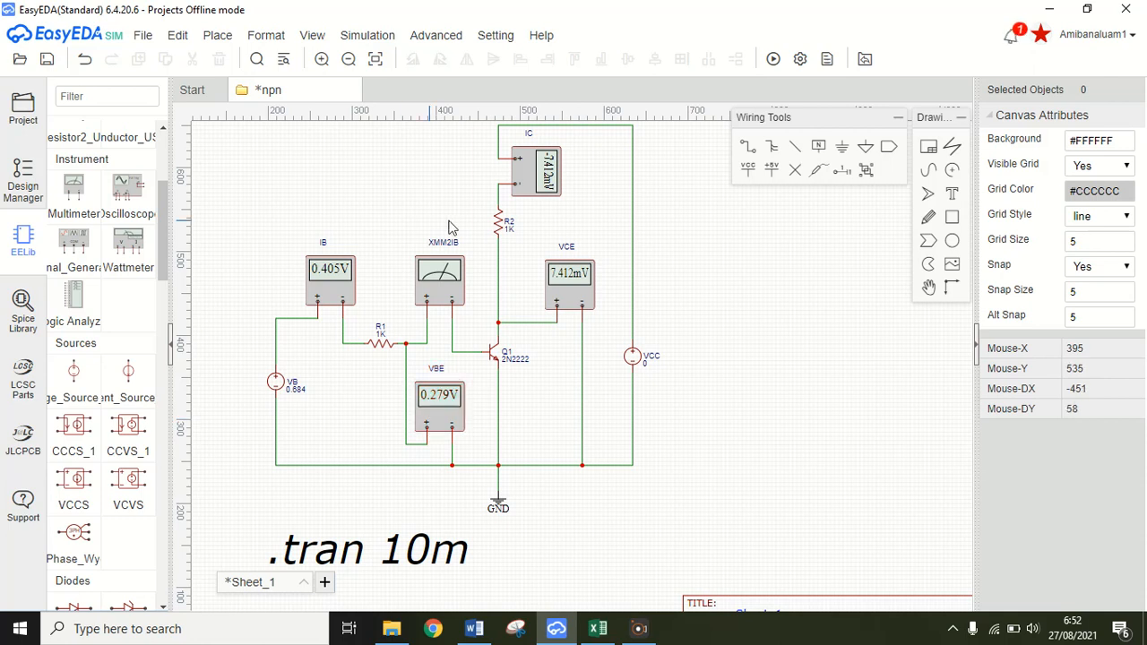
click(683, 278)
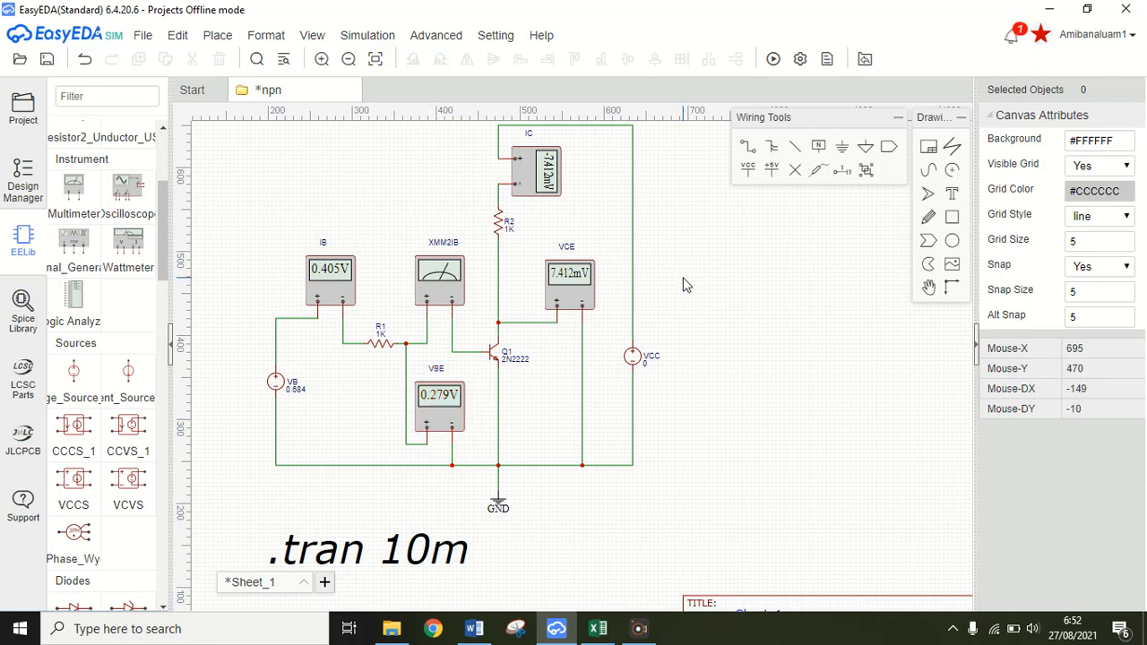
Run the simulation again and change the multimeter type of XMM2IB to Ammeter
click(774, 60)
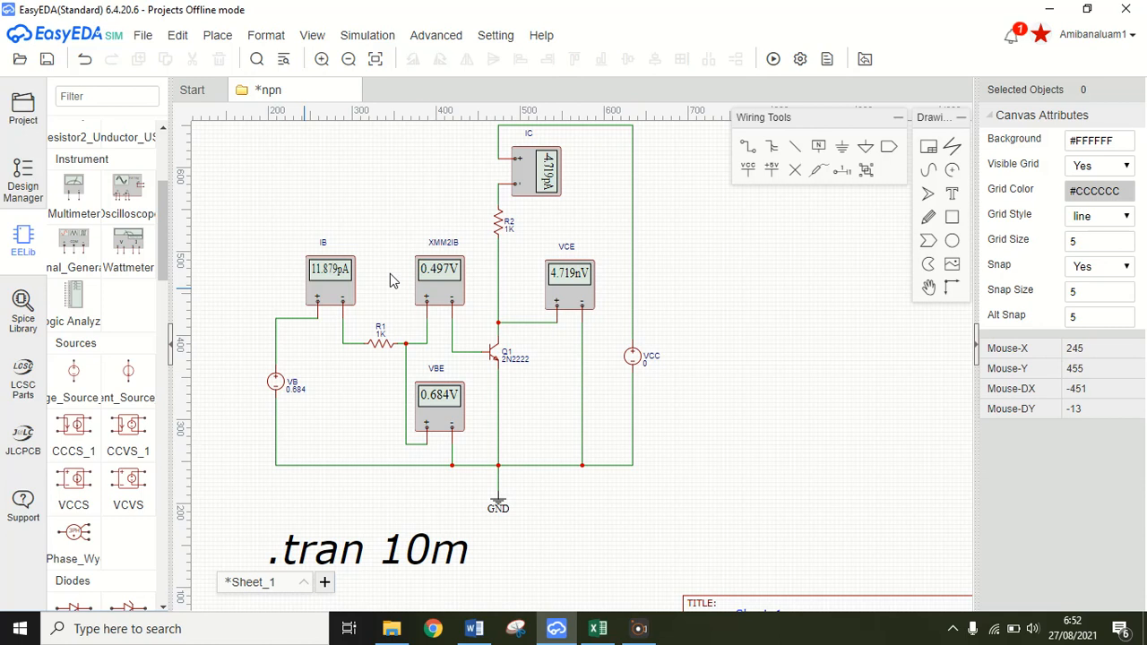
click(431, 277)
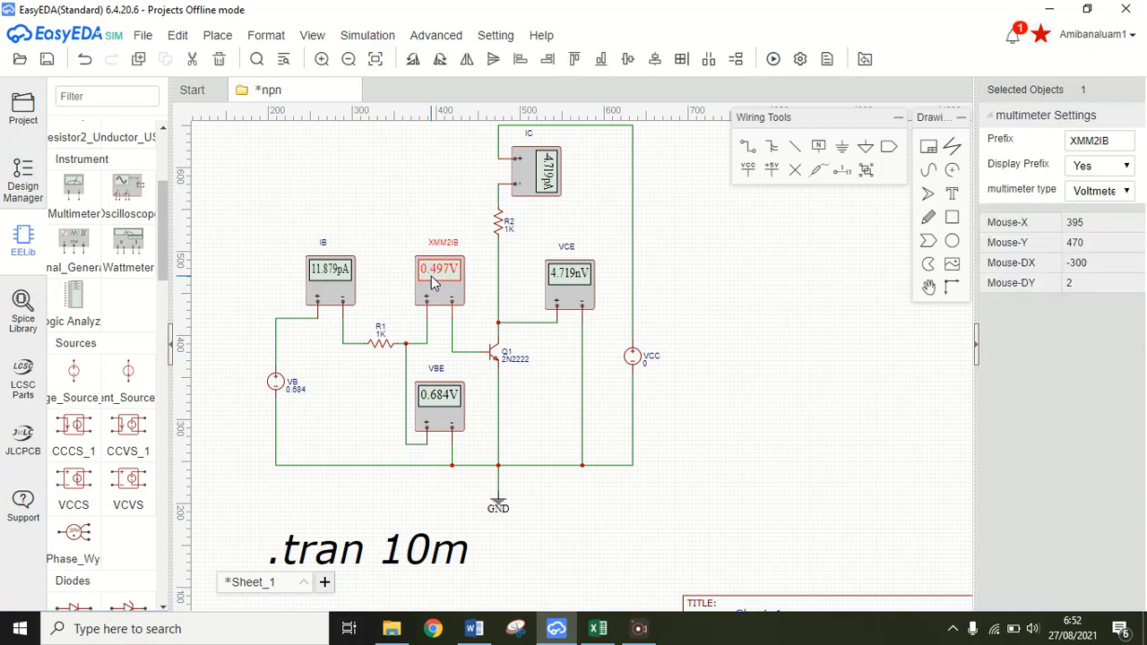
click(1101, 191)
click(1093, 222)
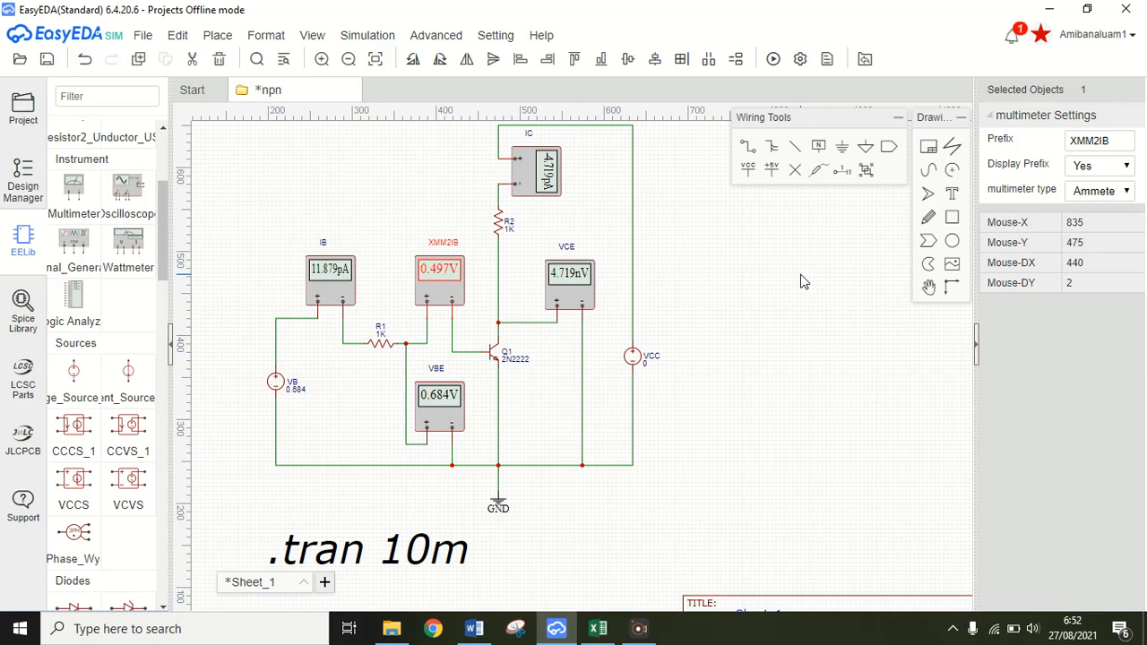
Run the simulation, then set resistor R2's value to 100 and rerun it
key(F8)
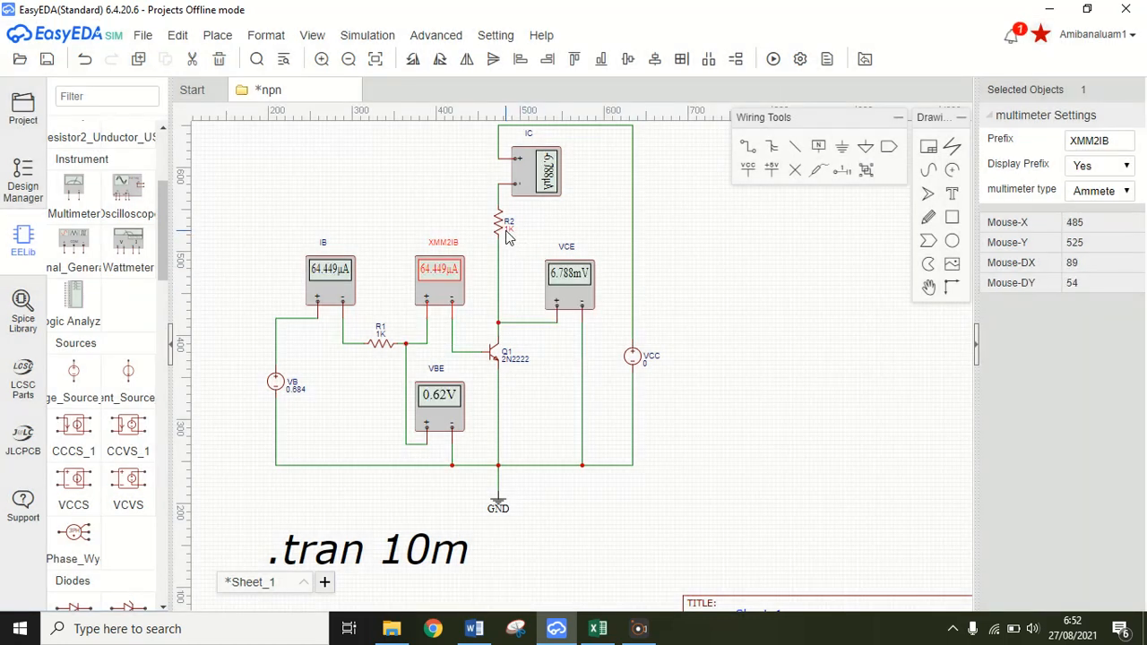
click(508, 231)
double_click(508, 232)
text(1.00)
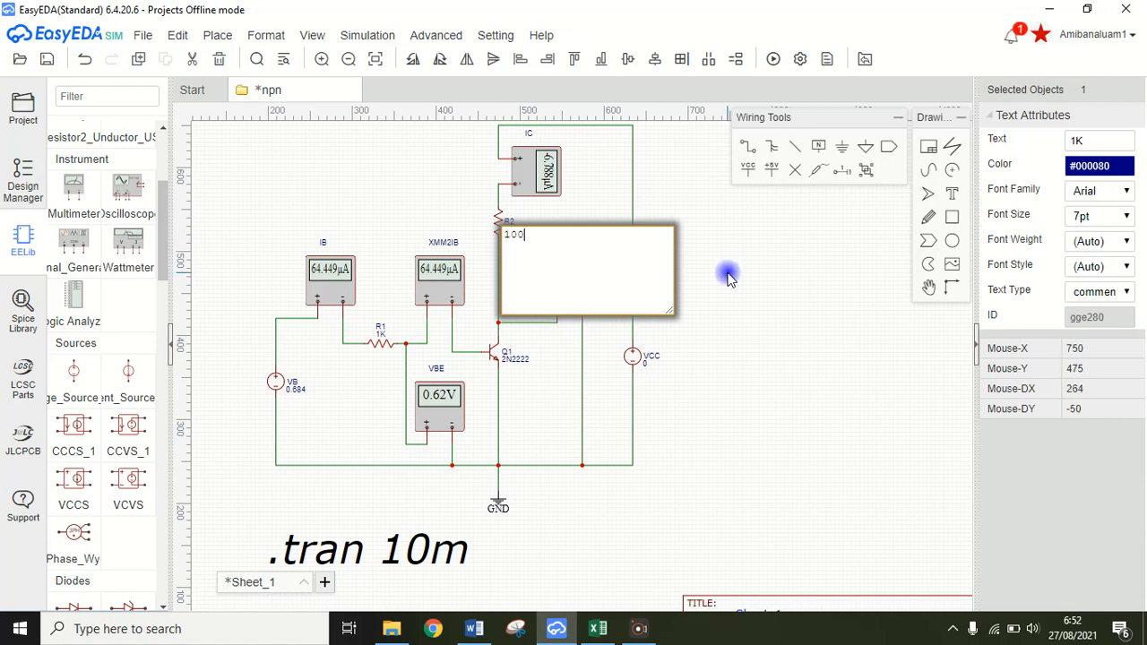
click(729, 279)
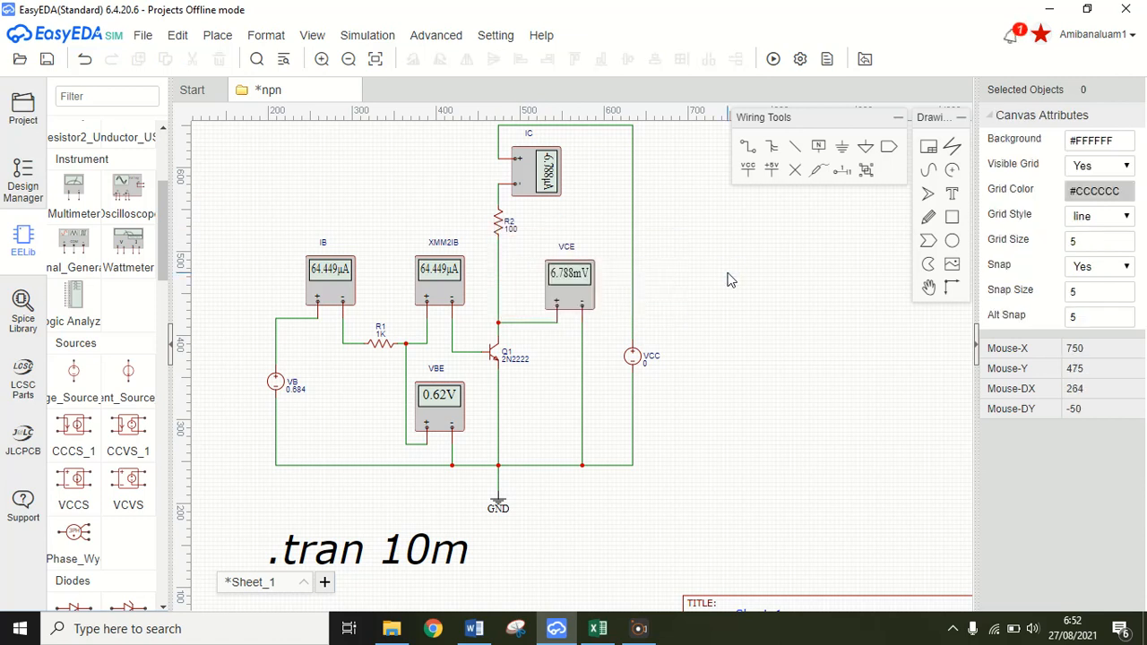
key(F8)
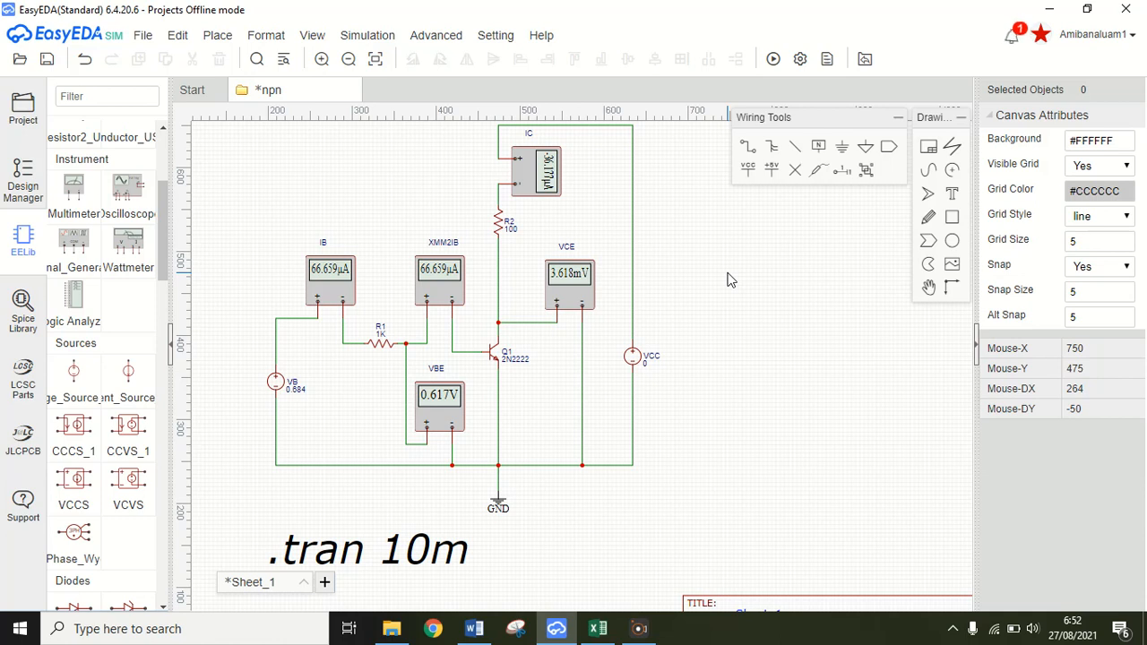
Check the EasyEDA circuit diagram in the Word module for its resistor labels, source values and multimeter readings
click(480, 629)
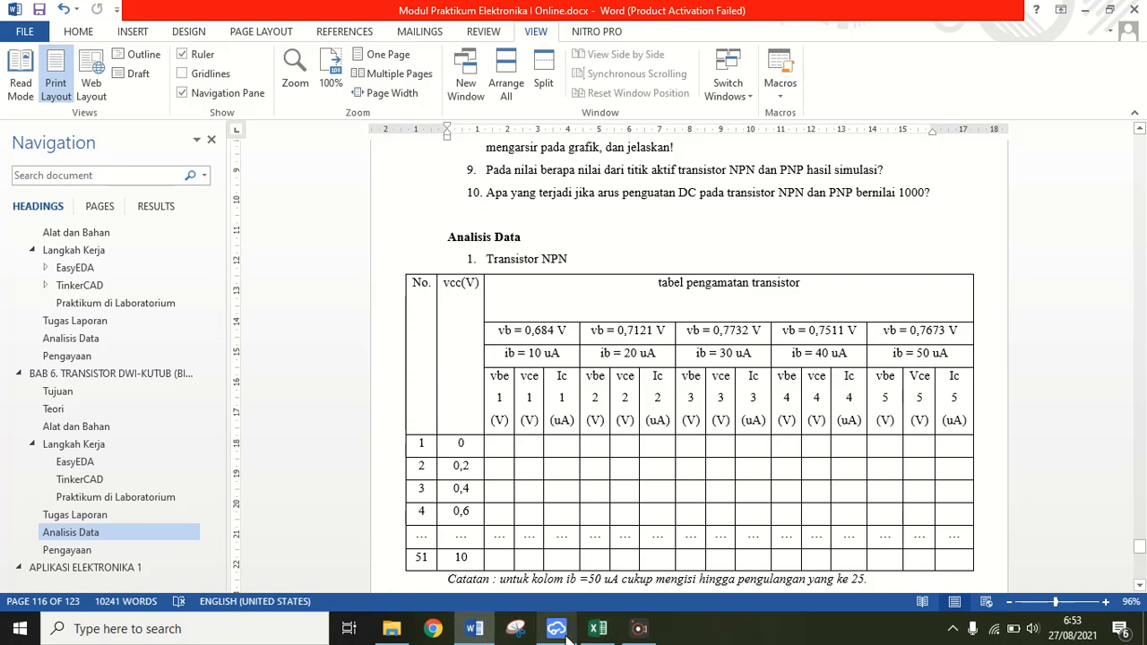
mouse_move(567, 635)
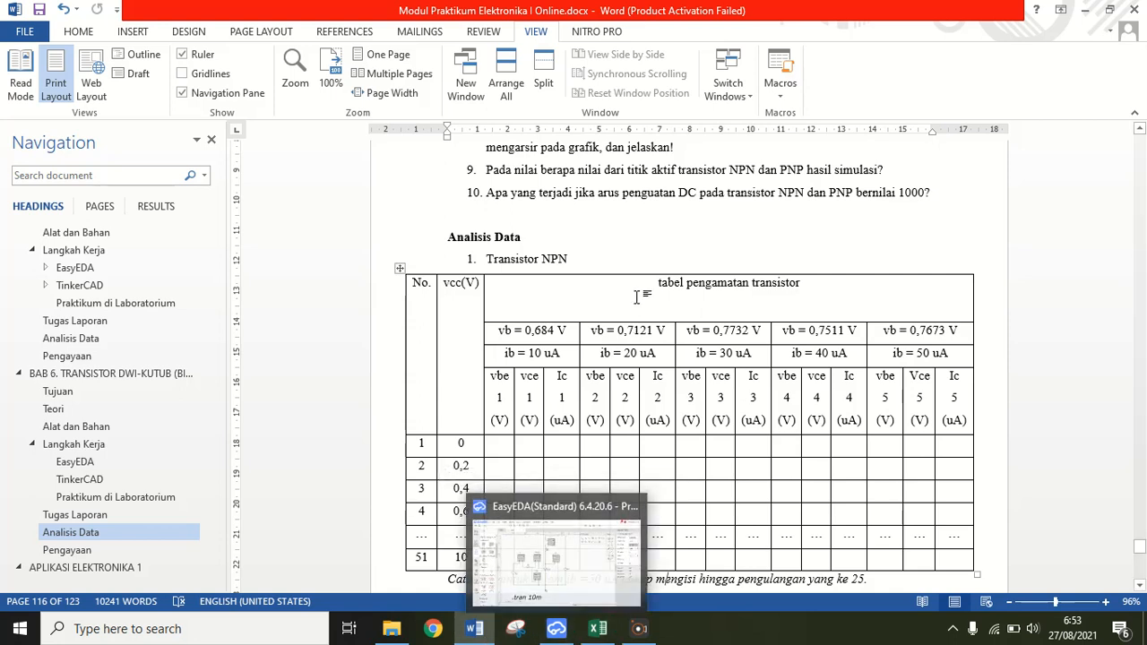
scroll(670, 227, up, 10)
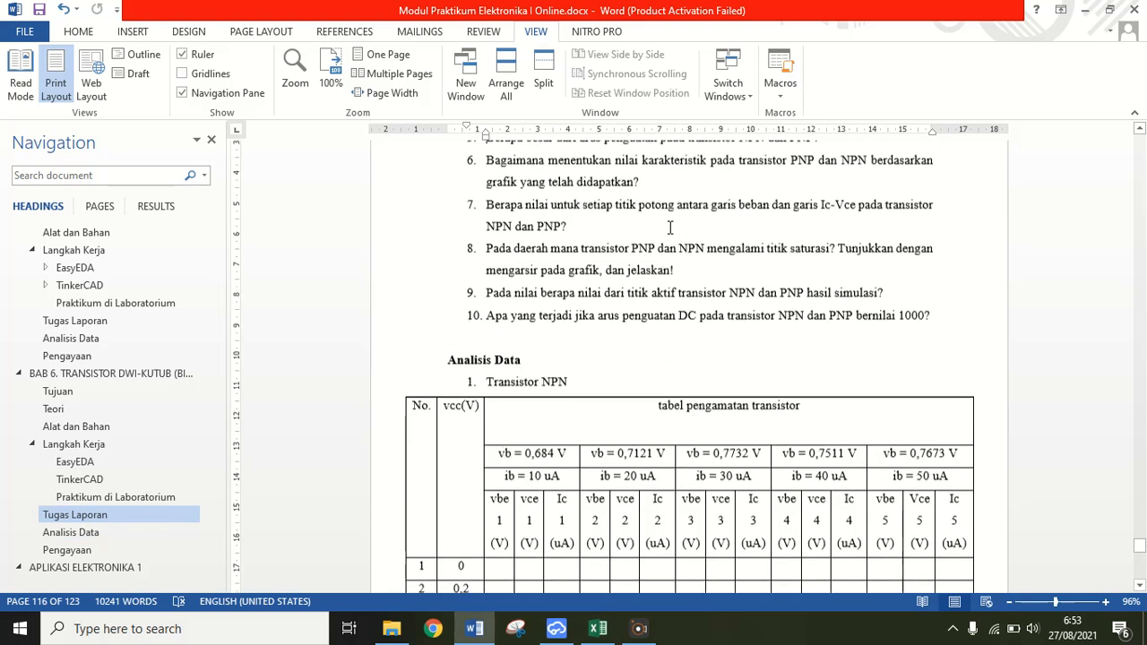
scroll(670, 228, up, 15)
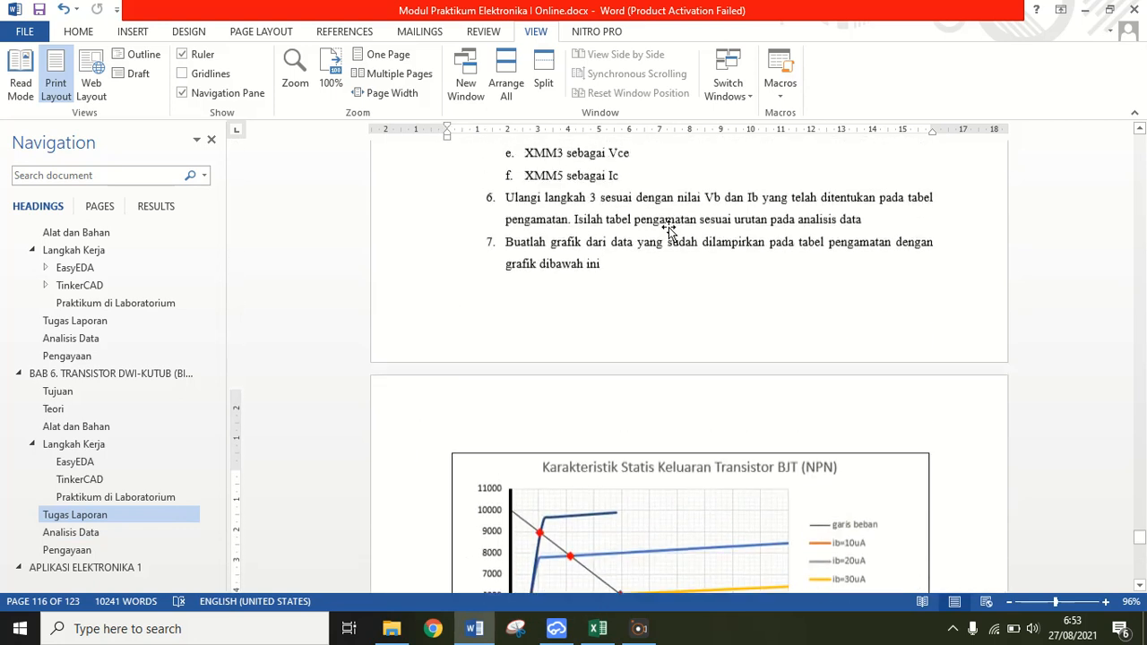
scroll(670, 228, up, 15)
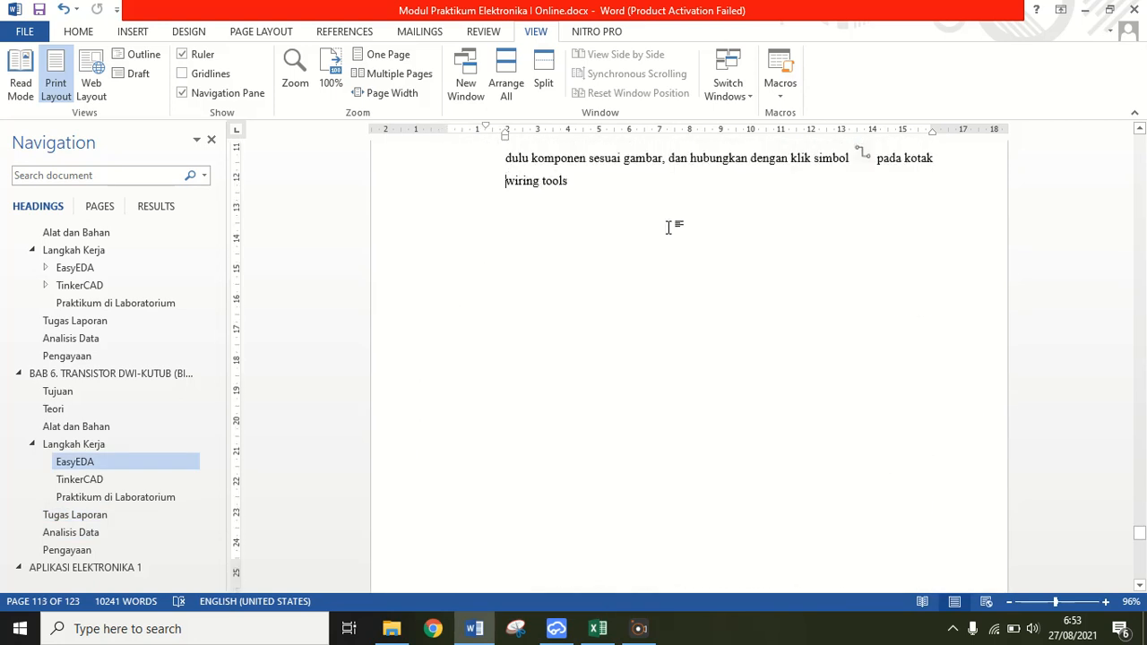
scroll(669, 230, down, 1)
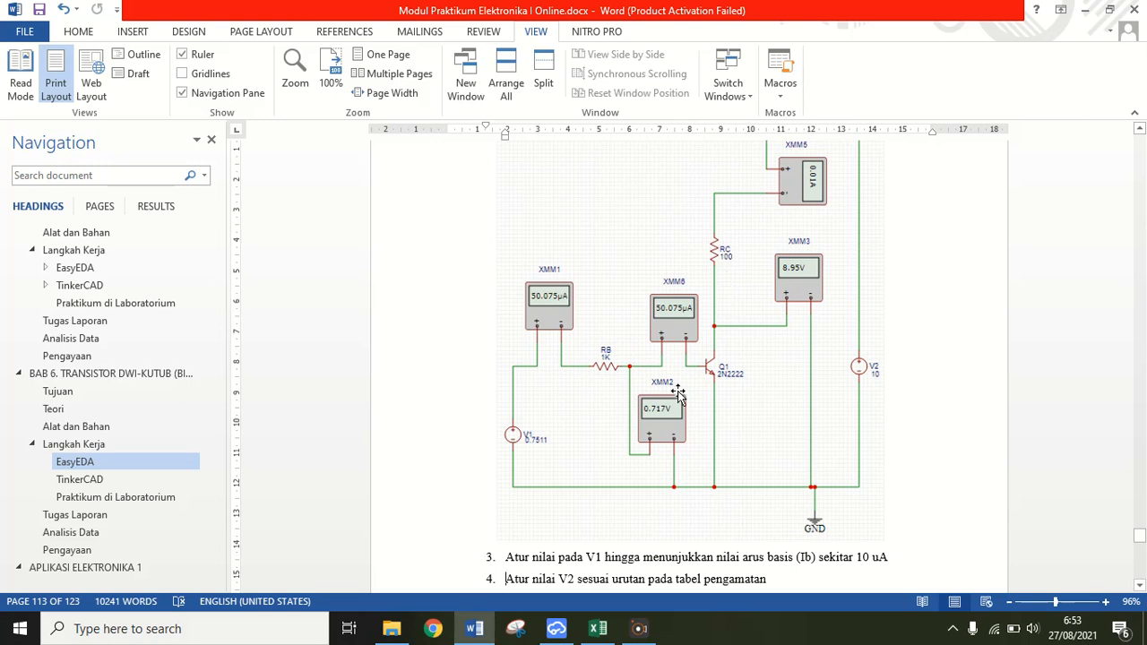
Back in EasyEDA, rename resistor R1 to RB and resistor R2 to RC
click(556, 628)
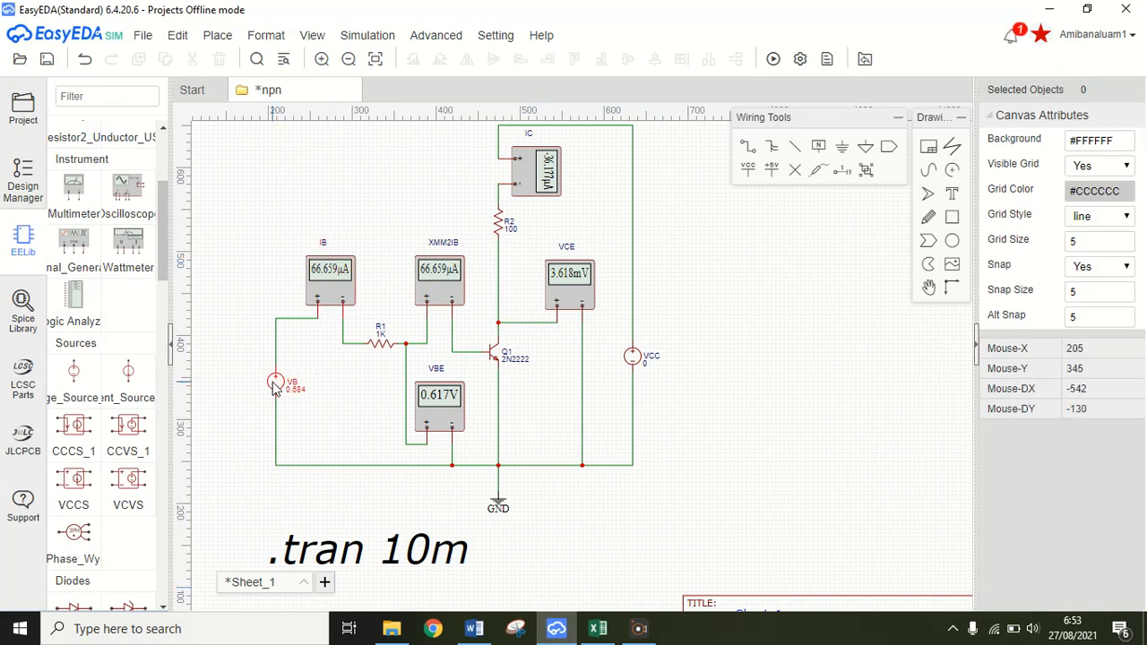
click(377, 332)
double_click(377, 331)
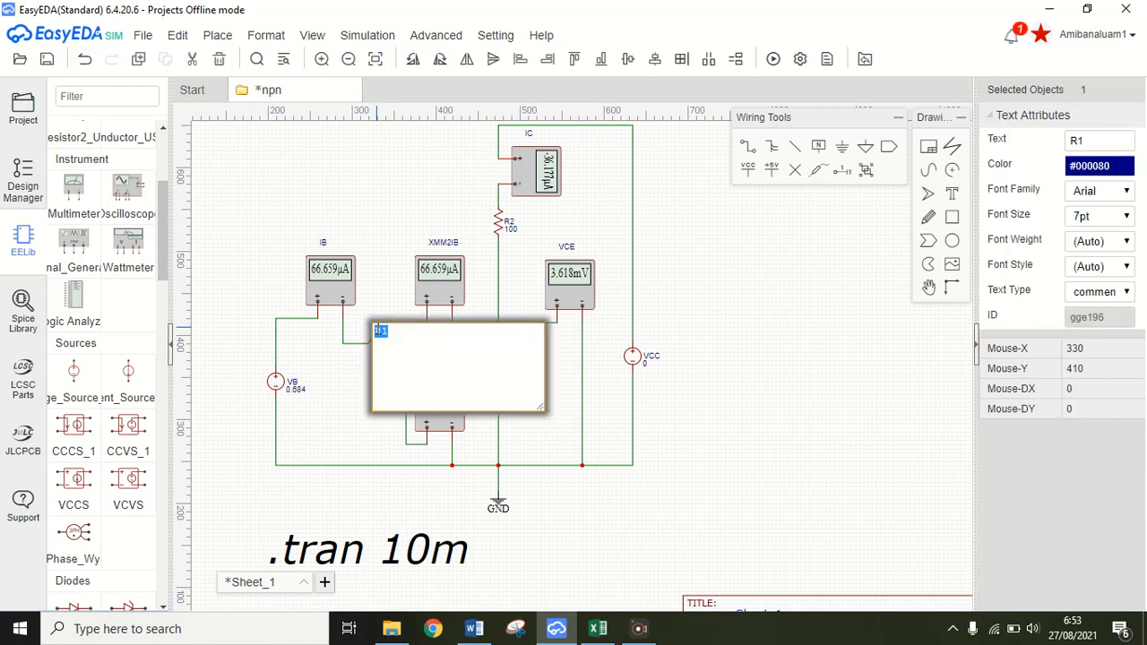
text(R)
key(Return)
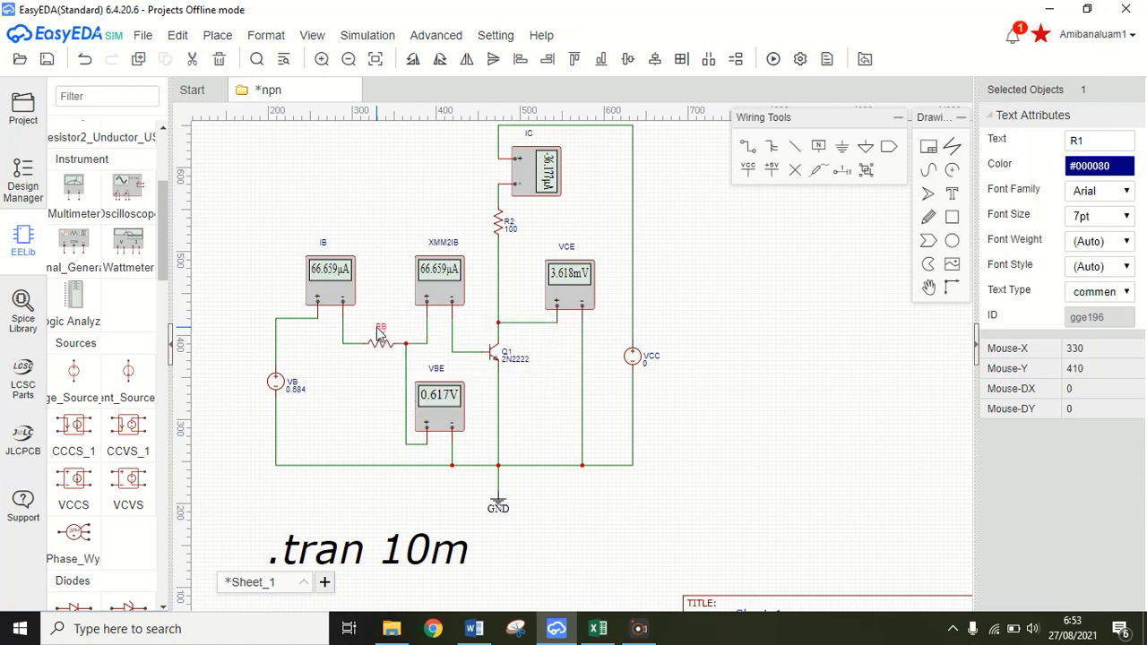
double_click(508, 223)
text(RC)
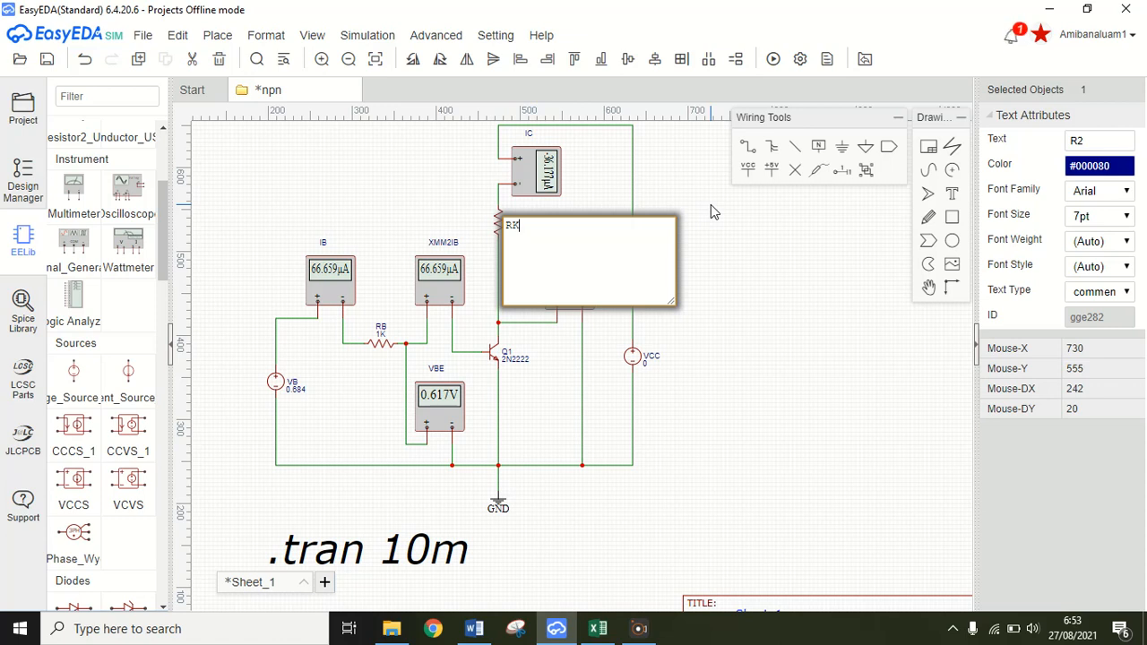
key(BackSpace)
text(C)
click(711, 204)
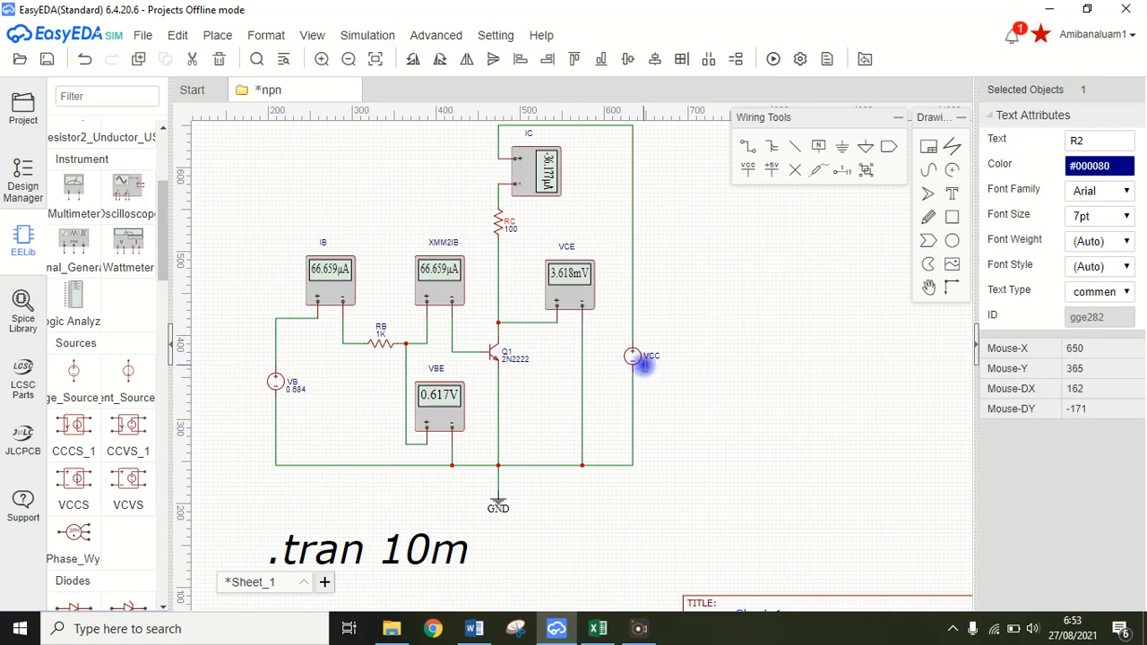
Set the VCC source's value to 10 and run the simulation
double_click(644, 364)
text(10)
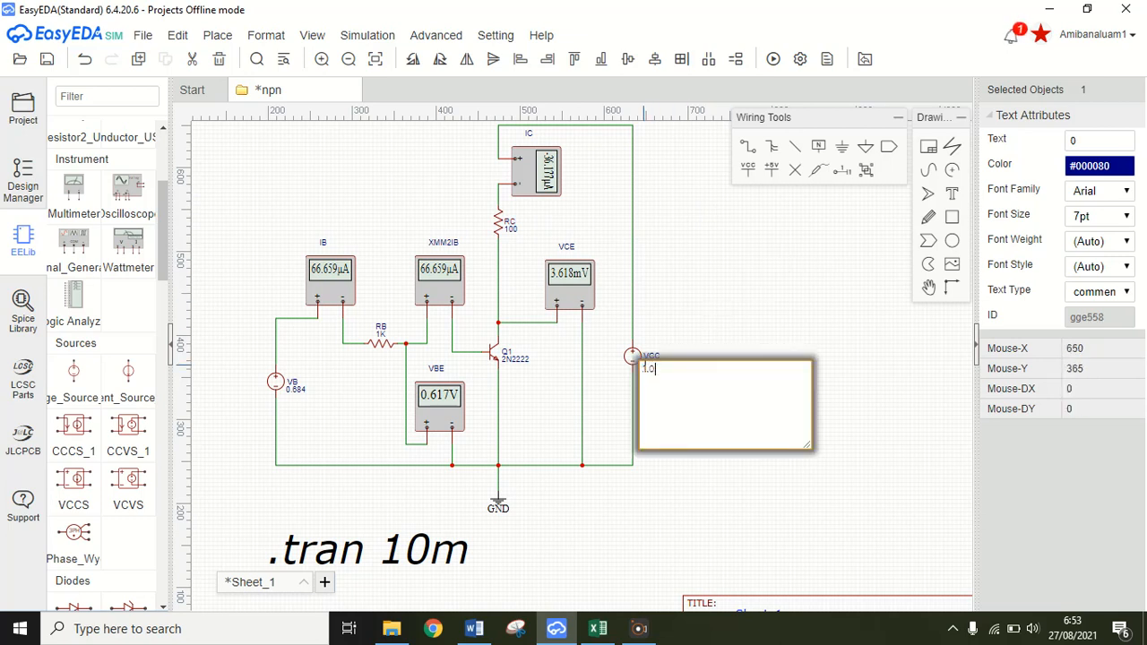
key(Return)
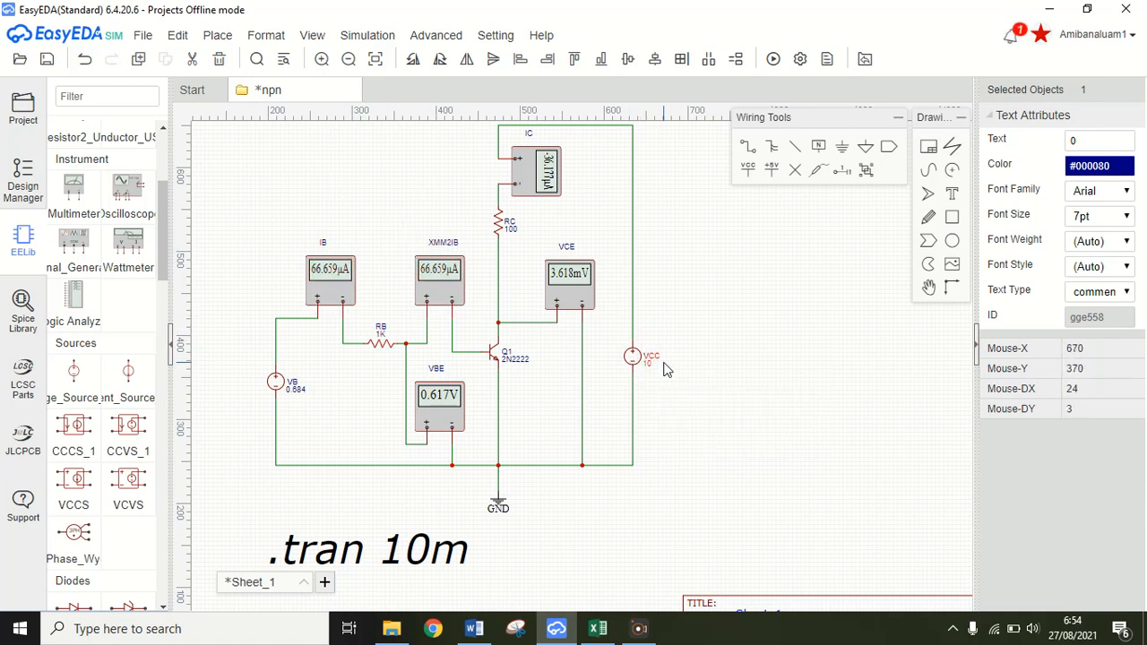
click(777, 60)
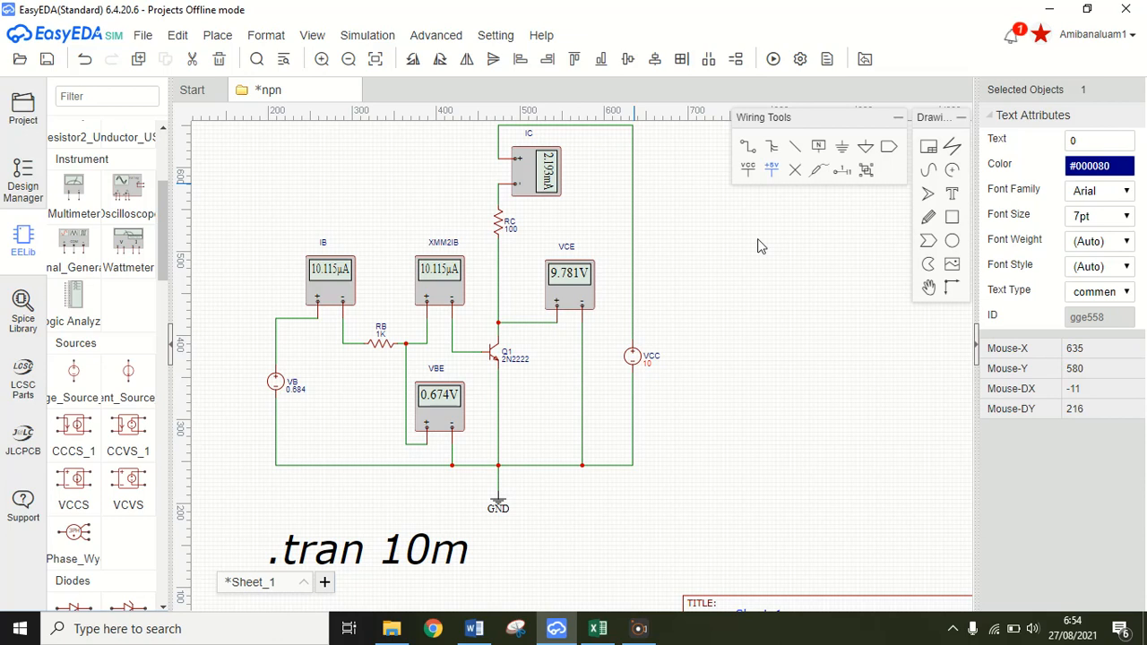
Set the VCC source's value to 0 and rerun the simulation
double_click(649, 373)
key(Escape)
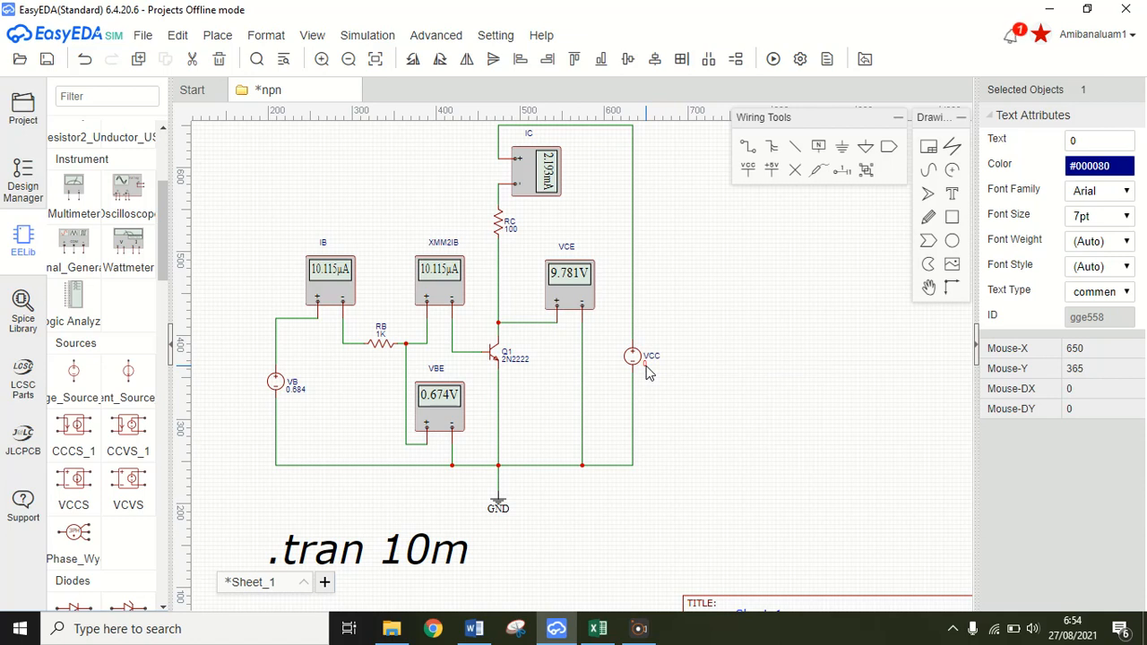
key(ctrl+r)
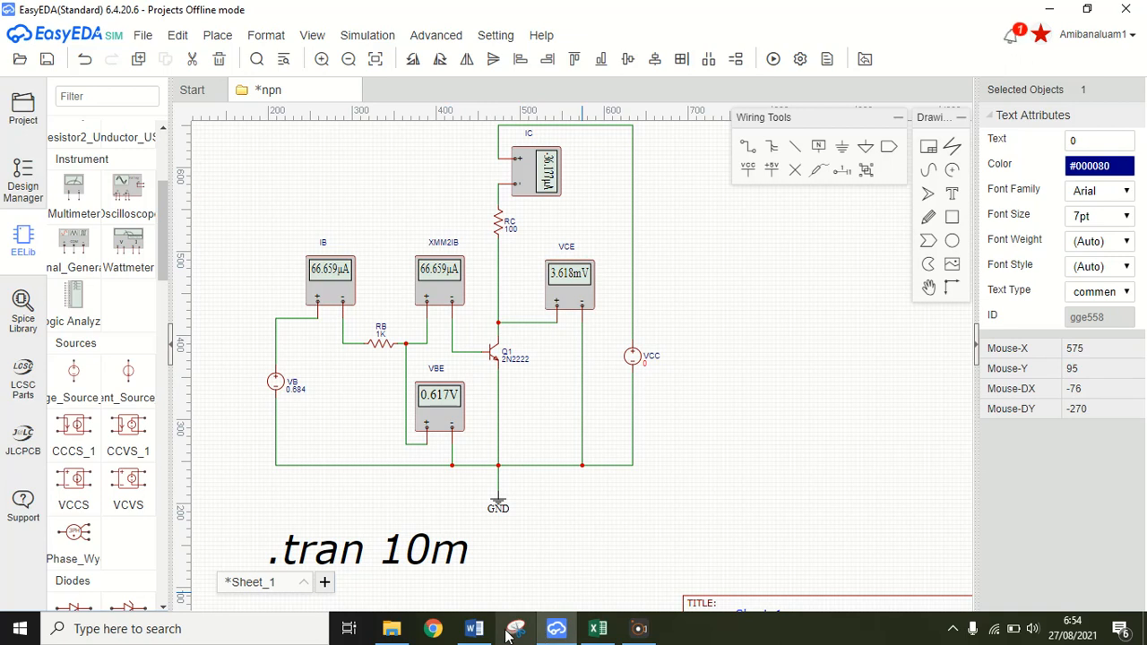
In the Word module's Analisis Data section, enter 0,003618 as vce 1 in row 1 of the NPN observation table
mouse_move(482, 631)
mouse_move(599, 633)
click(474, 630)
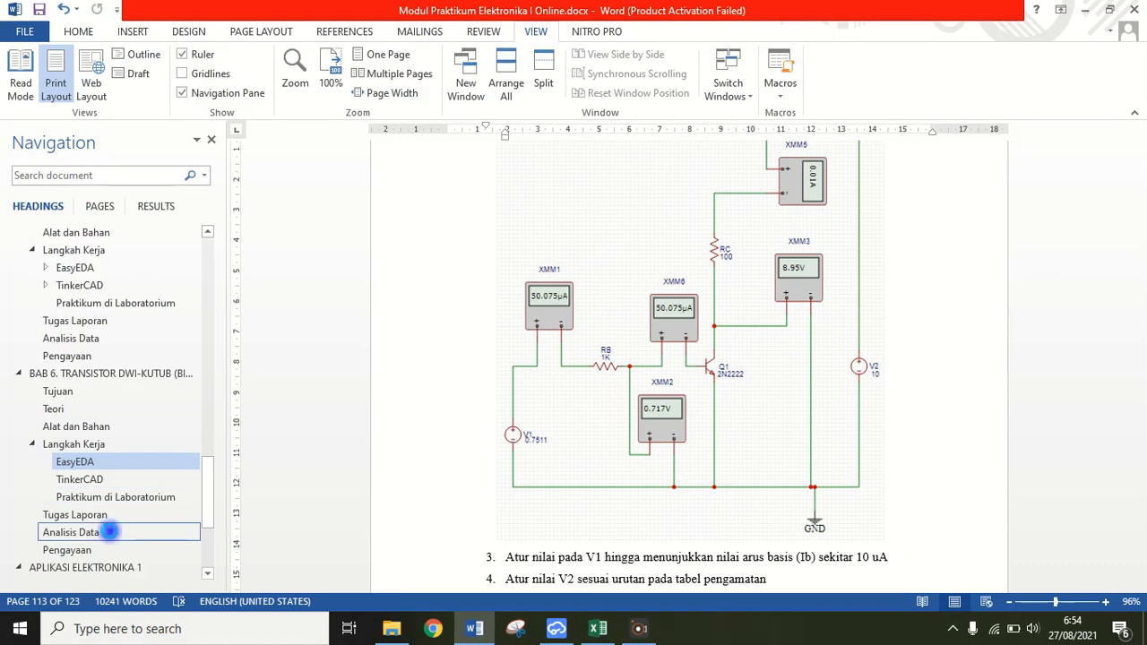
click(107, 530)
click(502, 357)
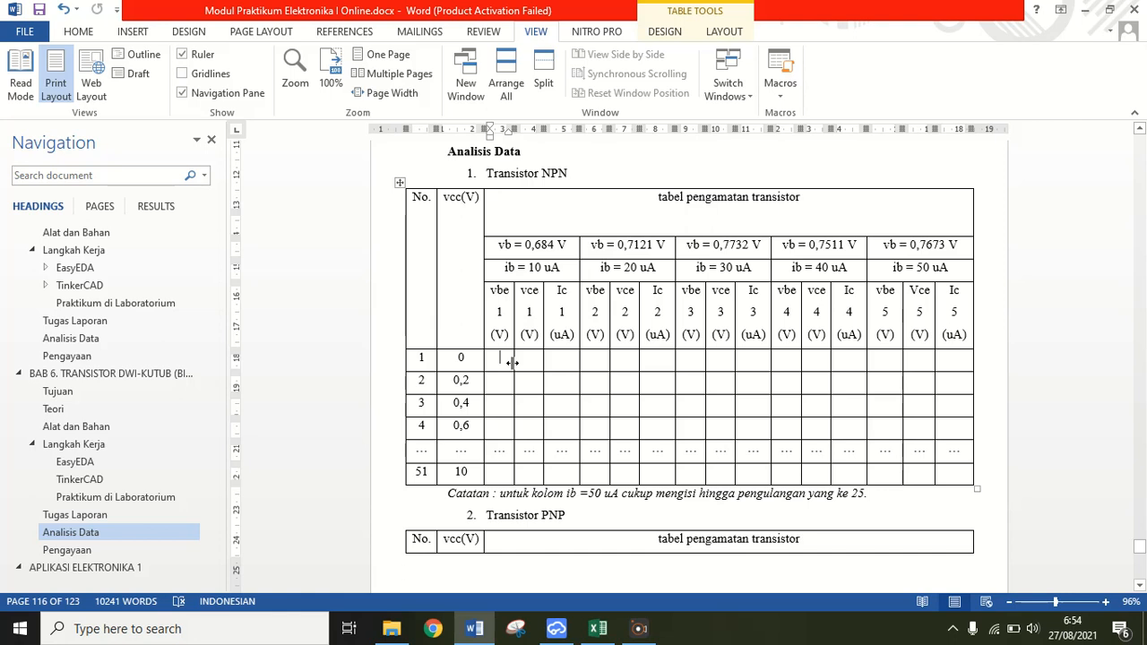
key(Tab)
text(0,)
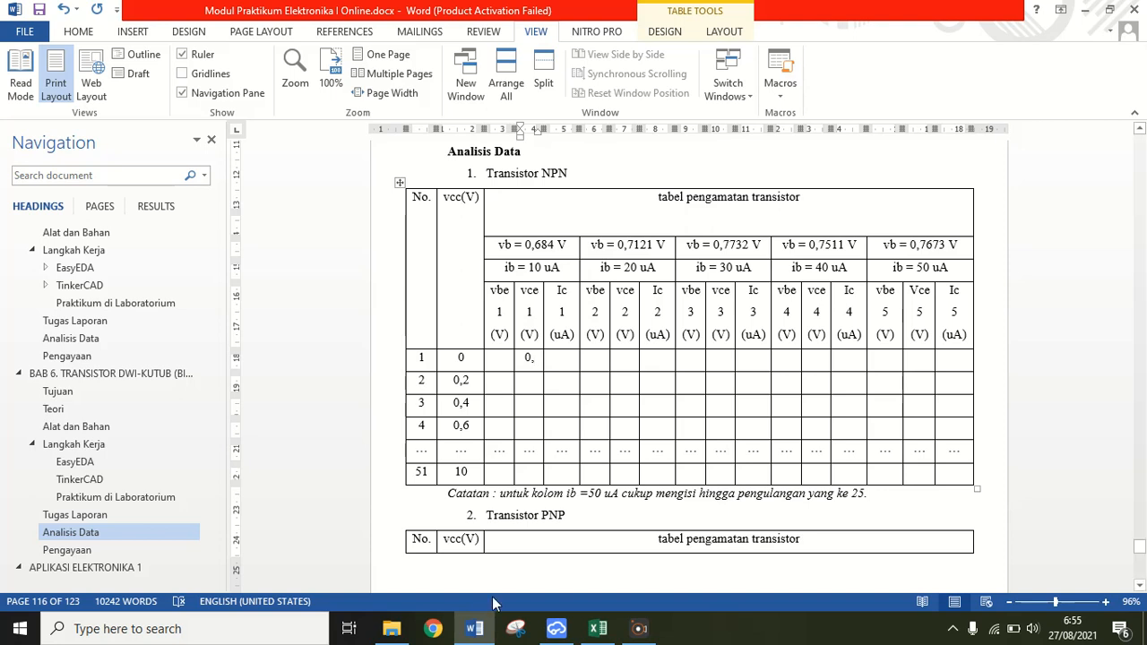
mouse_move(564, 620)
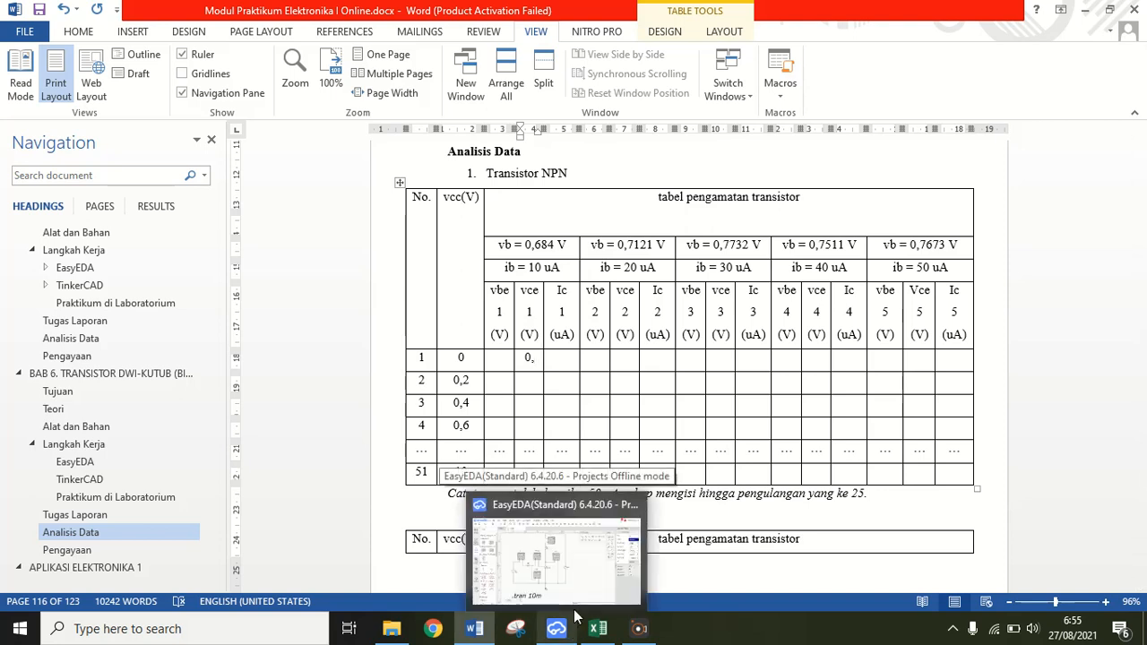
mouse_move(583, 594)
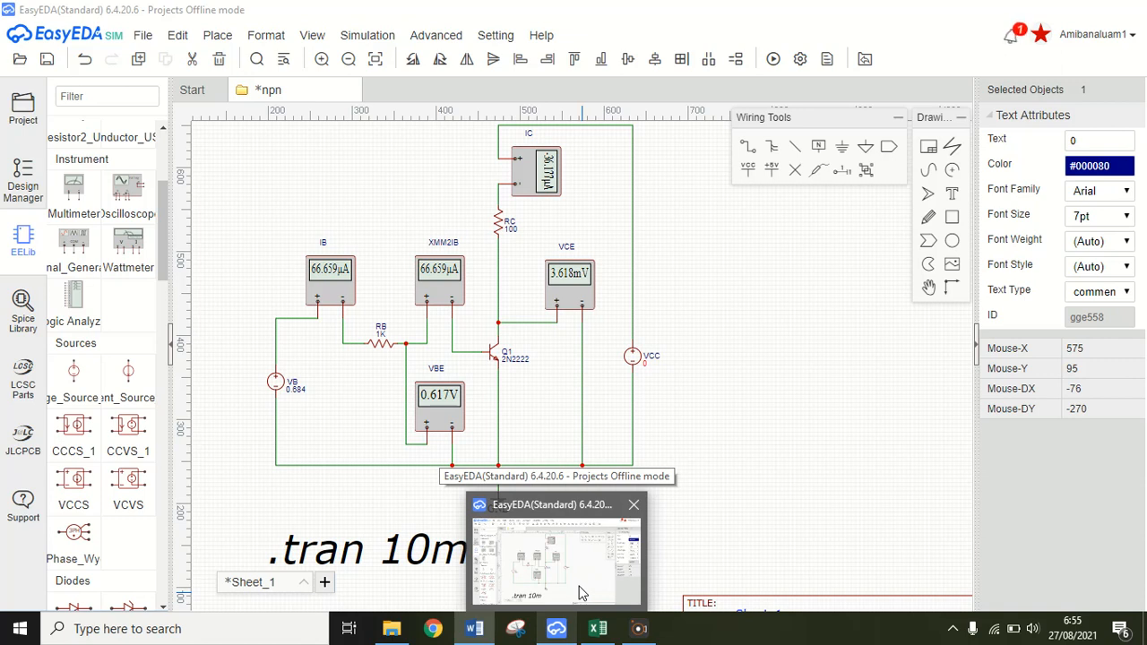
text(0)
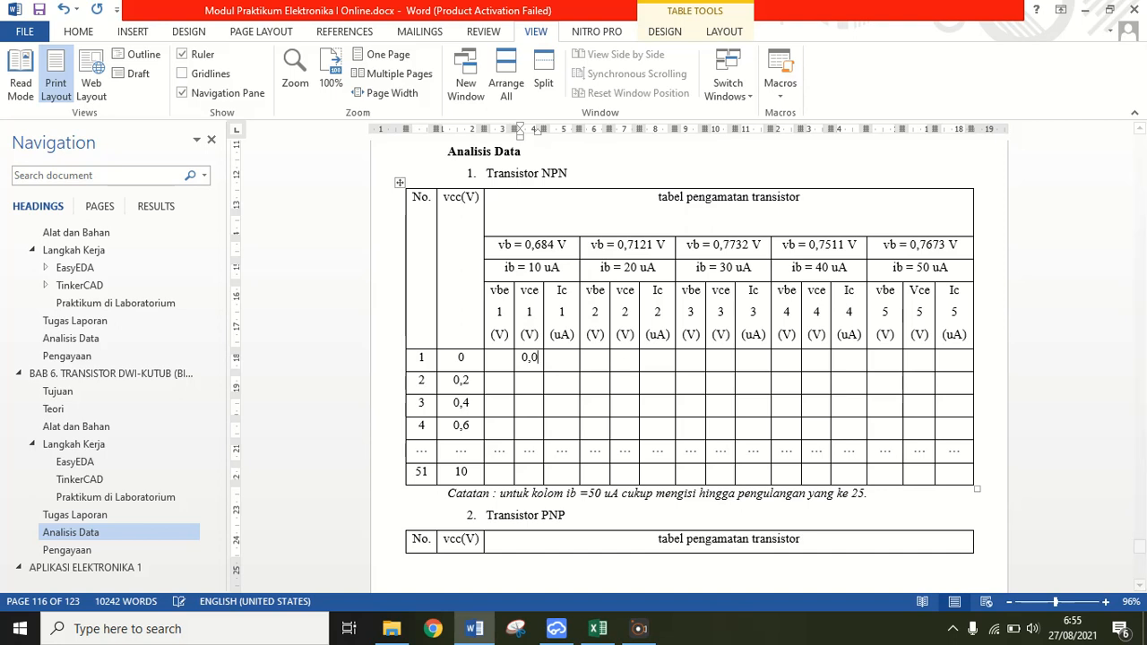
text(03618)
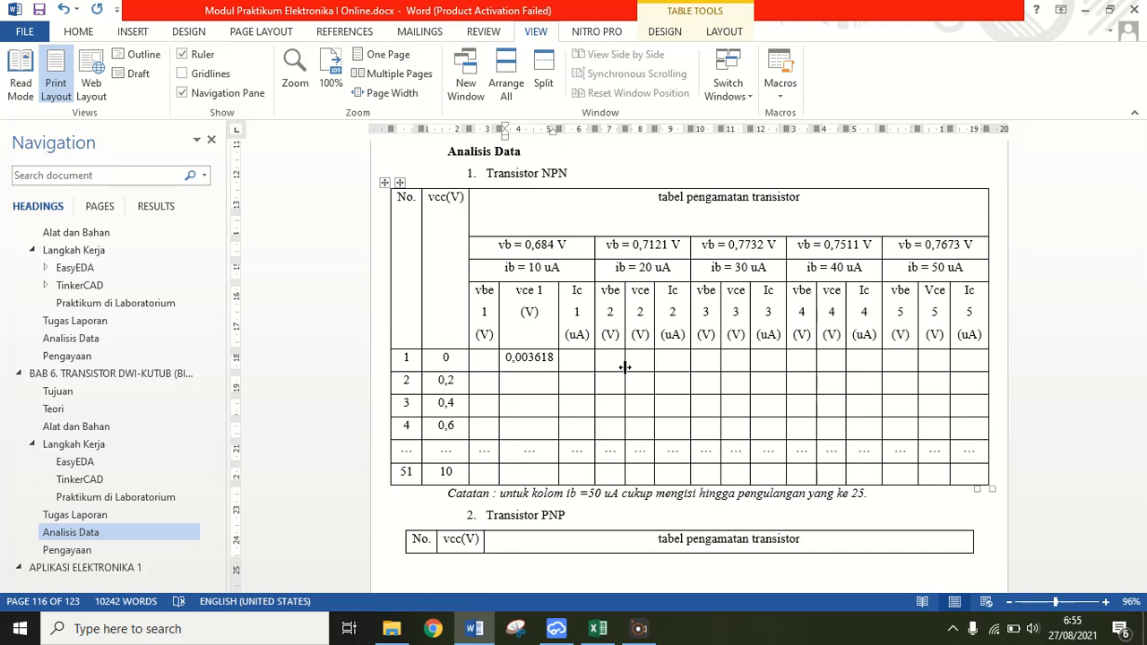
key(ctrl+z)
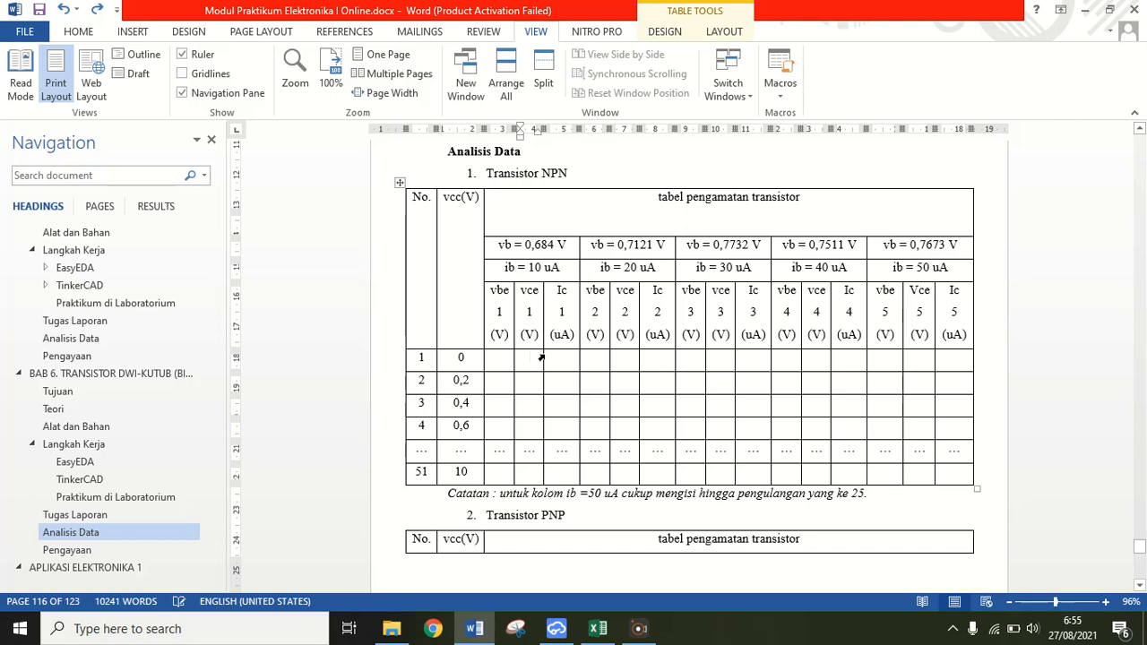
text(0,003618)
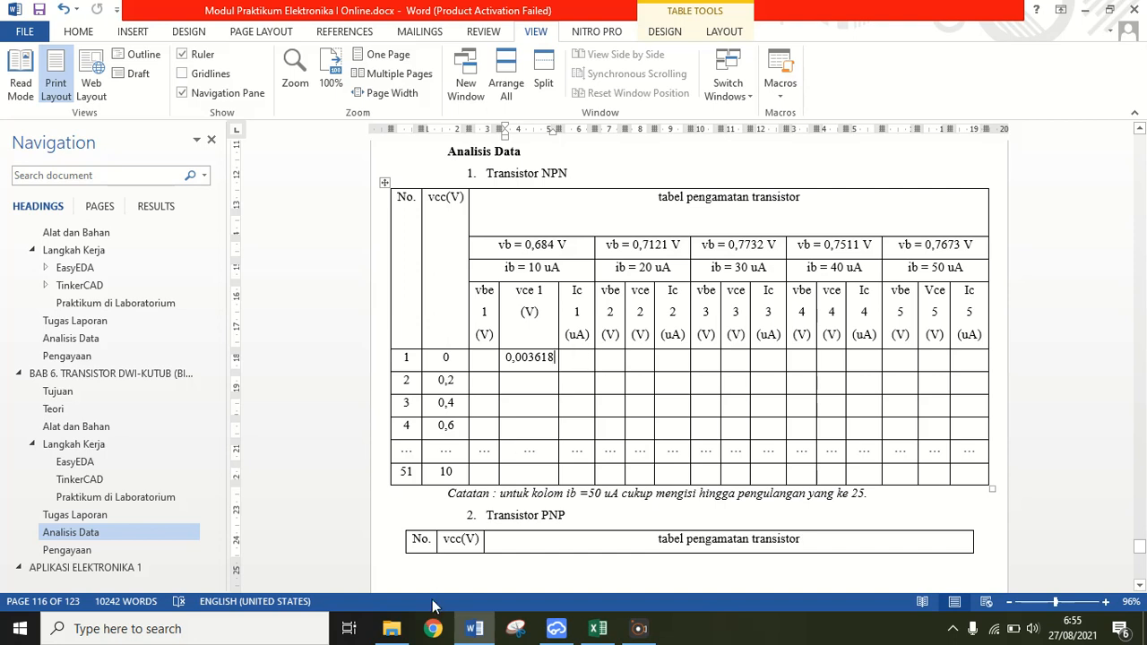
Check the IC multimeter in EasyEDA and enter -36,177 as Ic 1 in row 1 of Word's NPN observation table
click(561, 631)
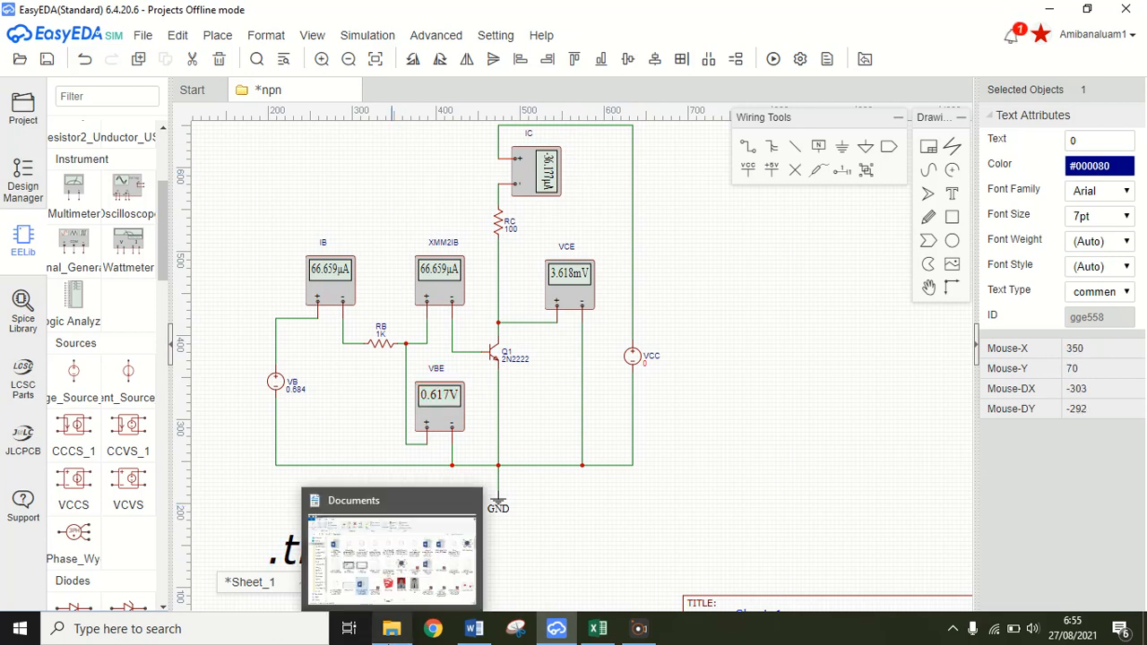
mouse_move(481, 635)
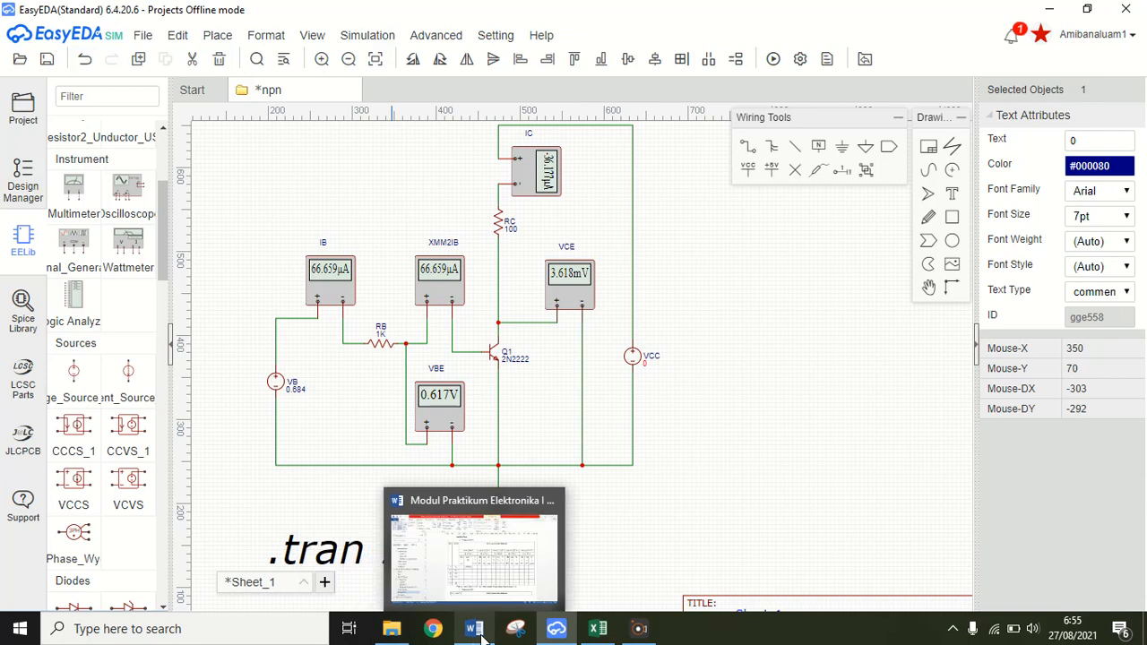
click(478, 632)
key(Tab)
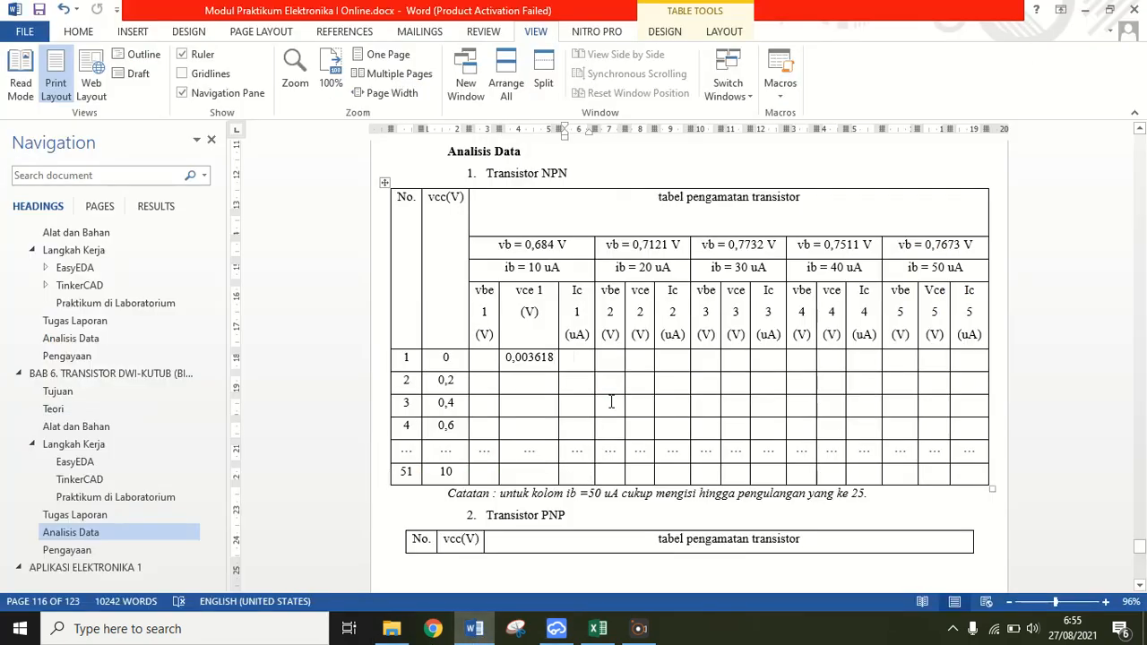
text(-)
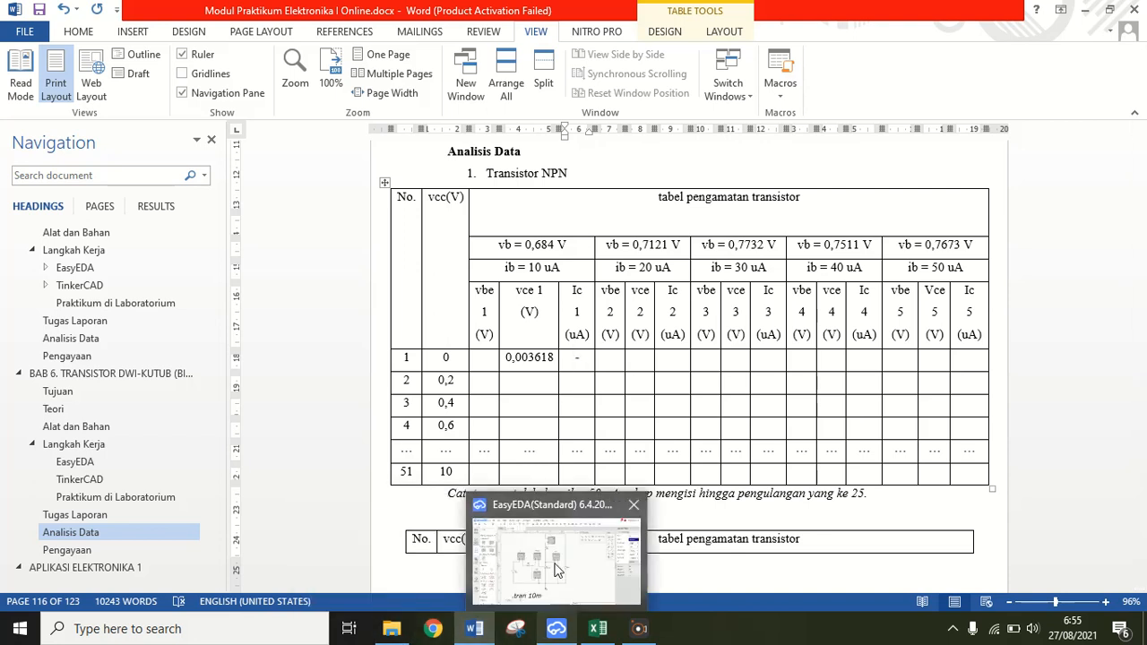
click(558, 563)
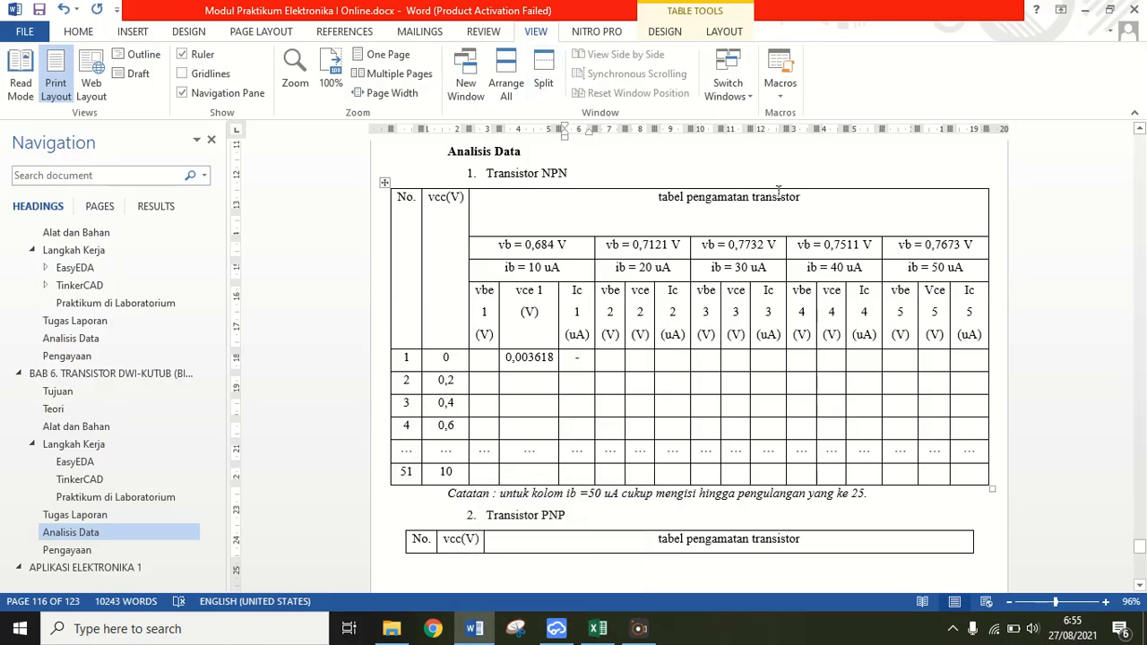
text(-36)
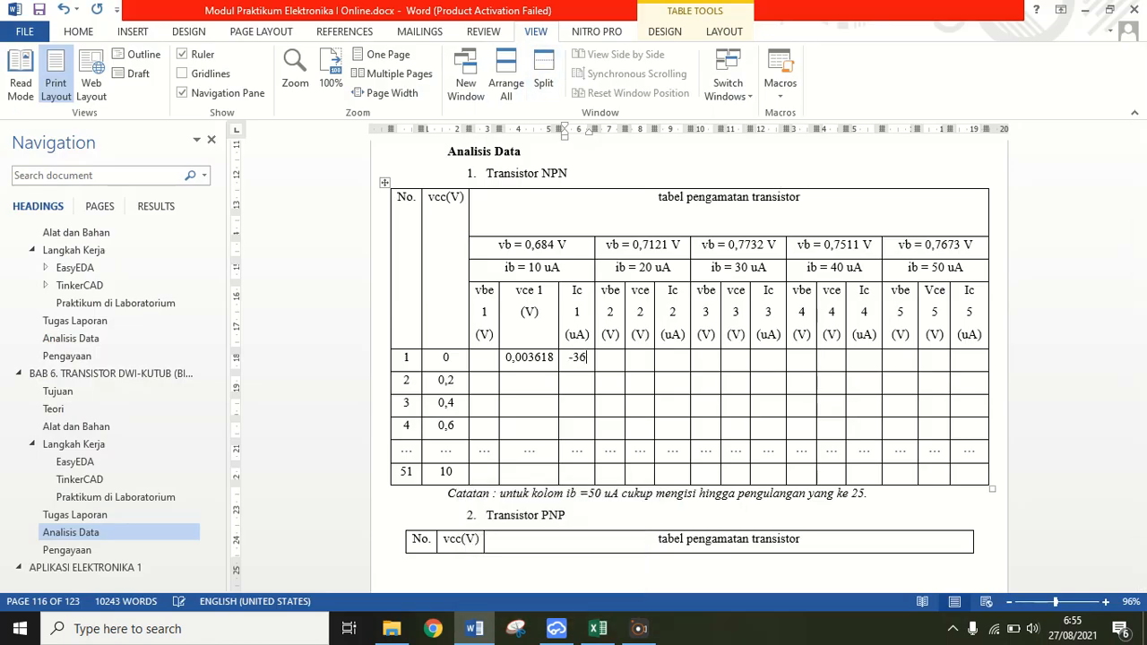
text(,177)
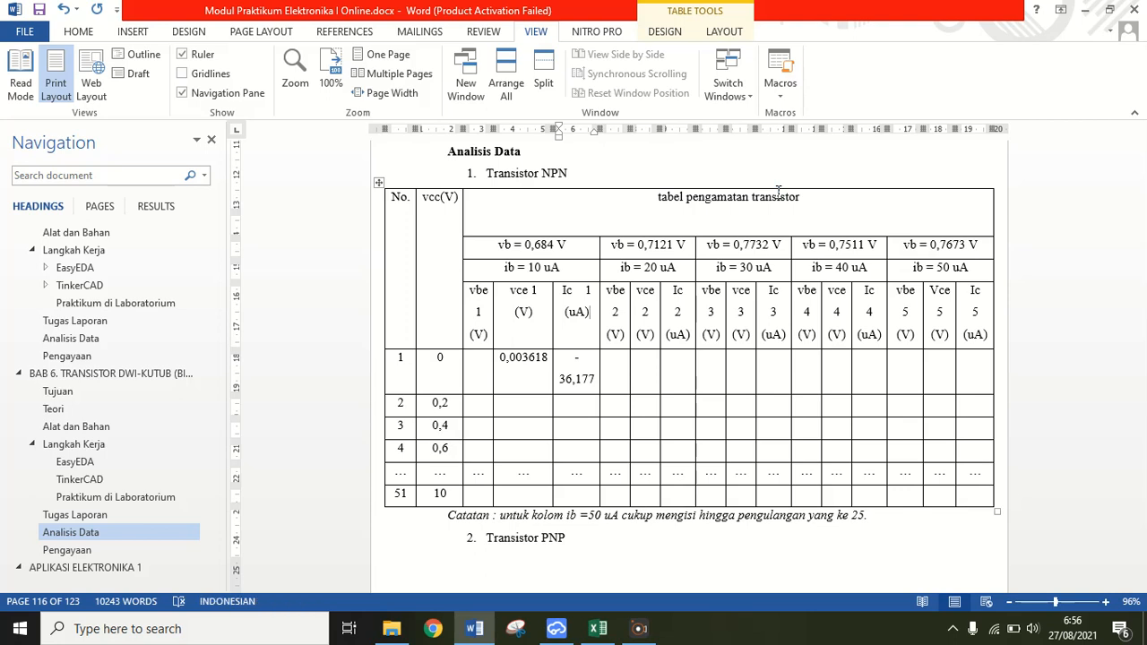
Check the VBE multimeter in EasyEDA and enter 0,617 as vbe 1 in row 1 of Word's NPN table
key(Down)
key(Down)
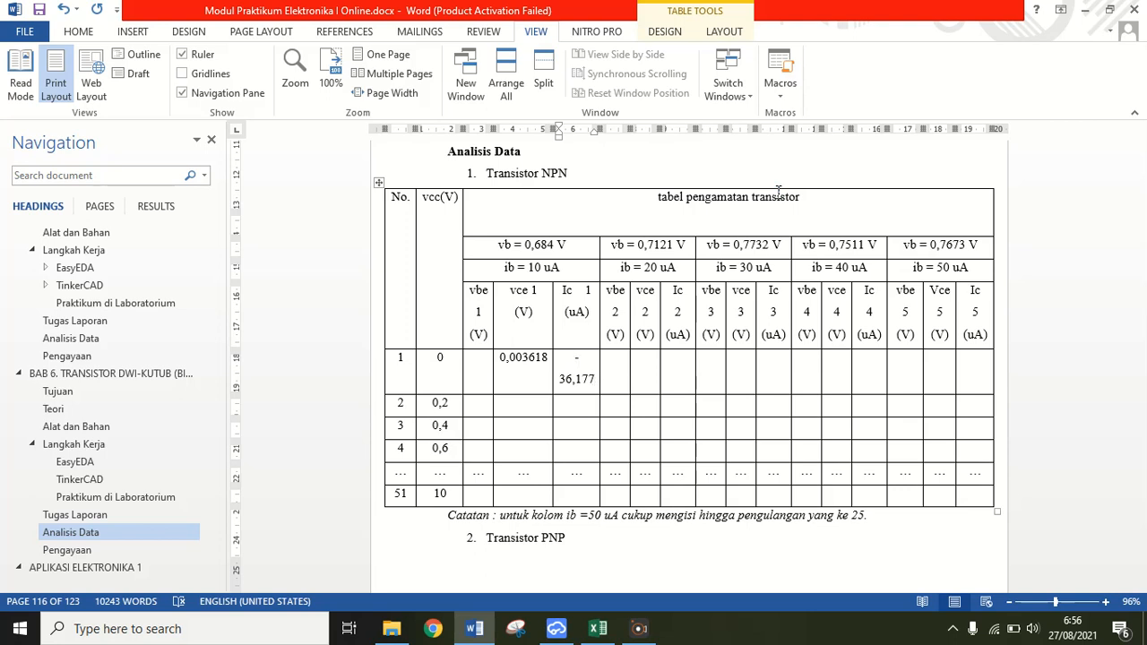
key(Left)
key(Left)
key(Left)
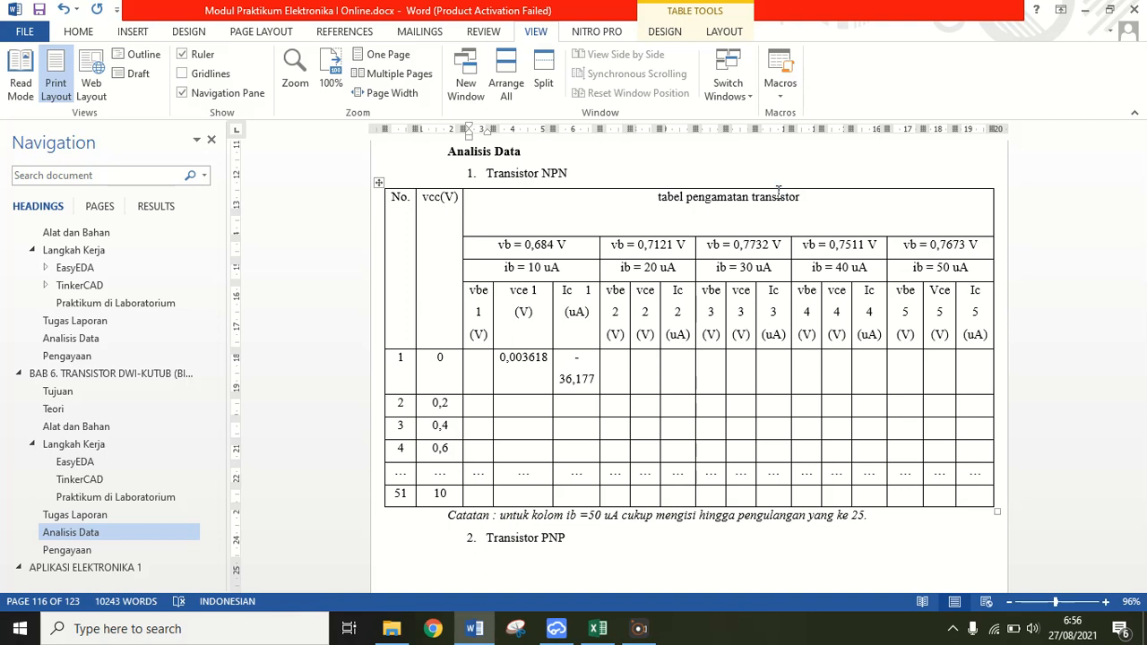
click(556, 628)
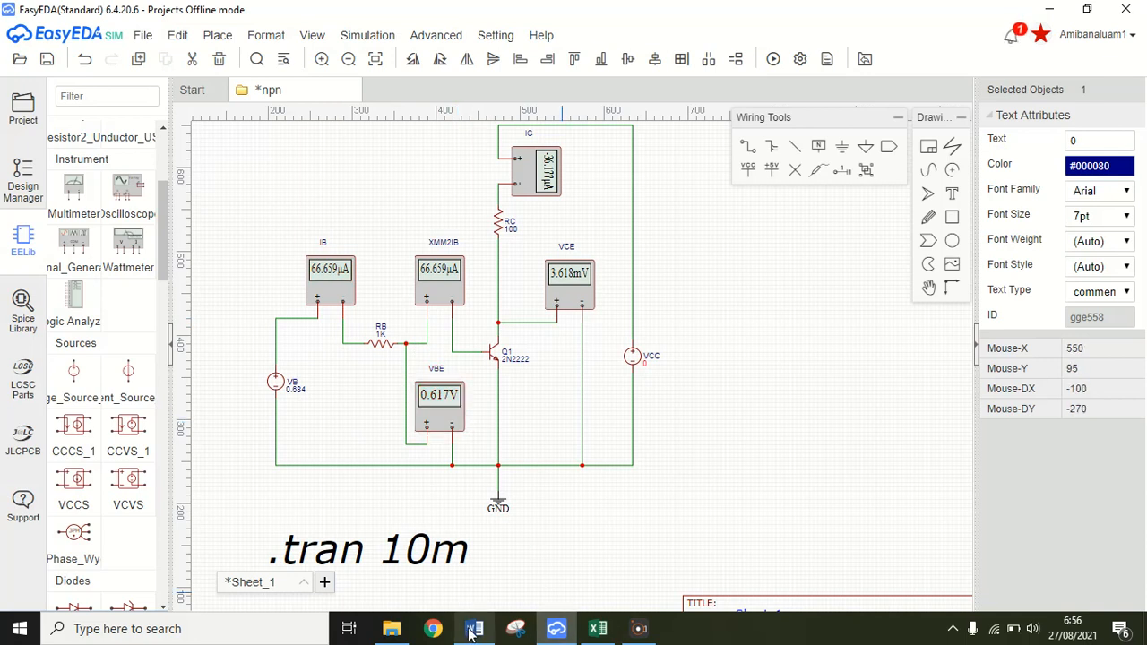
mouse_move(472, 632)
click(473, 555)
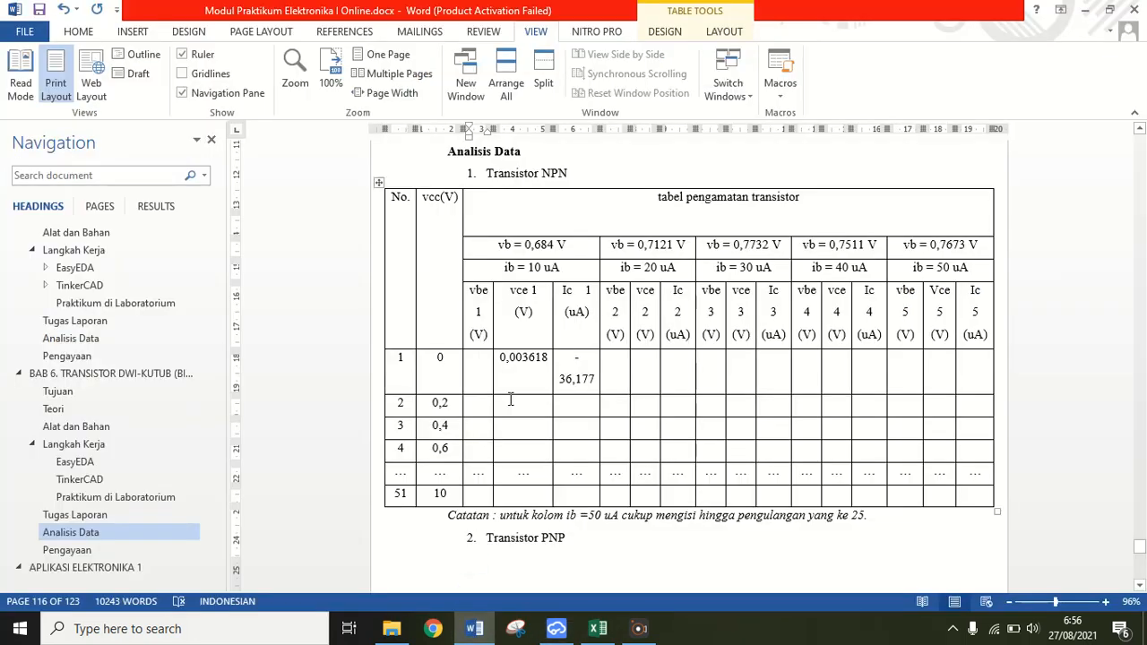
click(478, 360)
text(0,617)
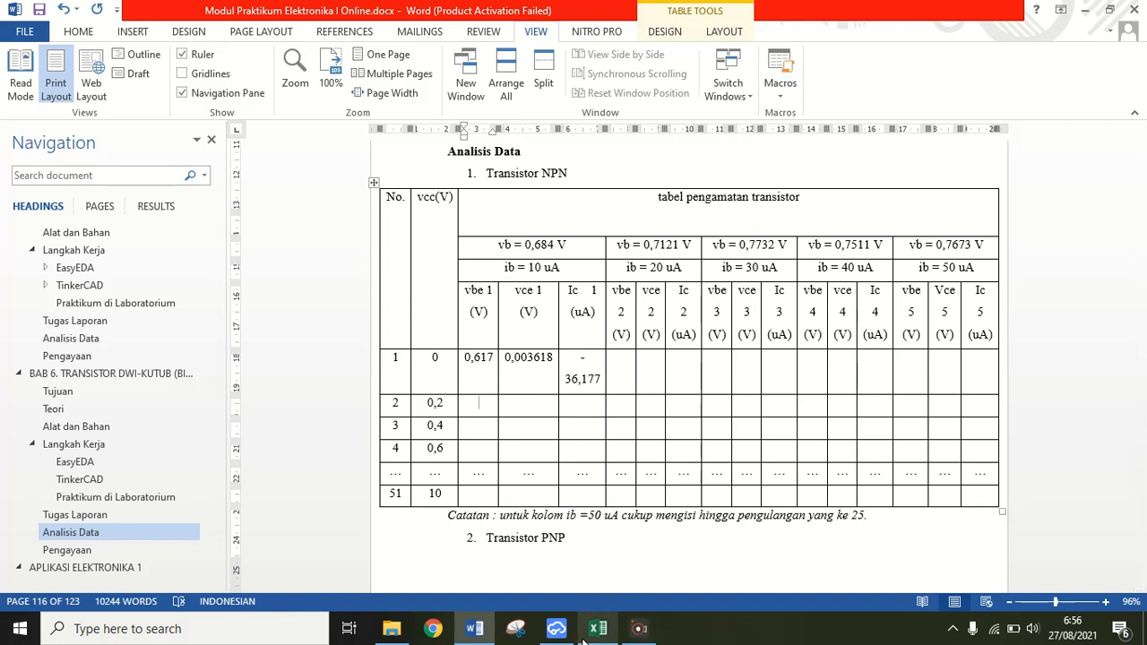
In EasyEDA, set the VCC source's value to 0.2 and rerun the simulation
mouse_move(558, 632)
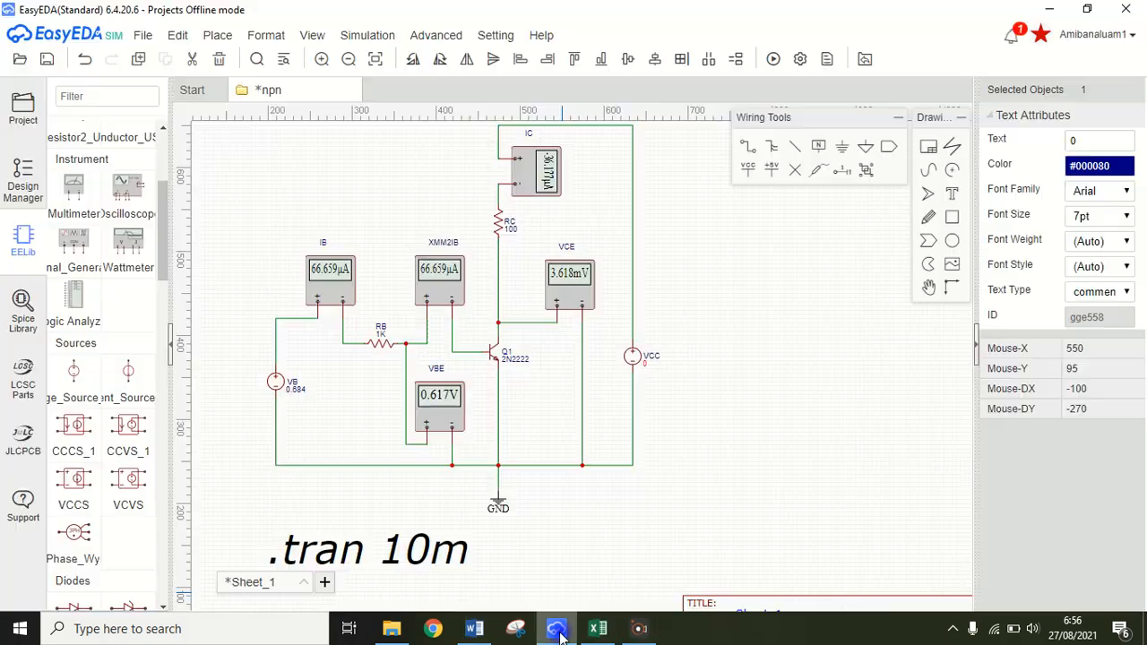
double_click(645, 368)
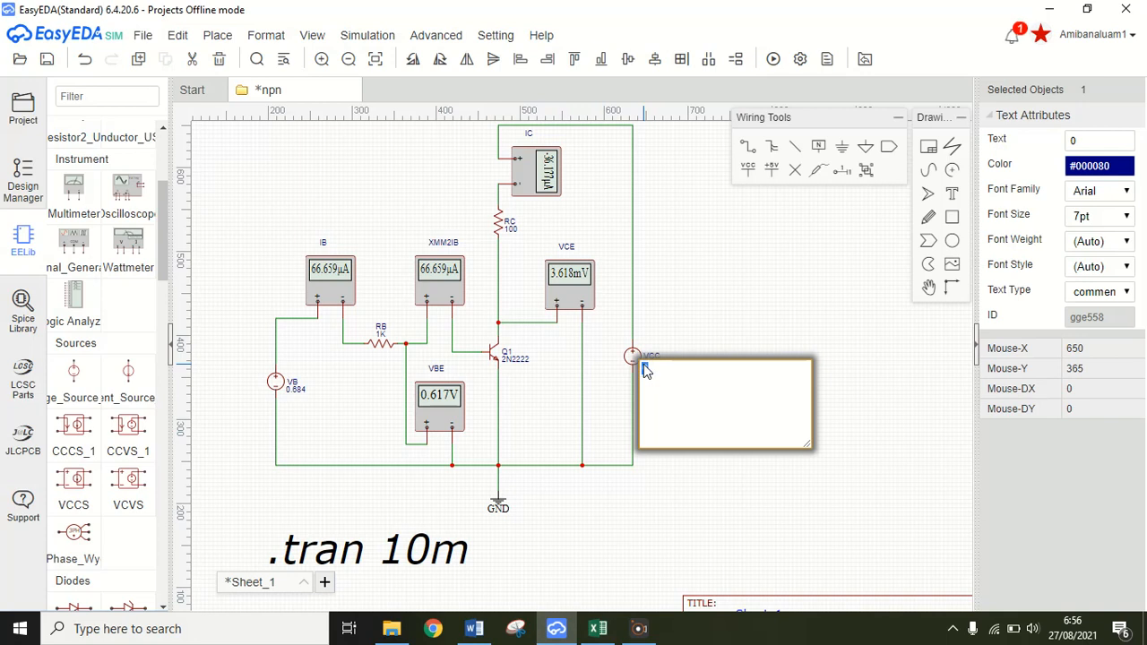
text(12)
key(Return)
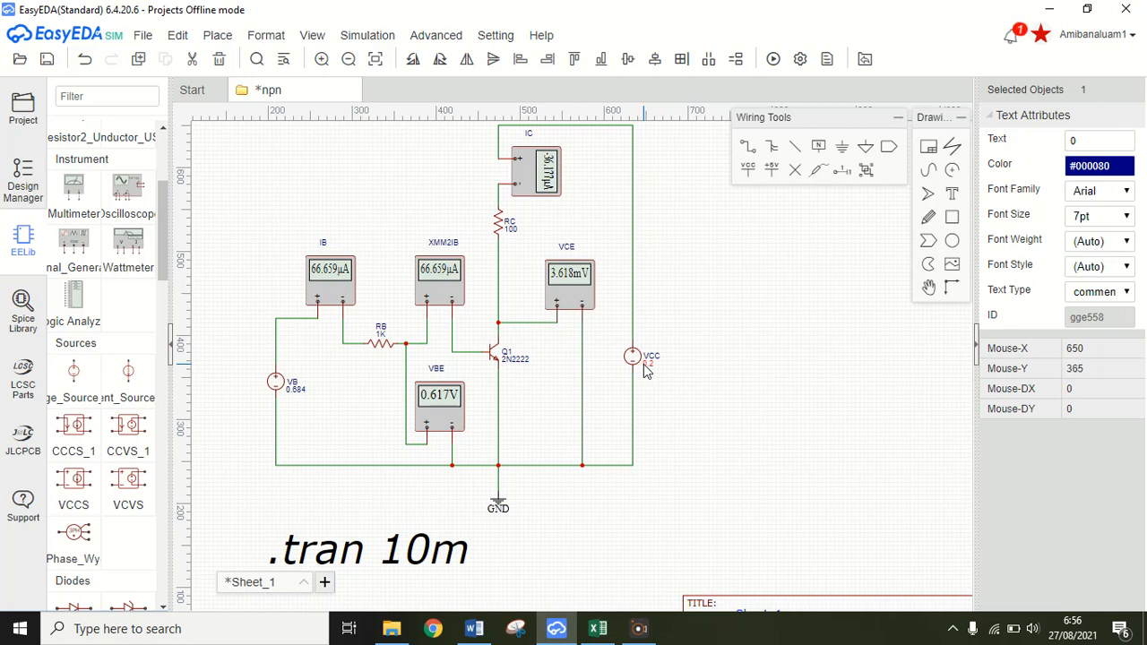
key(ctrl+r)
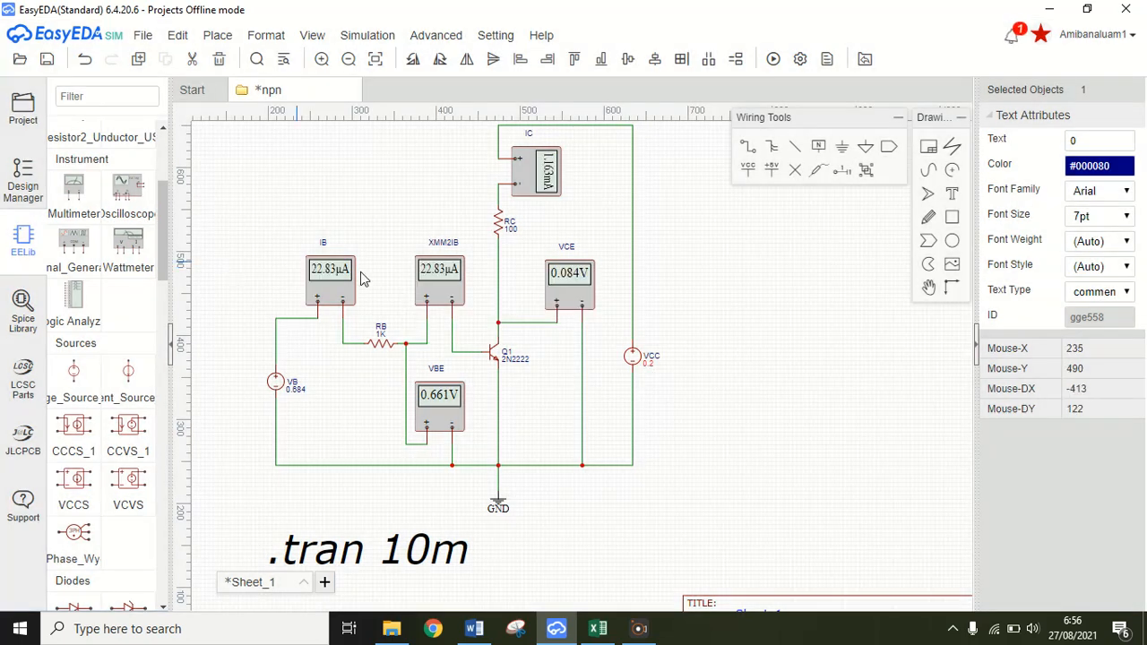
Copy the VBE and VCE readings into row 2 of Word's NPN table as vbe 1 0,661 and vce 1 0,84
click(477, 628)
text(0)
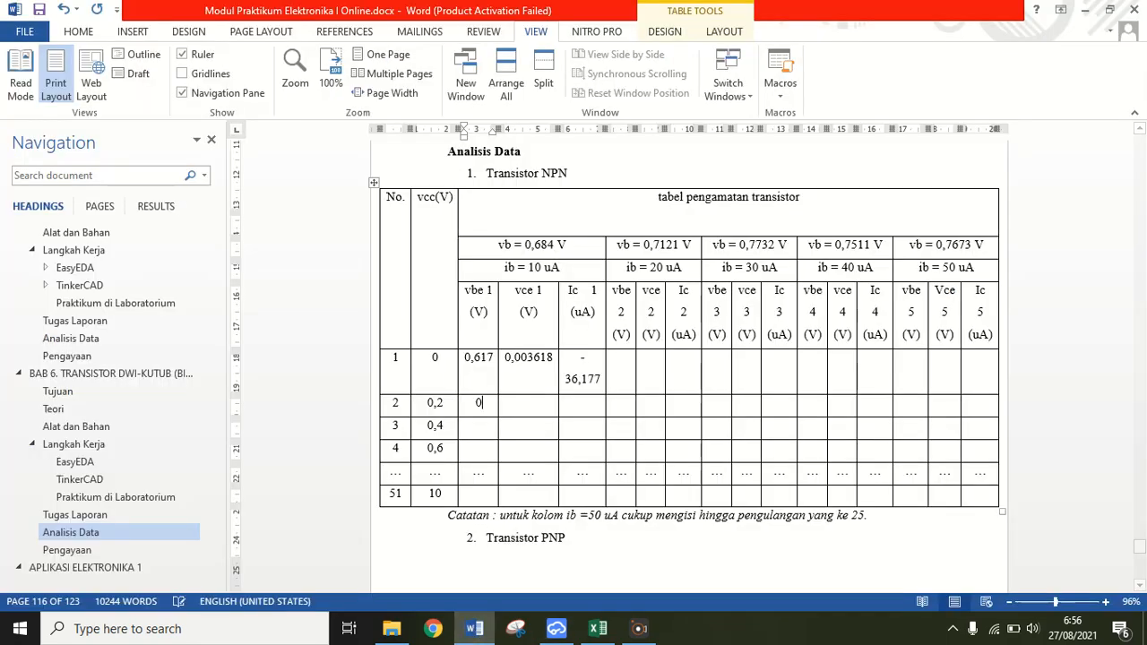
text(,661)
key(Tab)
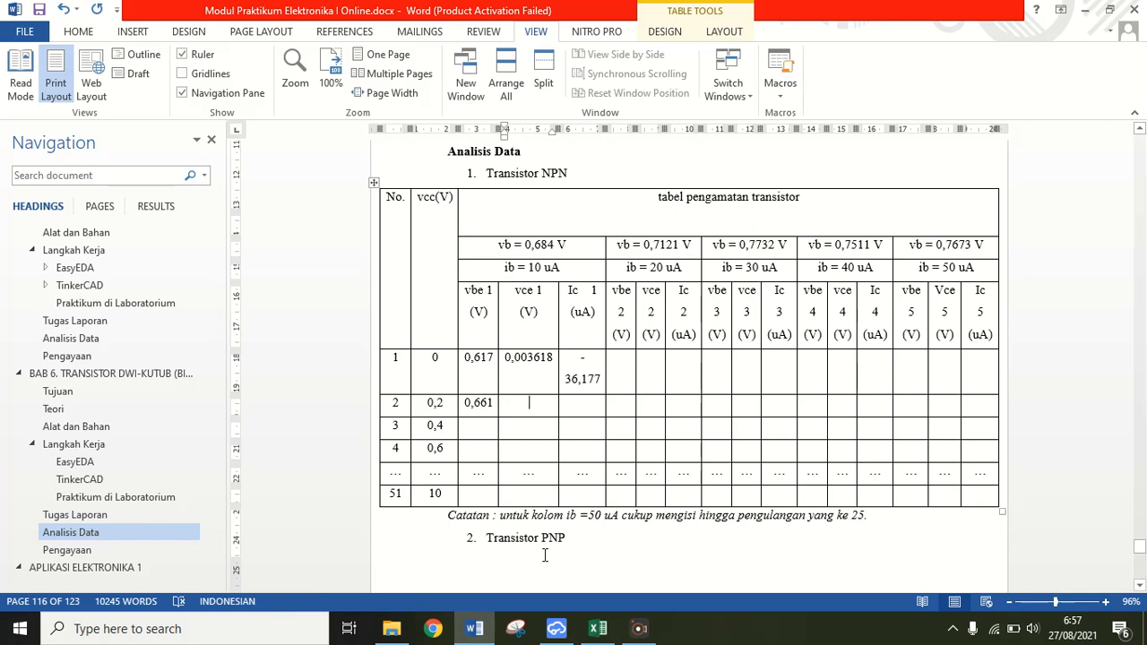
click(564, 640)
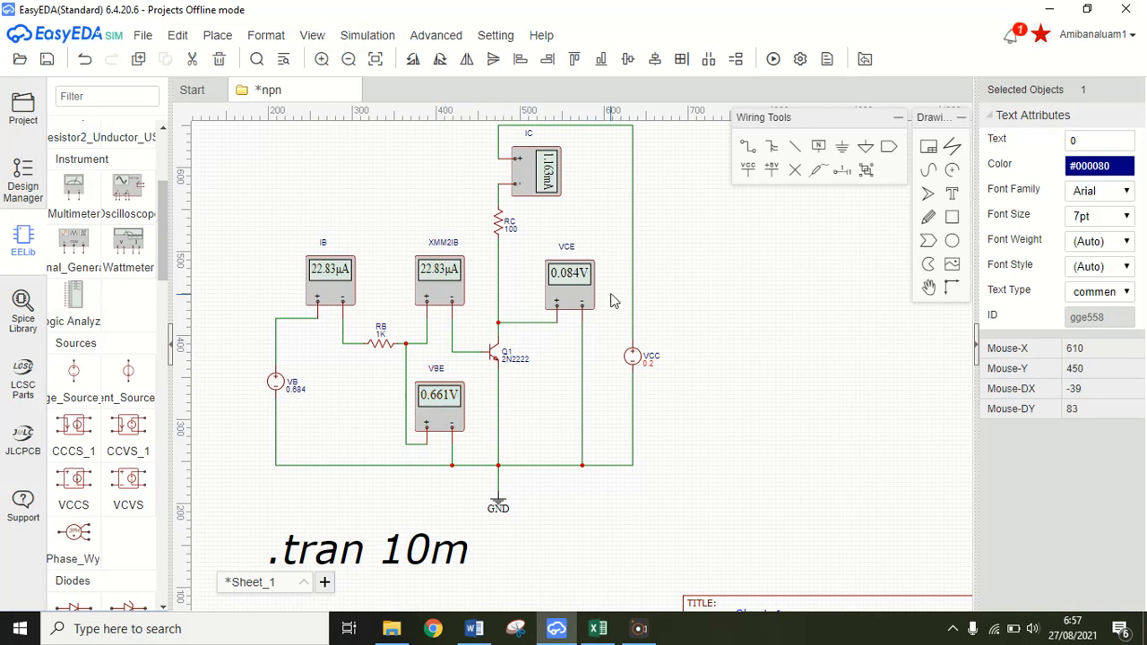
click(464, 635)
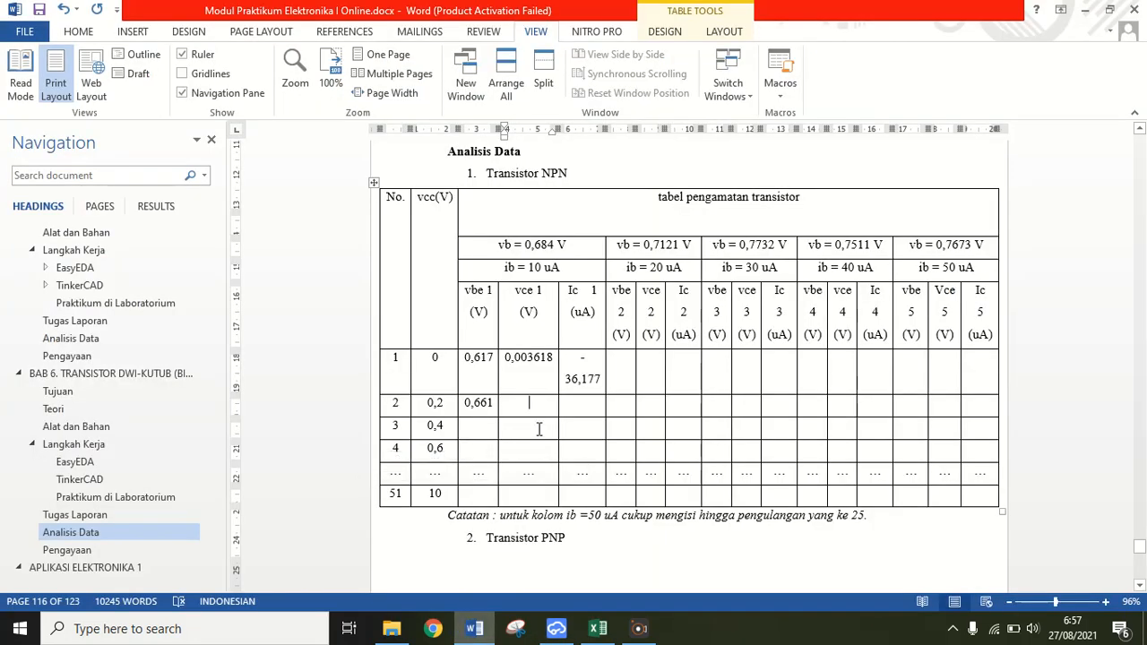
click(529, 403)
text(0,84)
key(Tab)
Check the IC multimeter in EasyEDA and enter 1,163 mA as Ic 1 in row 2 of Word's NPN table
click(557, 628)
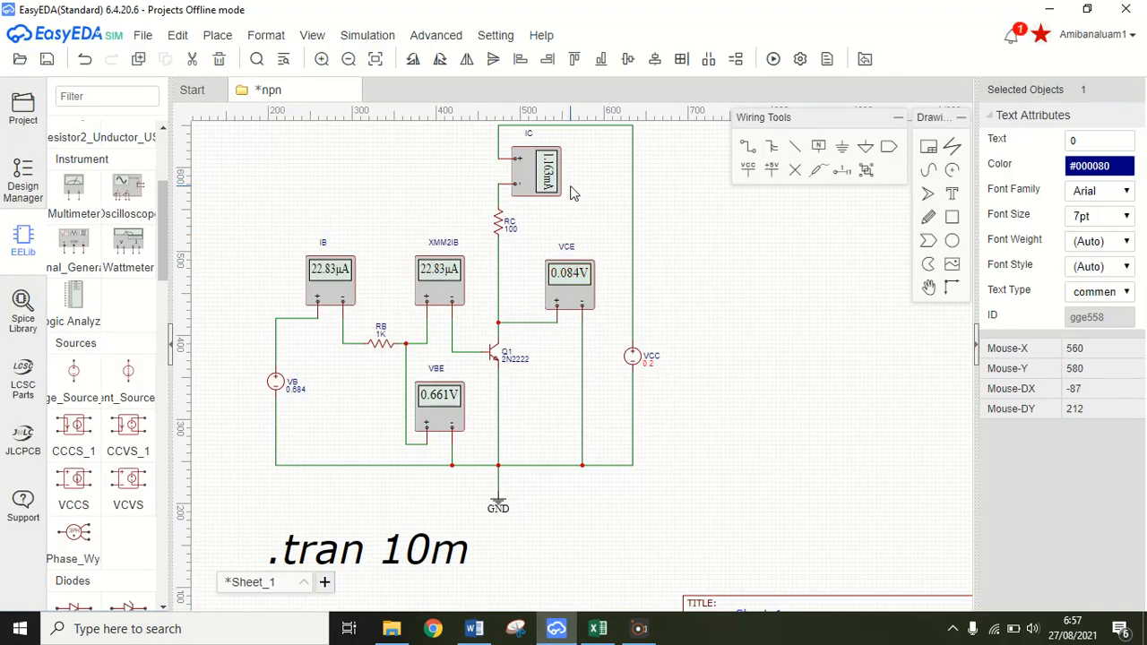
click(381, 633)
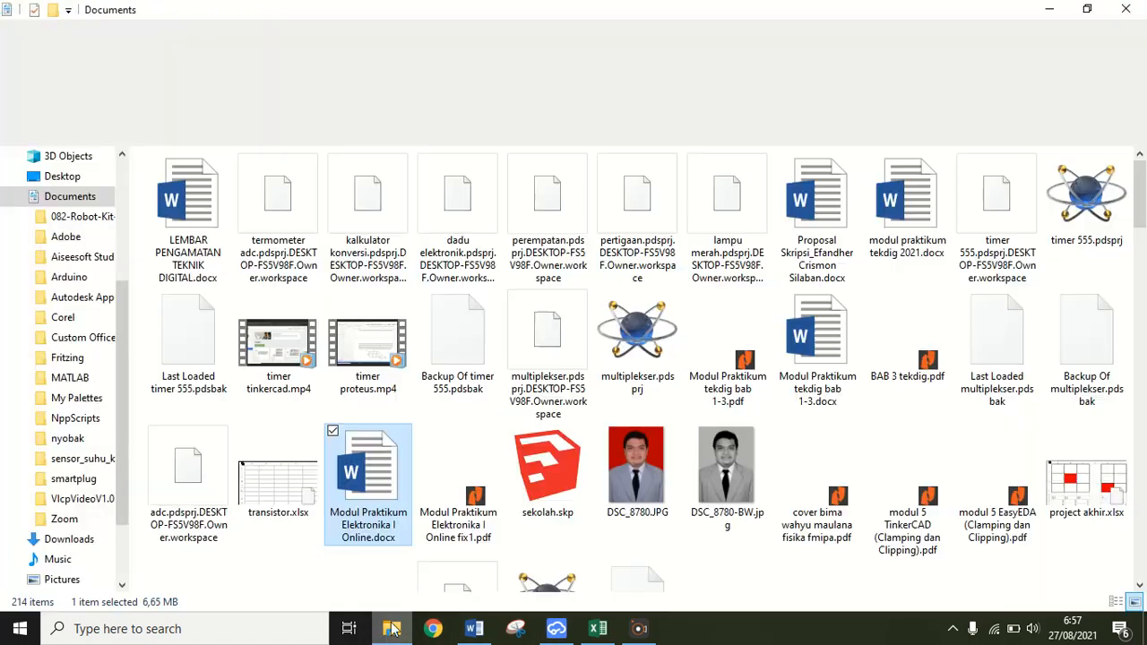
click(475, 630)
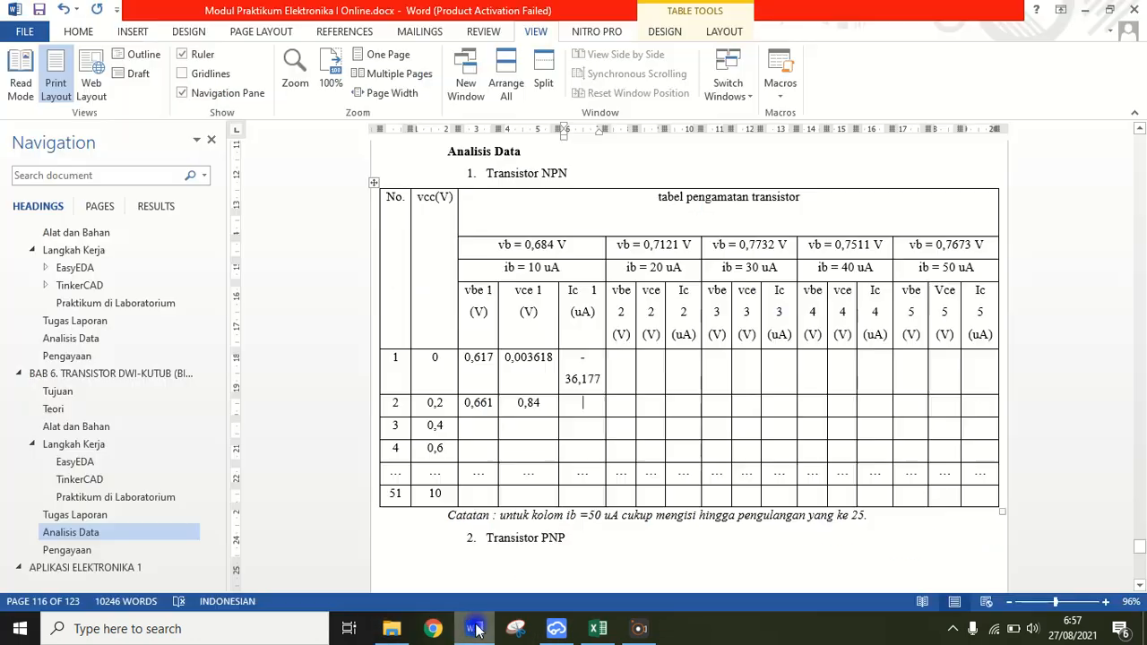
click(559, 415)
text(1,1)
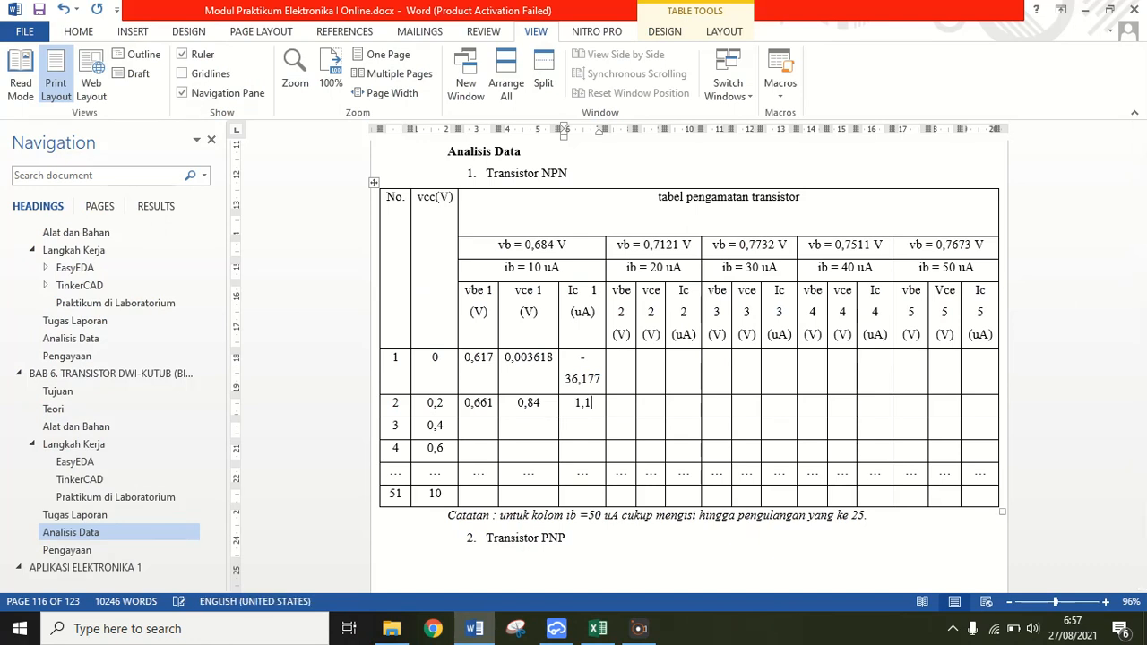
text(63 mA)
key(Up)
key(Up)
key(Up)
key(Up)
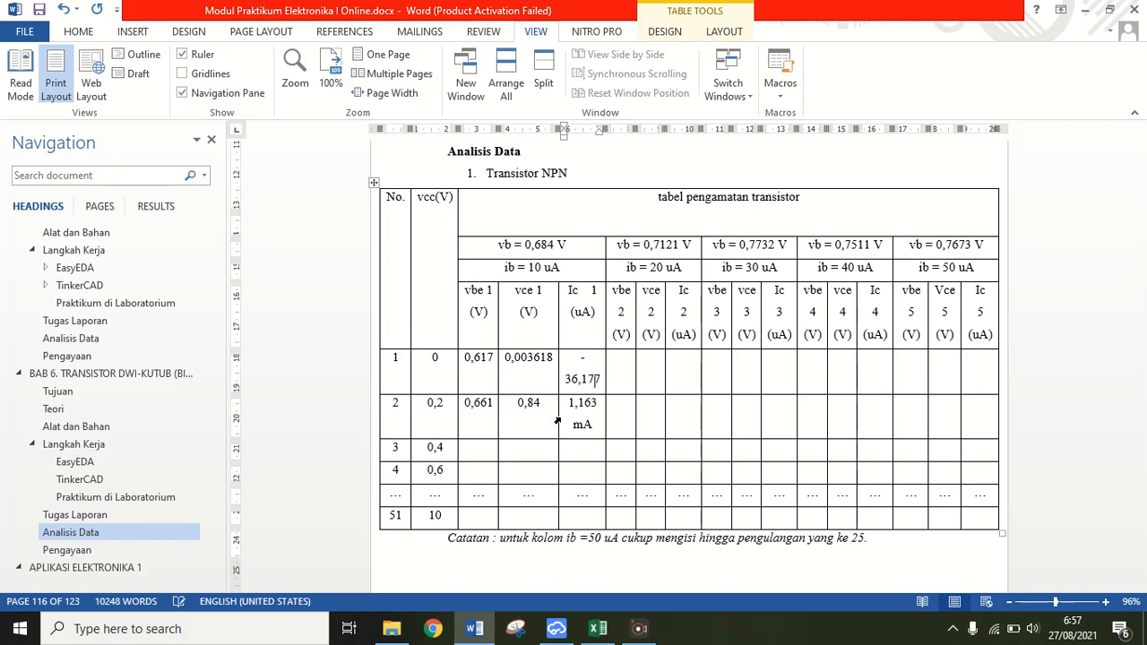
key(Down)
key(BackSpace)
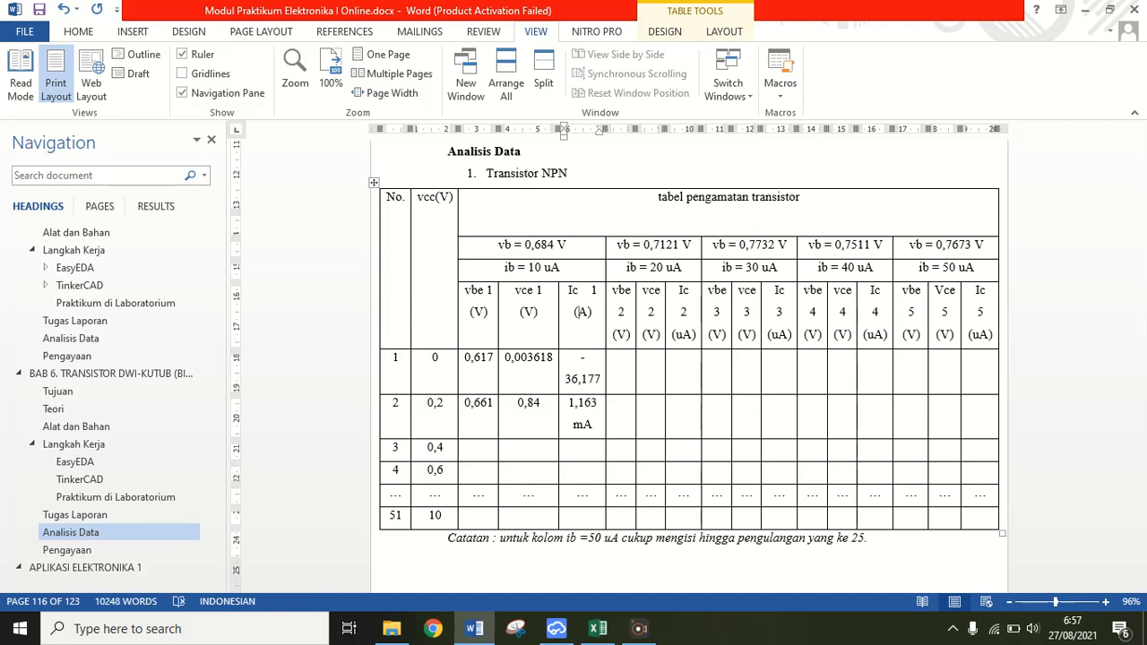
text(u)
key(BackSpace)
text(u)
key(BackSpace)
text(u)
key(BackSpace)
text(m)
key(BackSpace)
text(u)
Convert the Ic 1 entry in row 2 to microamperes by changing it to 1163 without a unit
key(Left)
key(BackSpace)
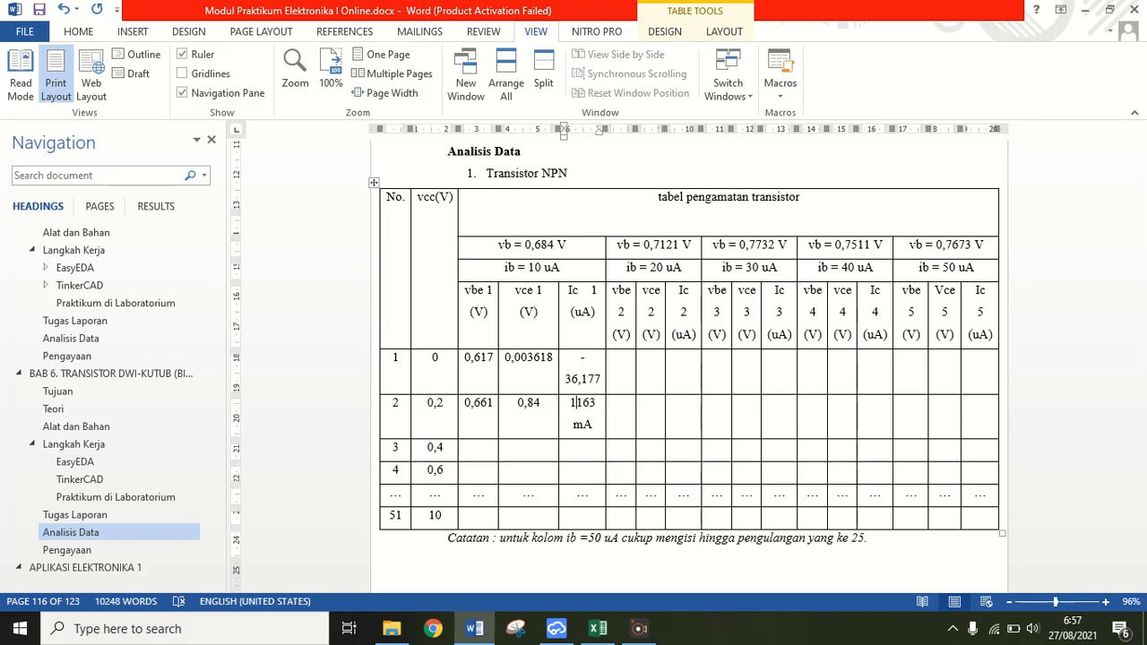
key(End)
key(BackSpace)
key(BackSpace)
key(BackSpace)
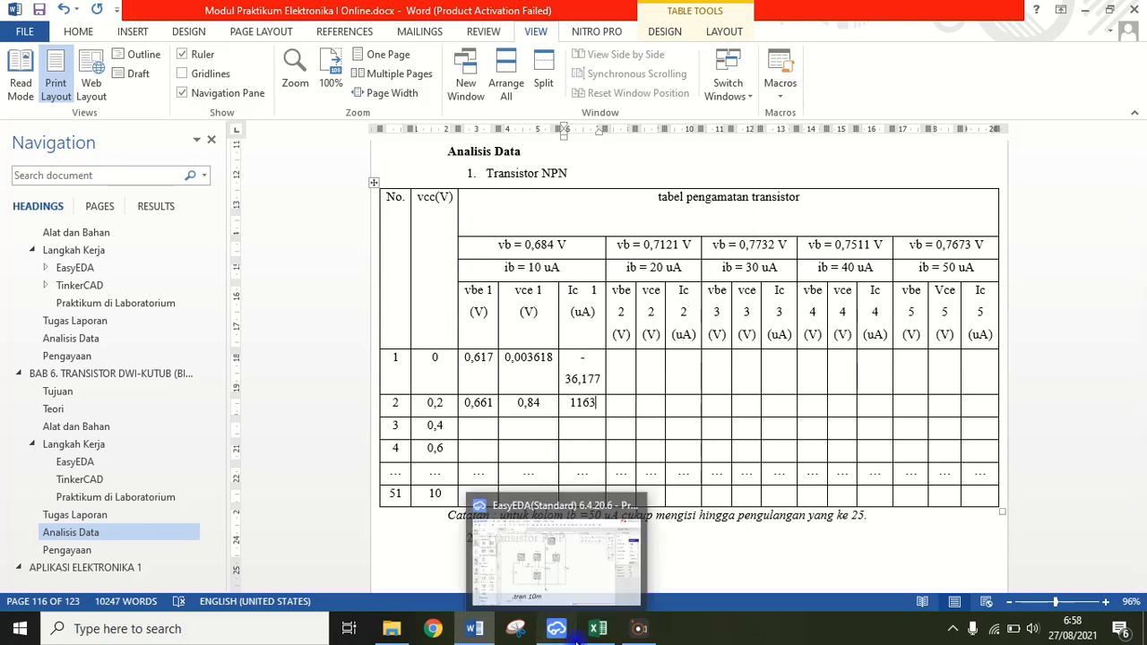
Back in EasyEDA, set the VB source's value to 0.7121
click(567, 631)
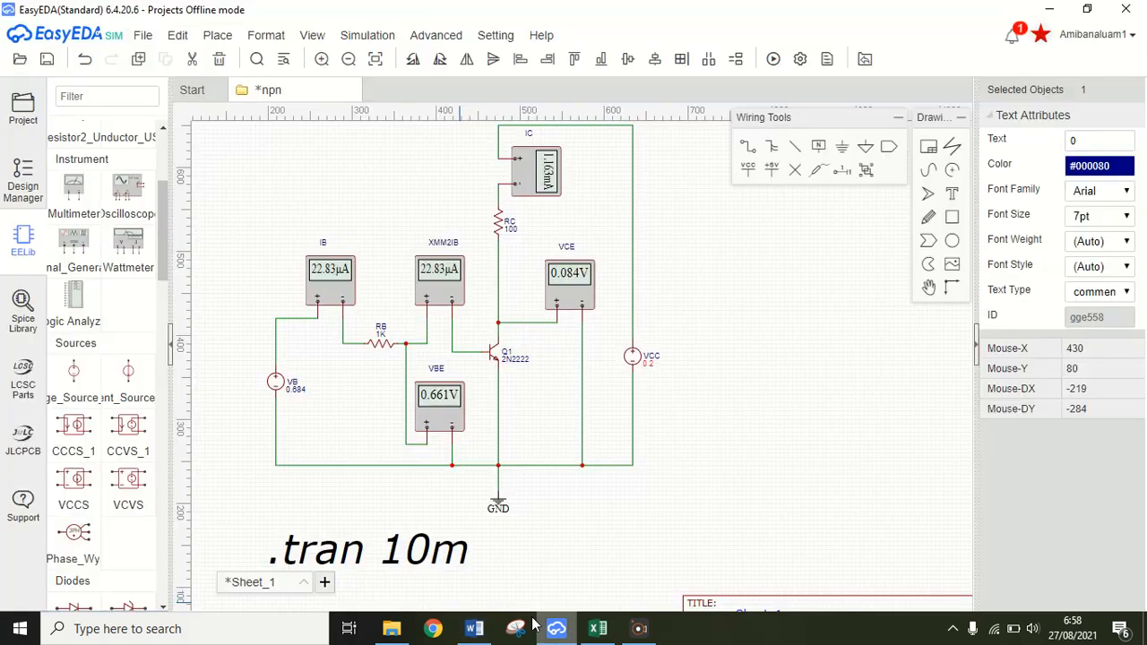
double_click(296, 391)
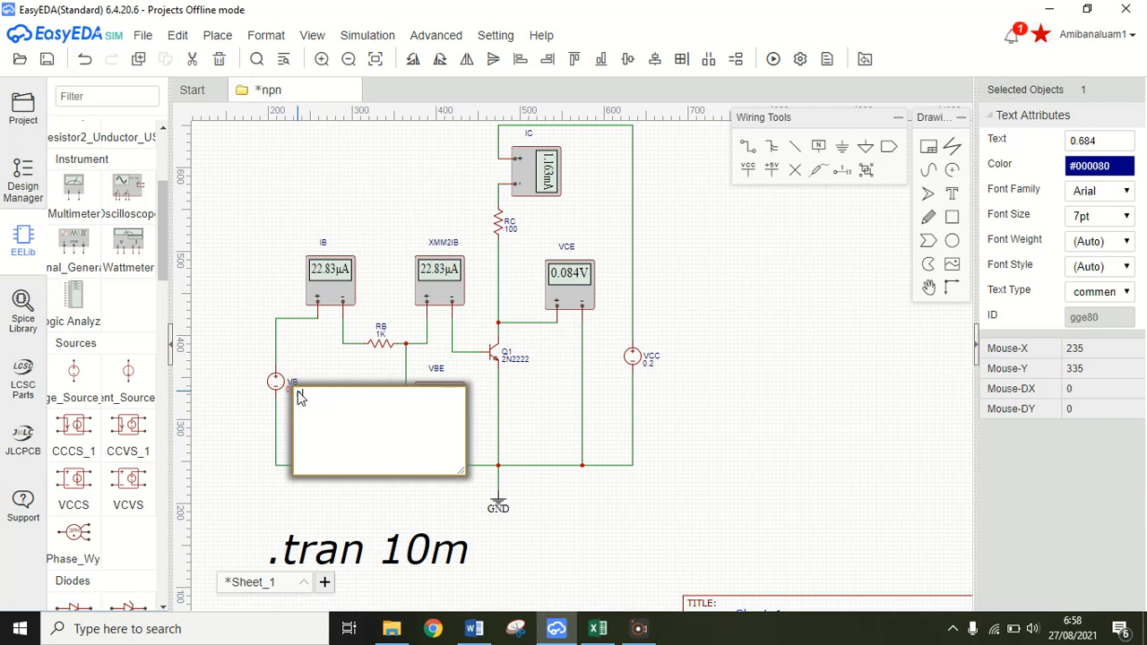
text(0.7121)
click(655, 395)
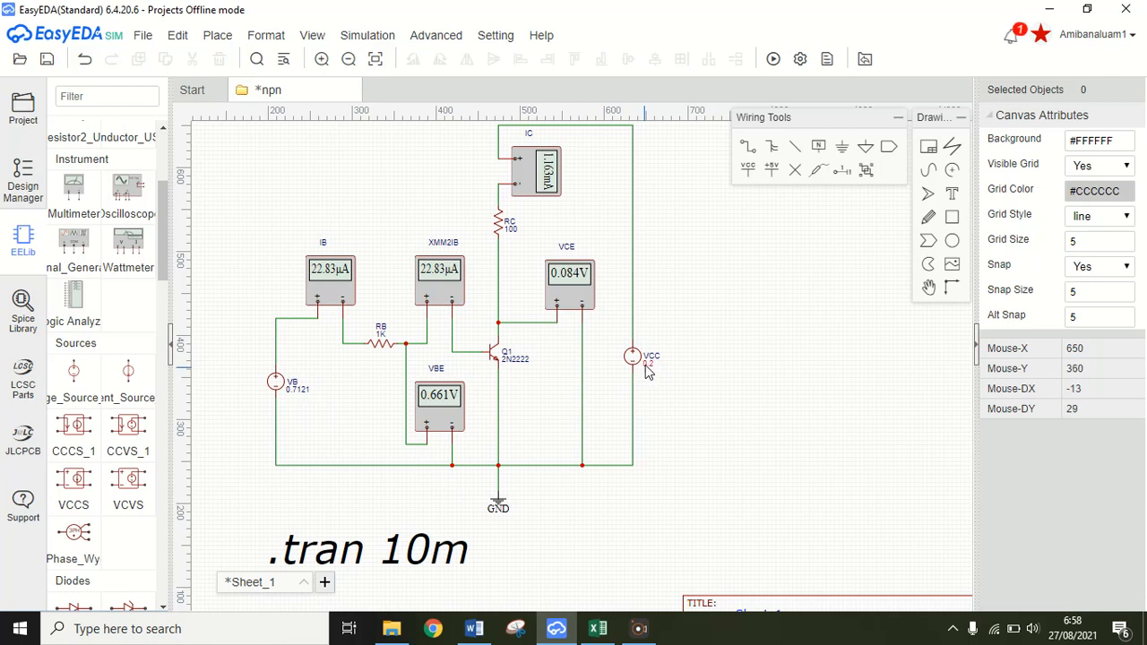
Set the VCC source's value to 0 and rerun the simulation
double_click(650, 365)
text(0.2)
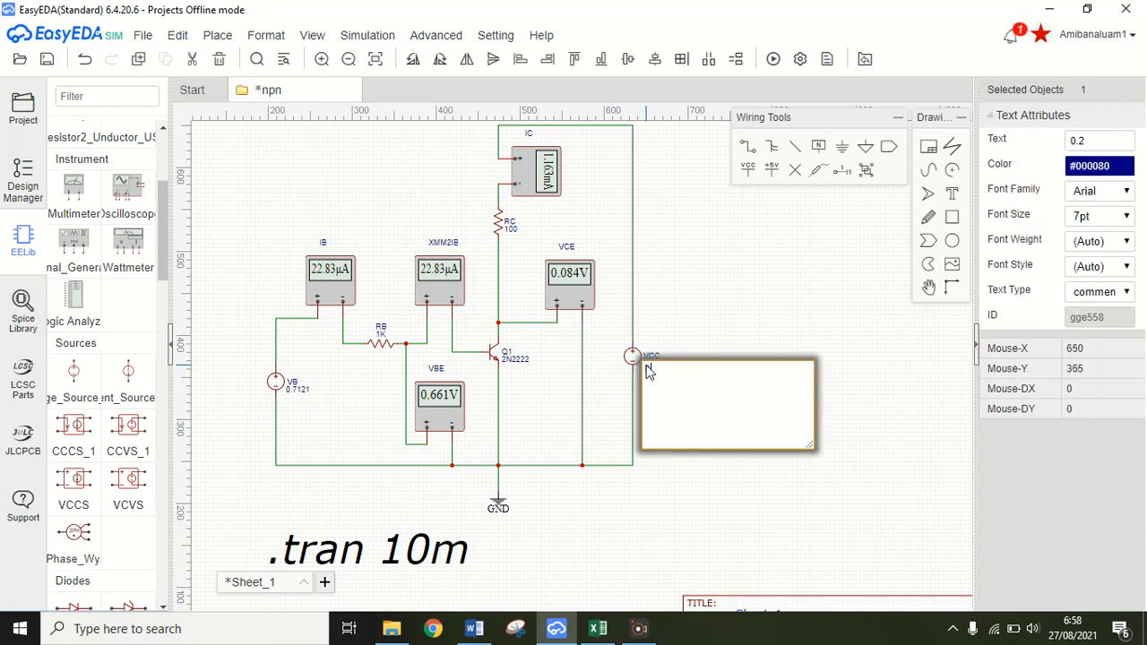
key(Return)
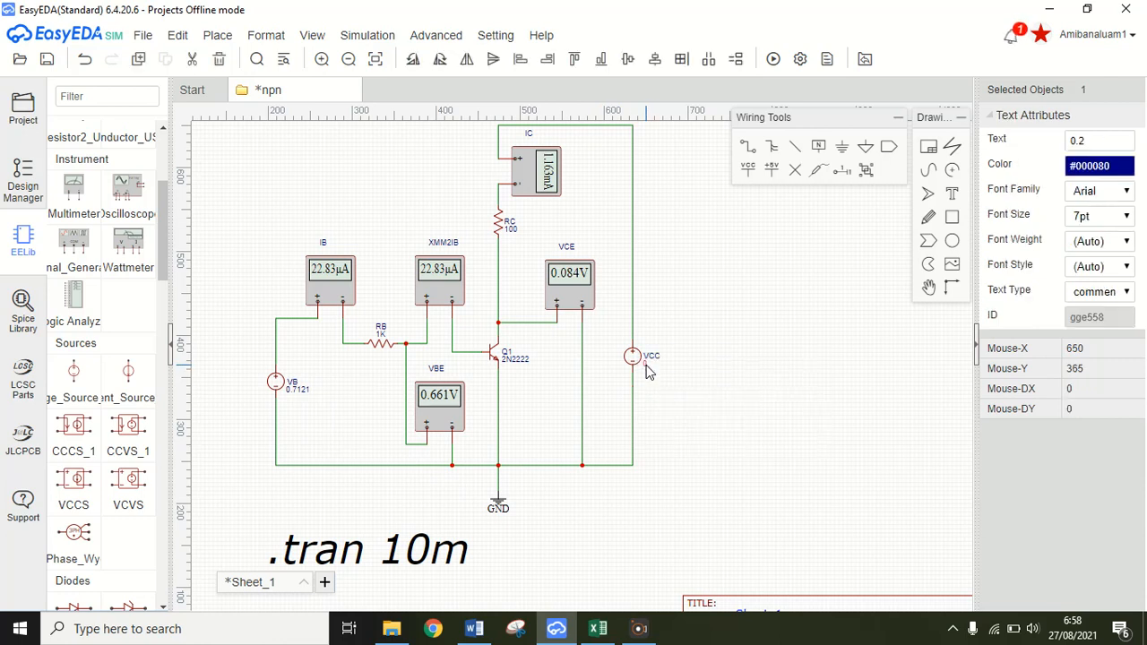
key(F8)
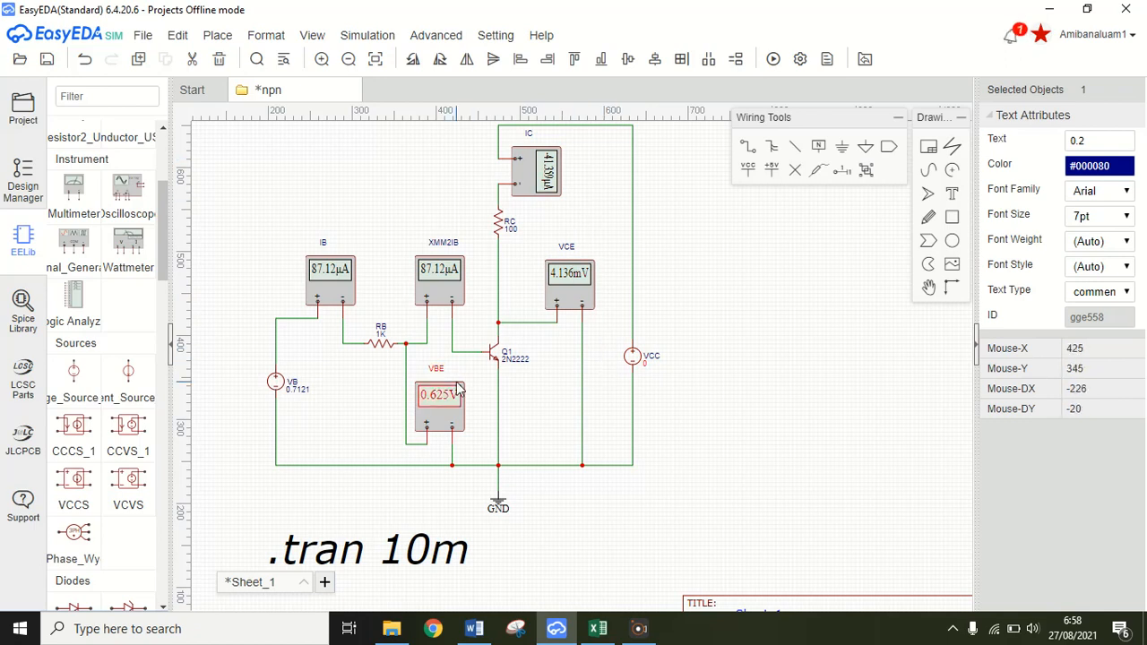
Switch to Word and enter 0,625 as vbe 2 in row 1 of the NPN observation table
click(477, 631)
click(623, 377)
text(0)
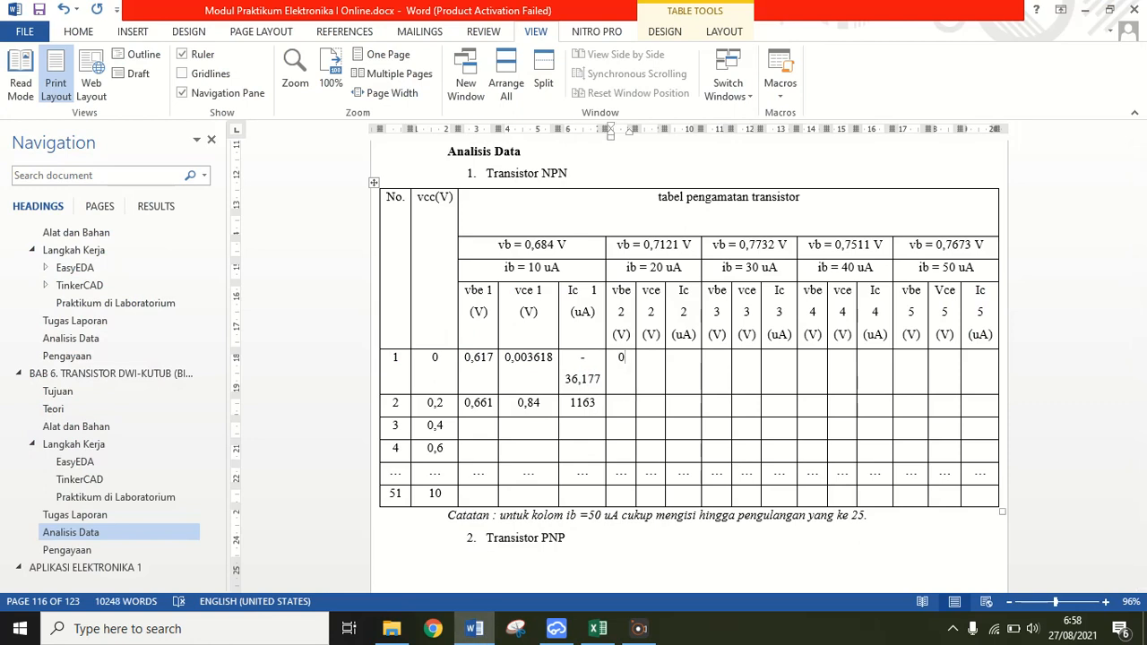
text(,625)
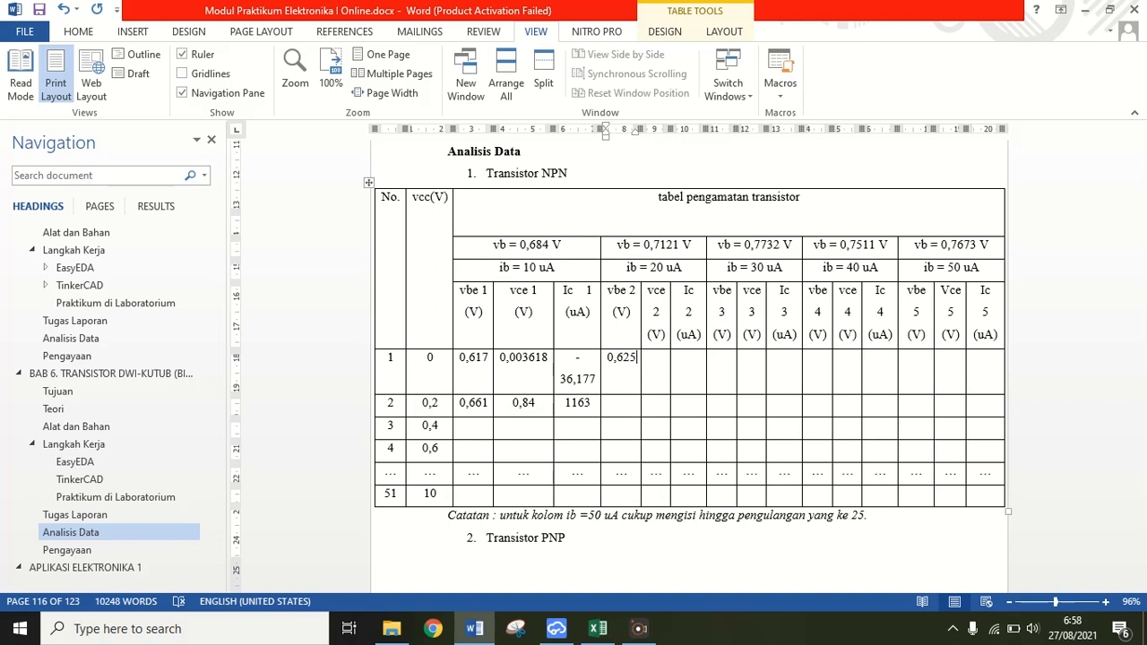
key(Tab)
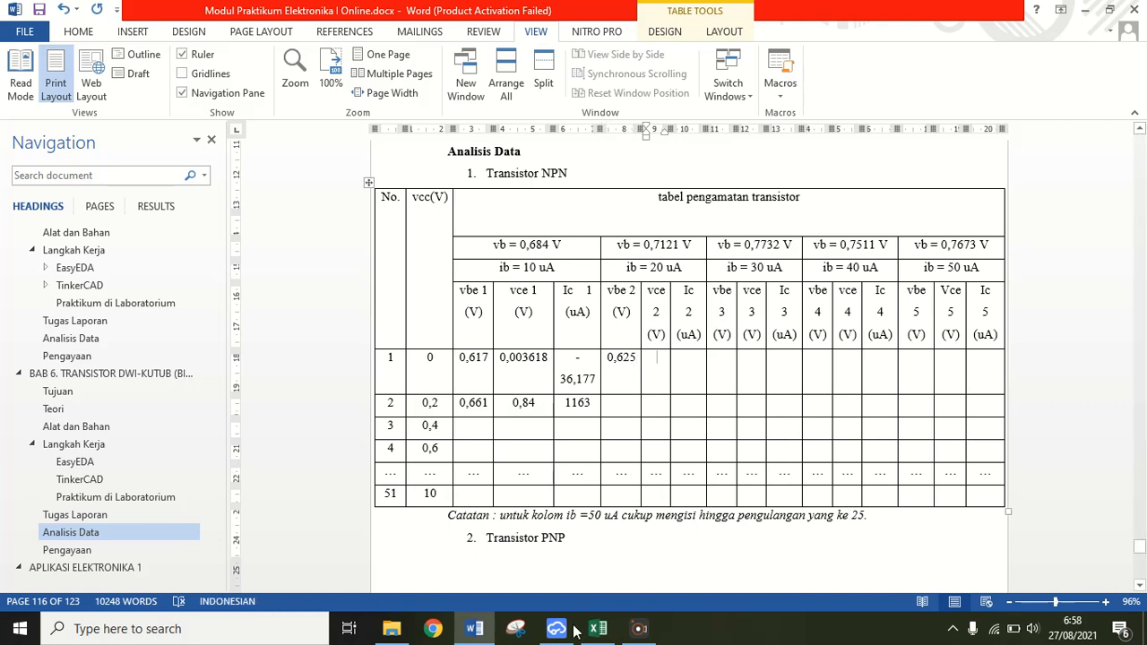
Check the VCE multimeter in EasyEDA and enter 0,04136 as vce 2 in row 1 of Word's NPN table
mouse_move(556, 628)
mouse_move(592, 556)
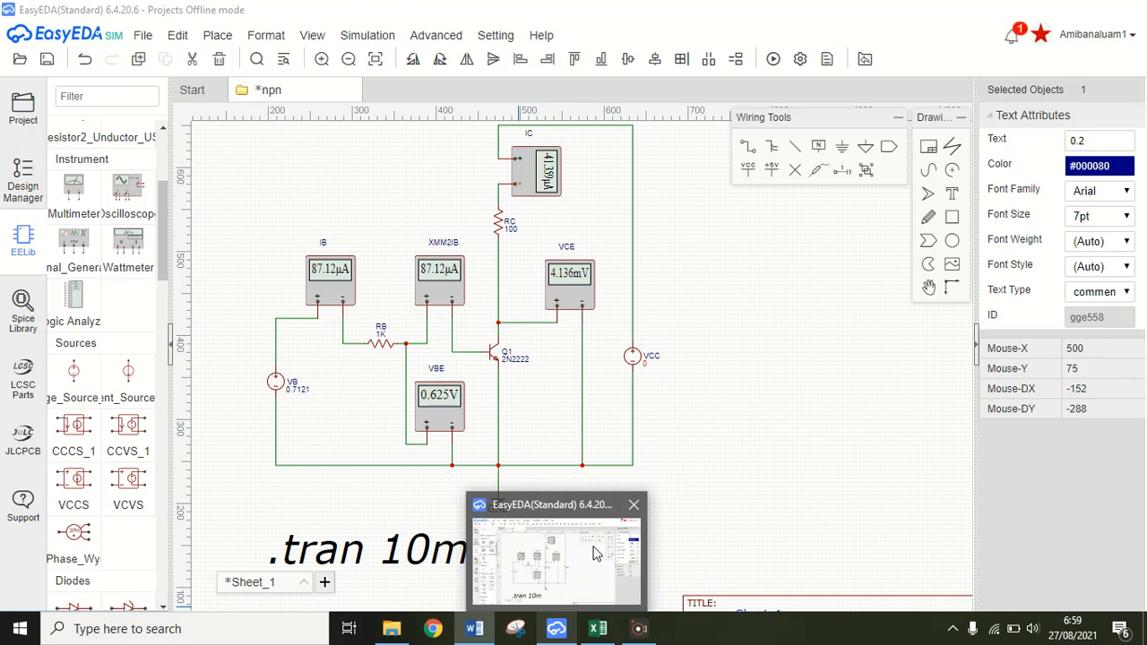
click(597, 553)
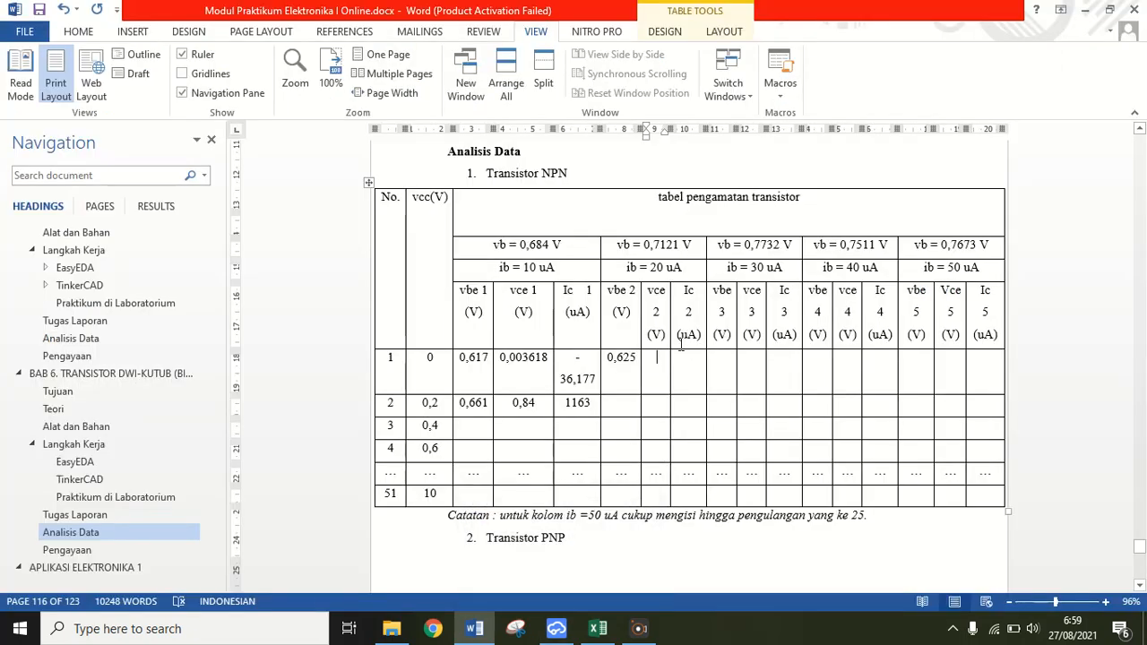
text(0,041)
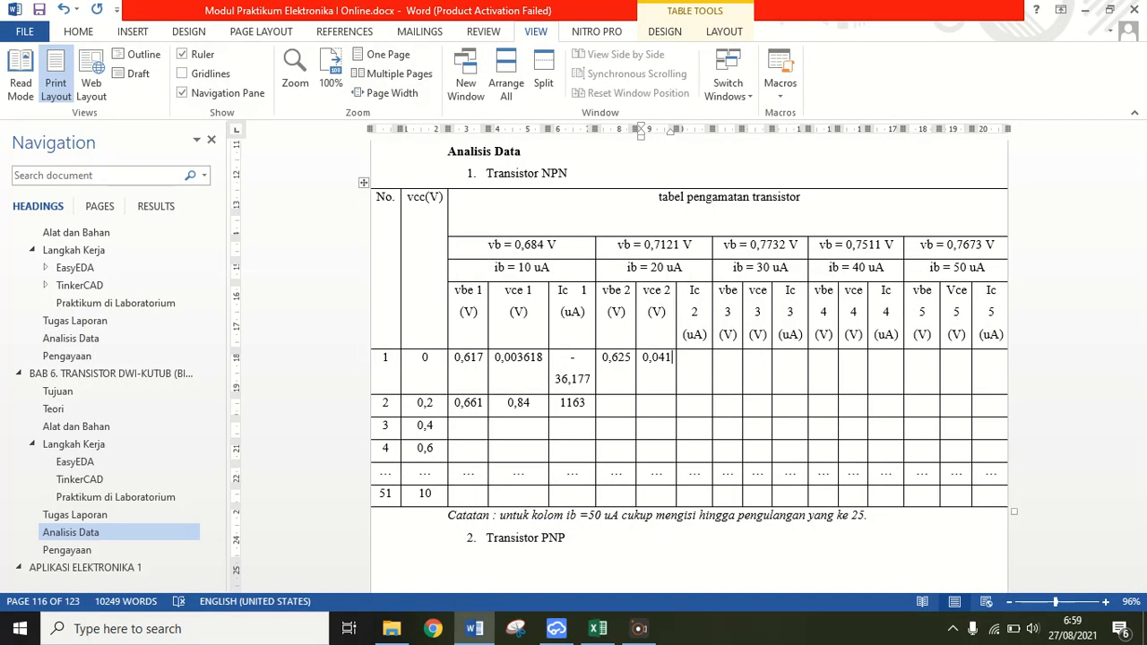
text(36)
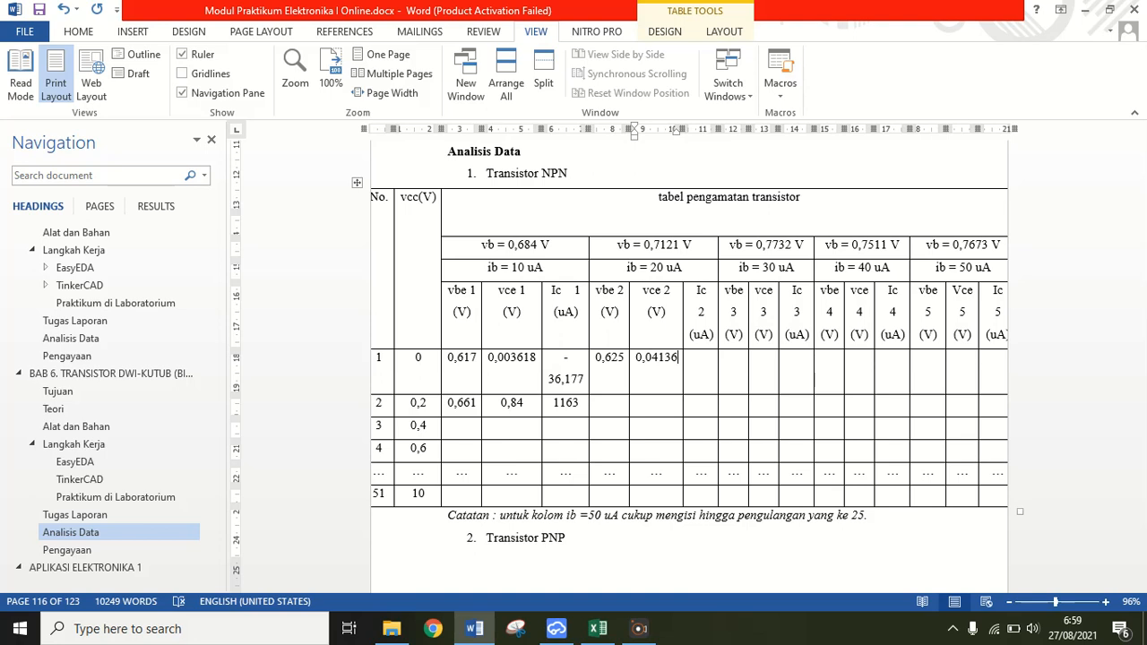
key(Tab)
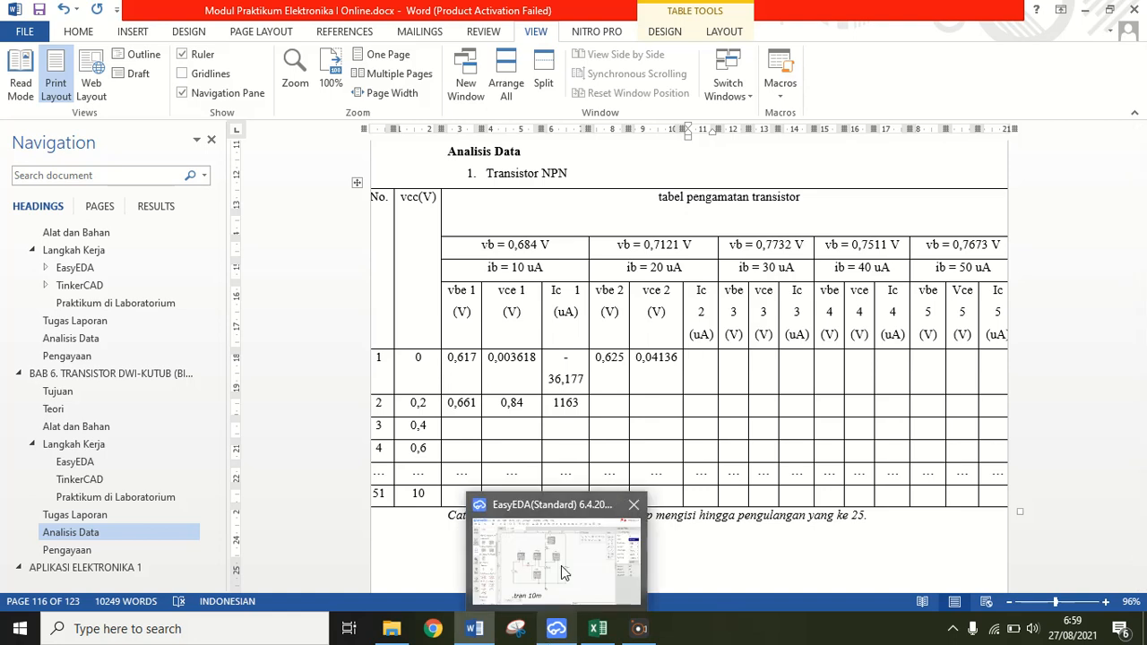
Check the IC multimeter in EasyEDA and enter -41,359 as Ic 2 in row 1 of Word's NPN table
mouse_move(565, 573)
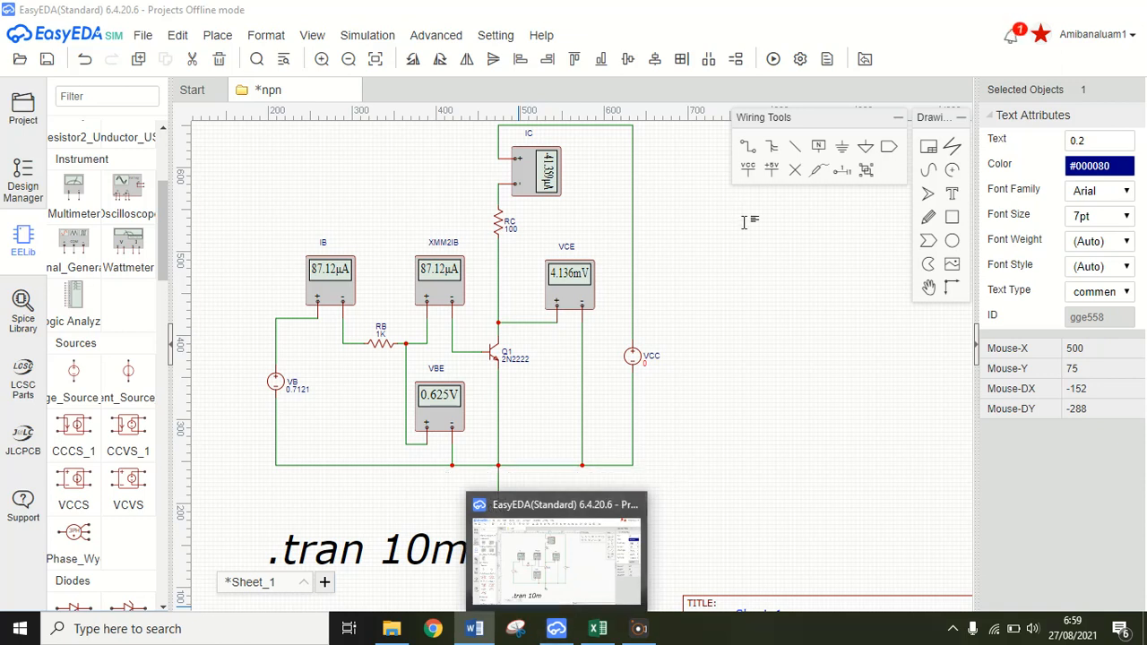
text(-41,)
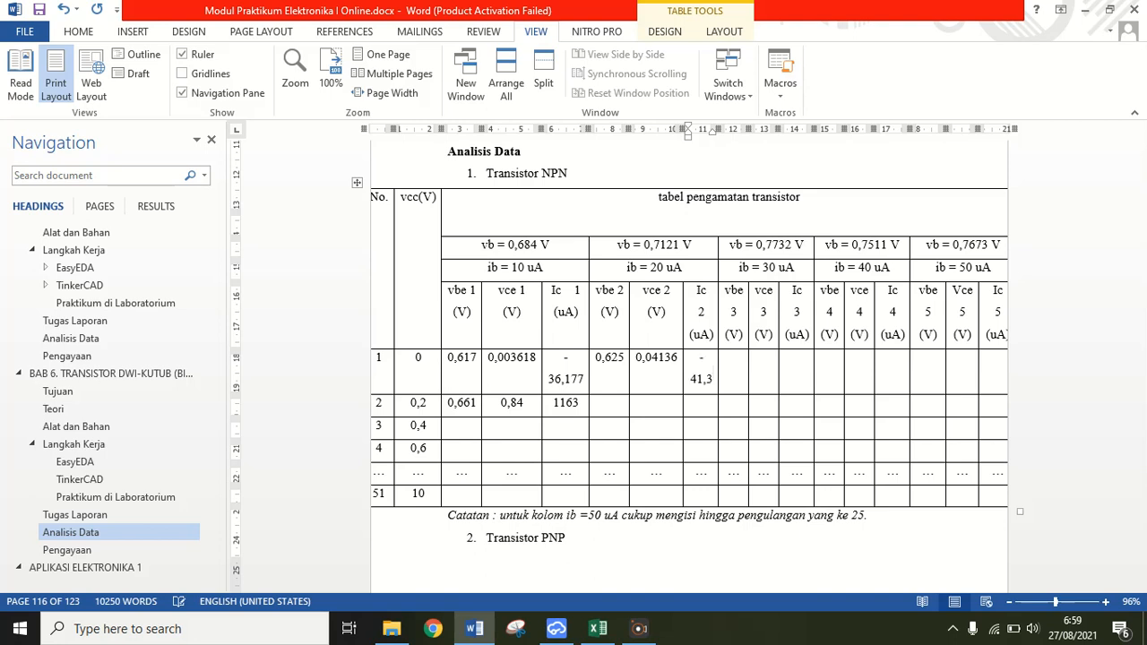
text(359)
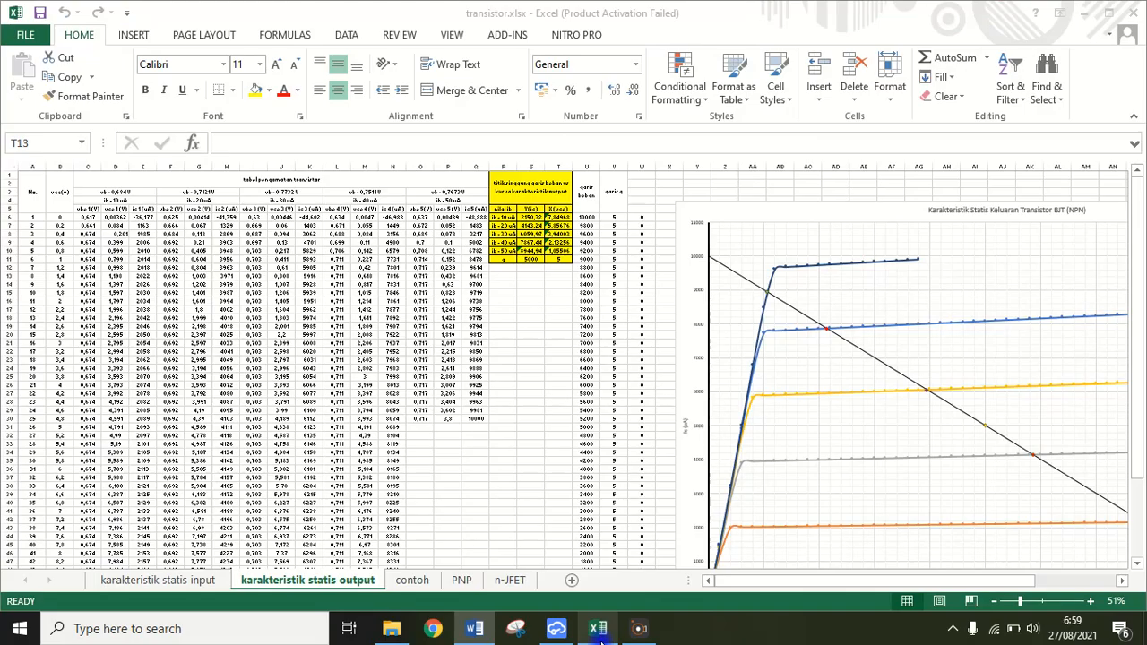
Switch to transistor.xlsx in Excel and examine the vcc column of the karakteristik statis output sheet down to its last row
click(598, 629)
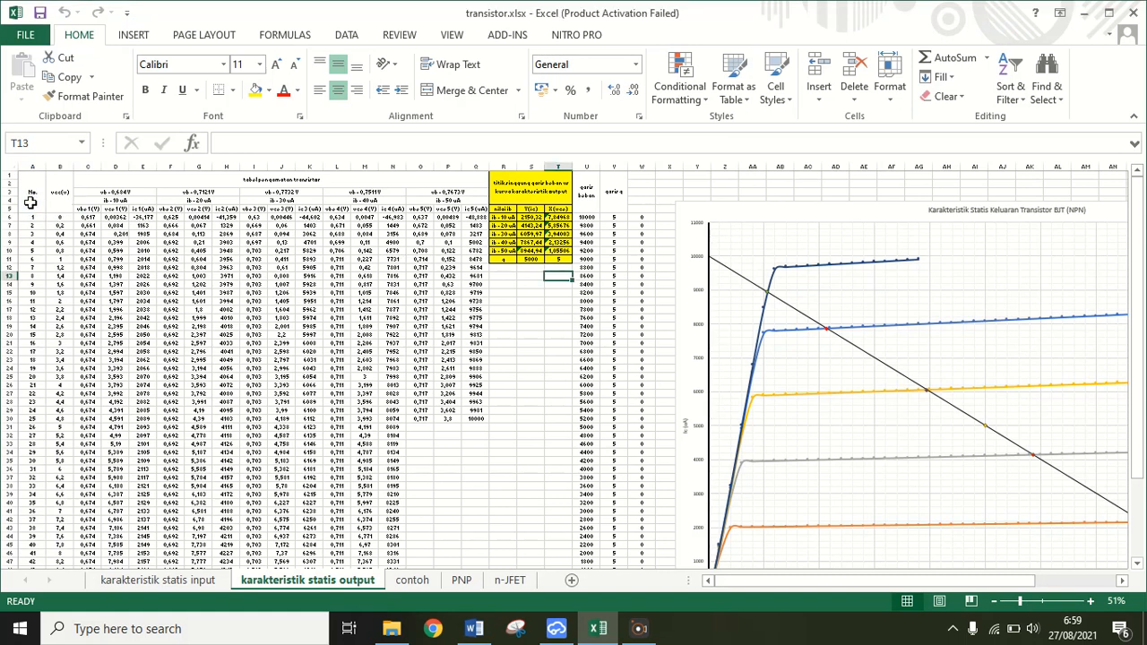
click(30, 203)
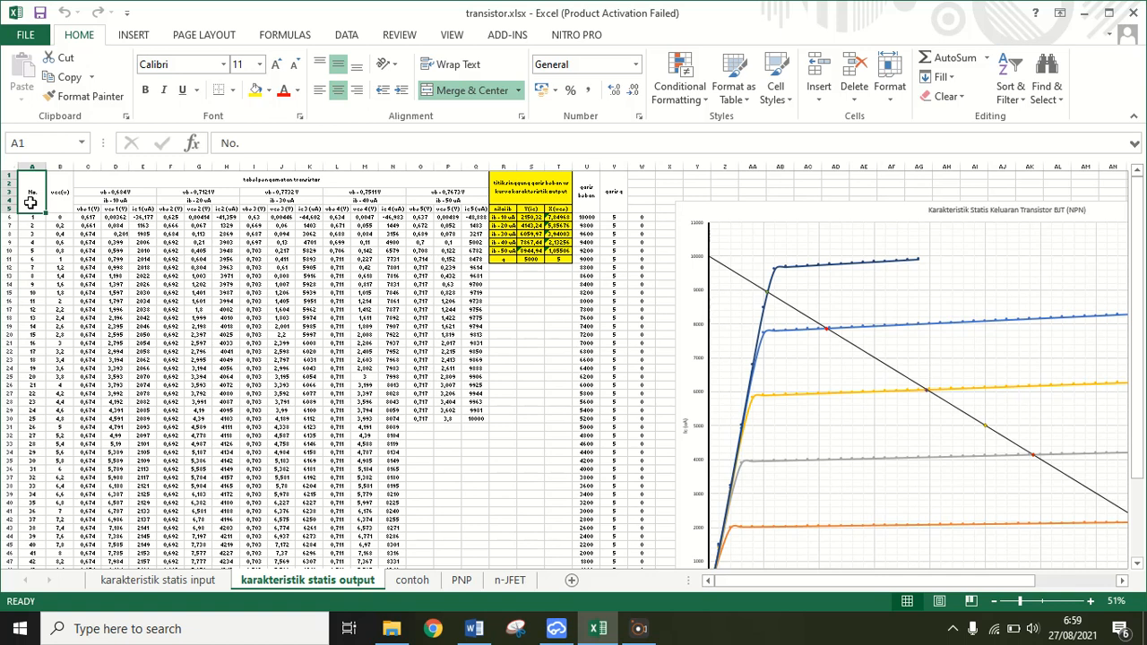
key(Right)
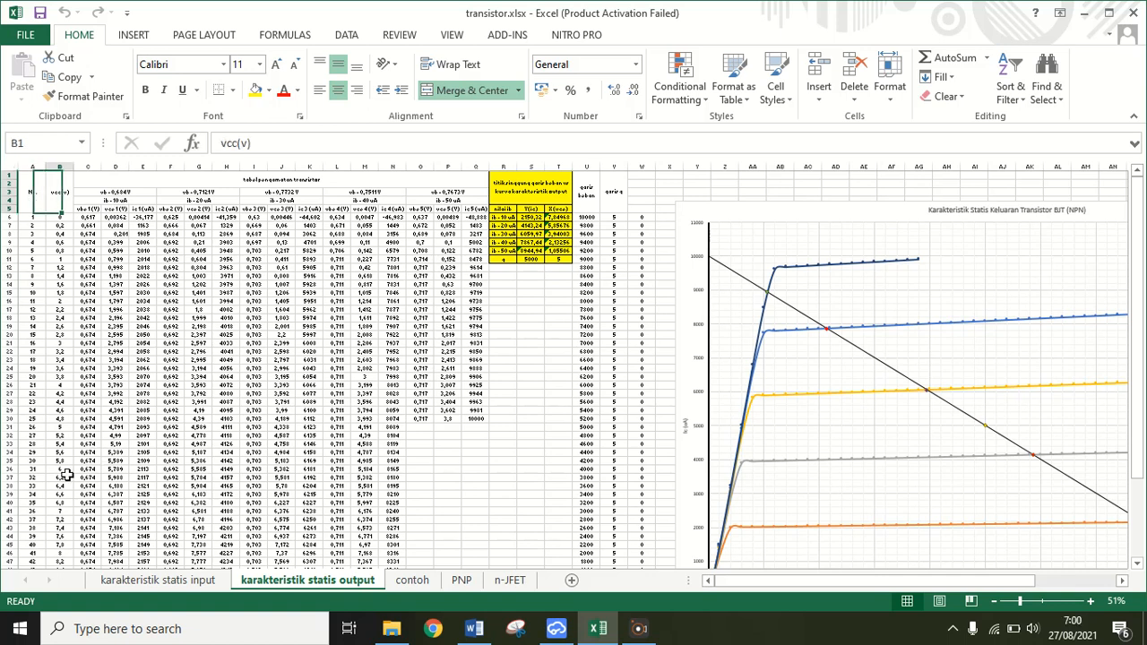
key(Right)
click(69, 203)
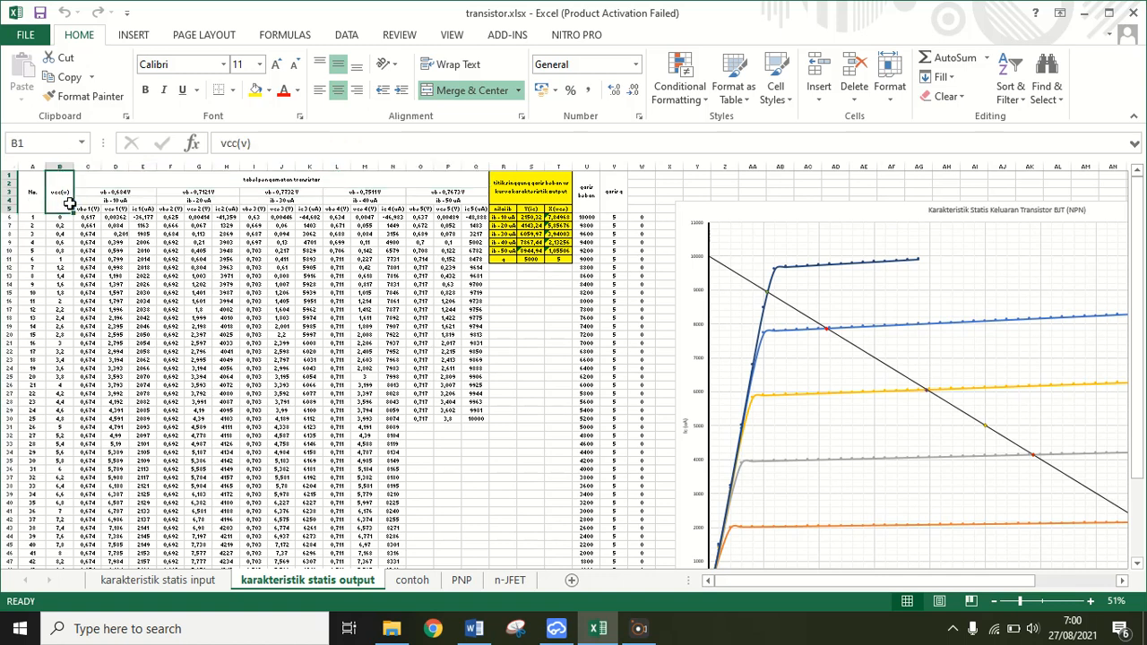
key(Down)
key(Down)
key(Up)
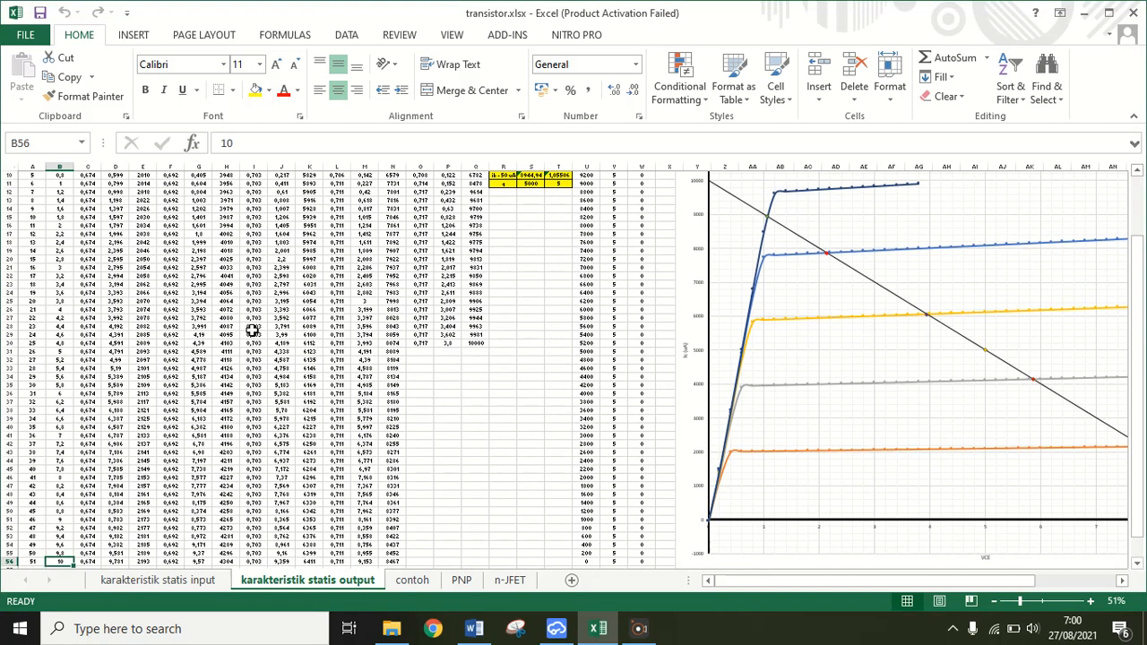
Examine where the ib = 50 uA readings end at repetition 25 and the blank rows beneath them
click(423, 342)
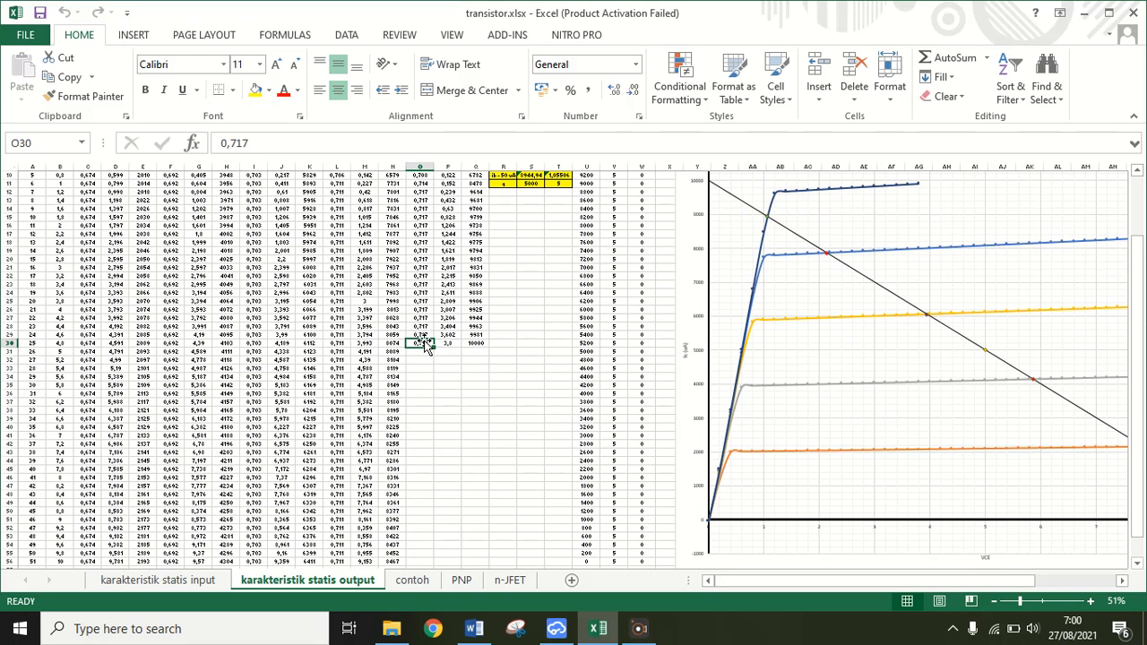
key(Right)
key(Right)
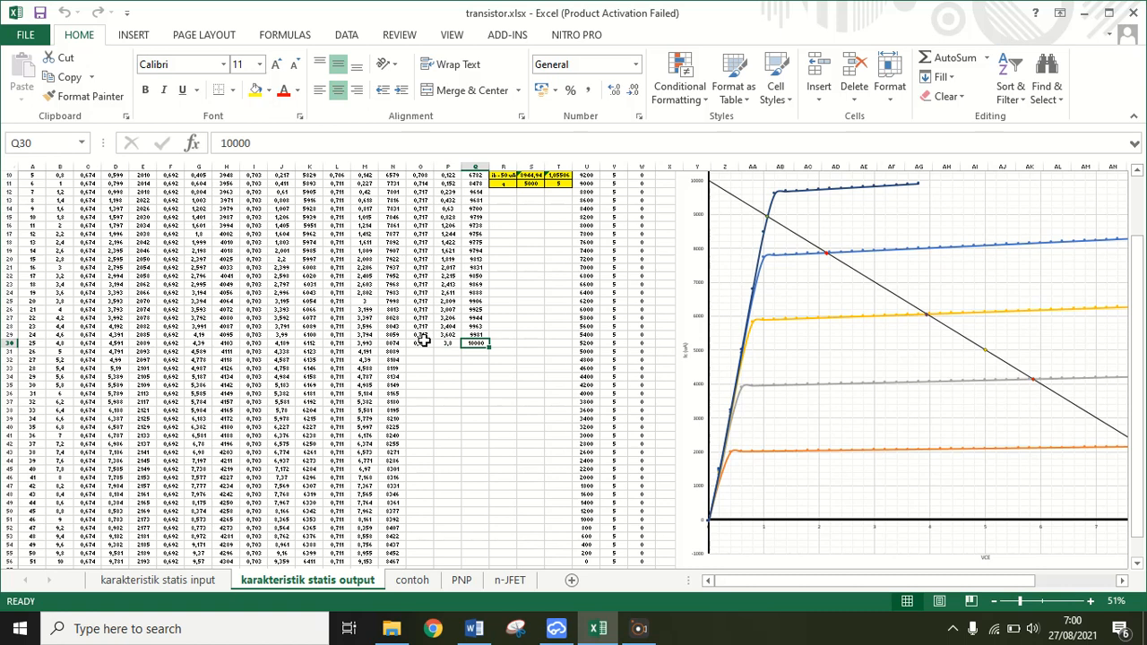
key(Down)
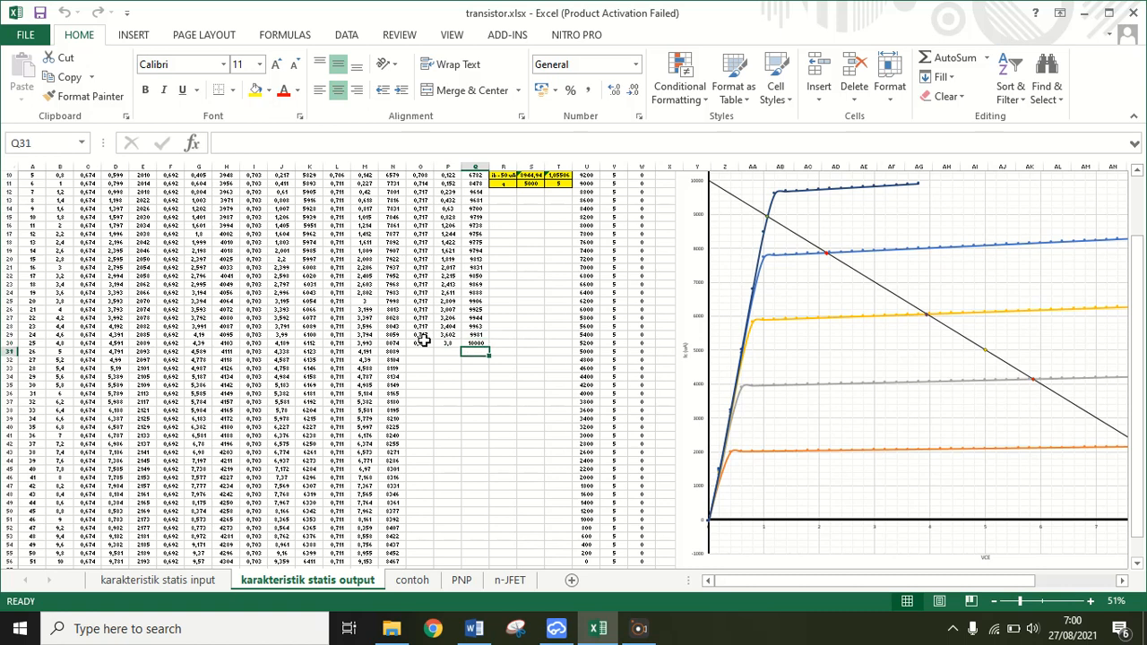
key(Down)
key(Down)
key(Down)
key(Down)
key(Down)
key(Down)
key(Down)
key(Right)
key(Right)
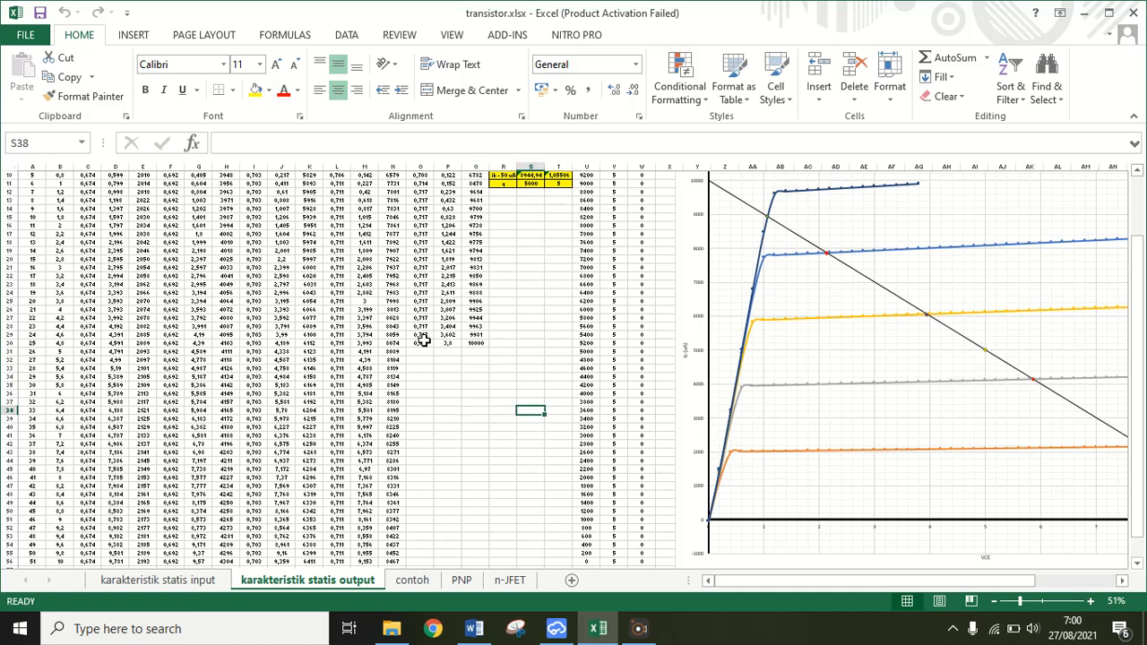
Return to the observation table's heading and examine the NPN static output characteristic chart with its load line and intersection points
key(Left)
key(Left)
key(Left)
key(Left)
key(Left)
key(Left)
key(Left)
key(Left)
key(Up)
key(Up)
key(Up)
key(Up)
key(Up)
key(Up)
key(Up)
key(Up)
key(Up)
key(Up)
key(Up)
key(Up)
key(Up)
key(Up)
key(Up)
key(Up)
key(Up)
key(Up)
key(Up)
key(Up)
key(Up)
key(Up)
key(Up)
key(Up)
key(Up)
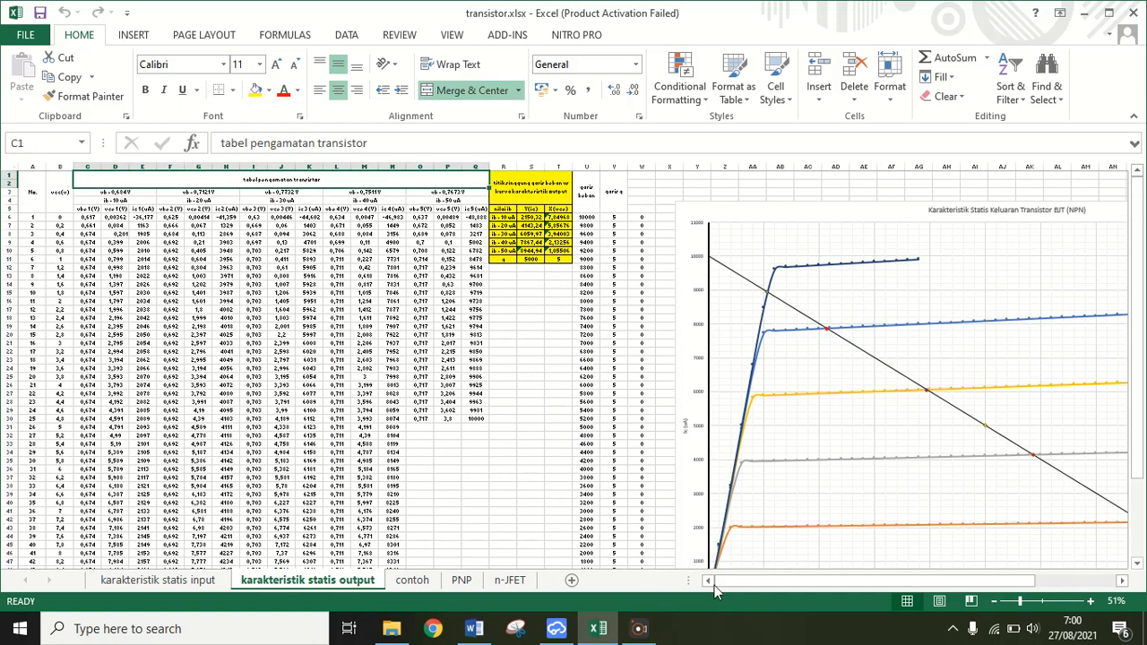
drag(797, 586, 848, 584)
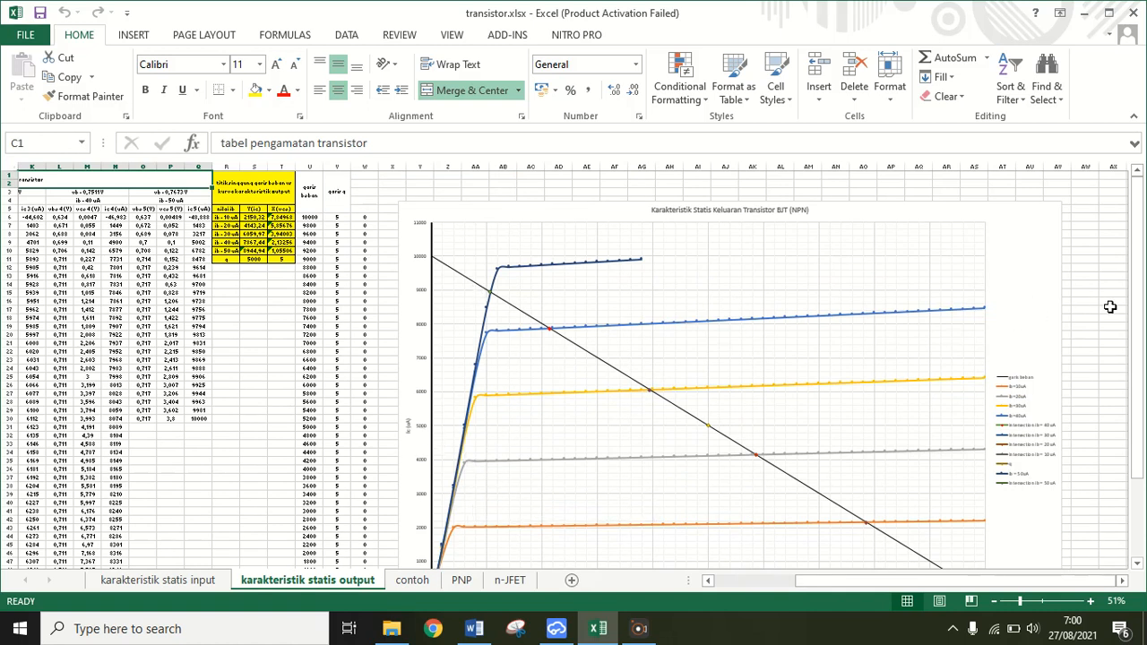
drag(1137, 316, 1137, 406)
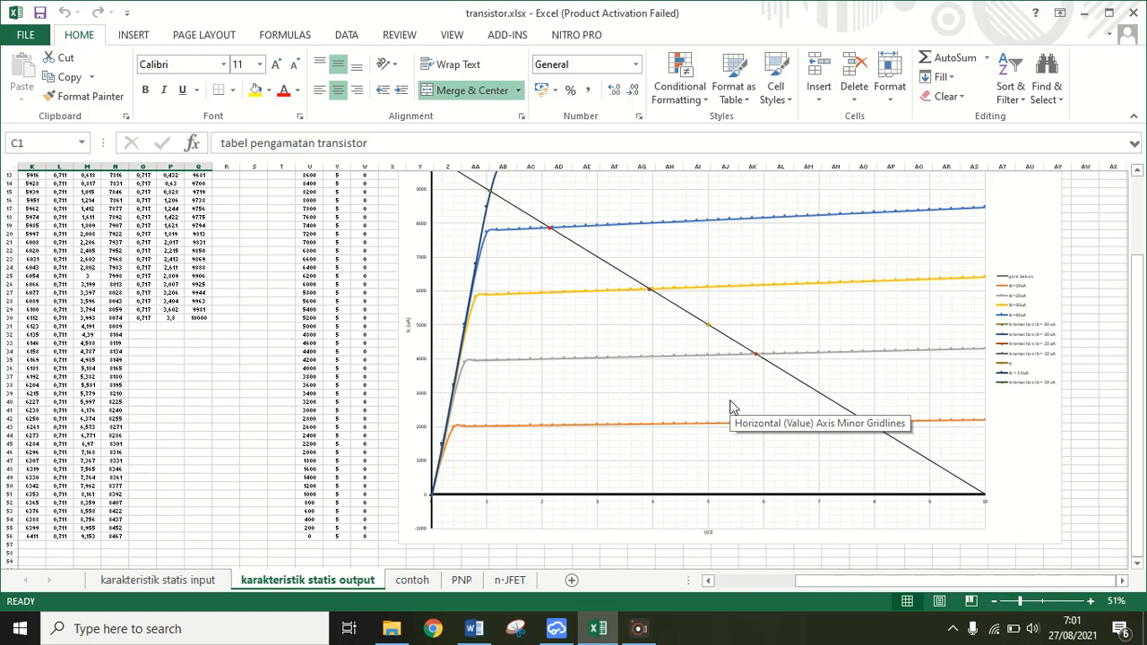
drag(1142, 405, 1143, 393)
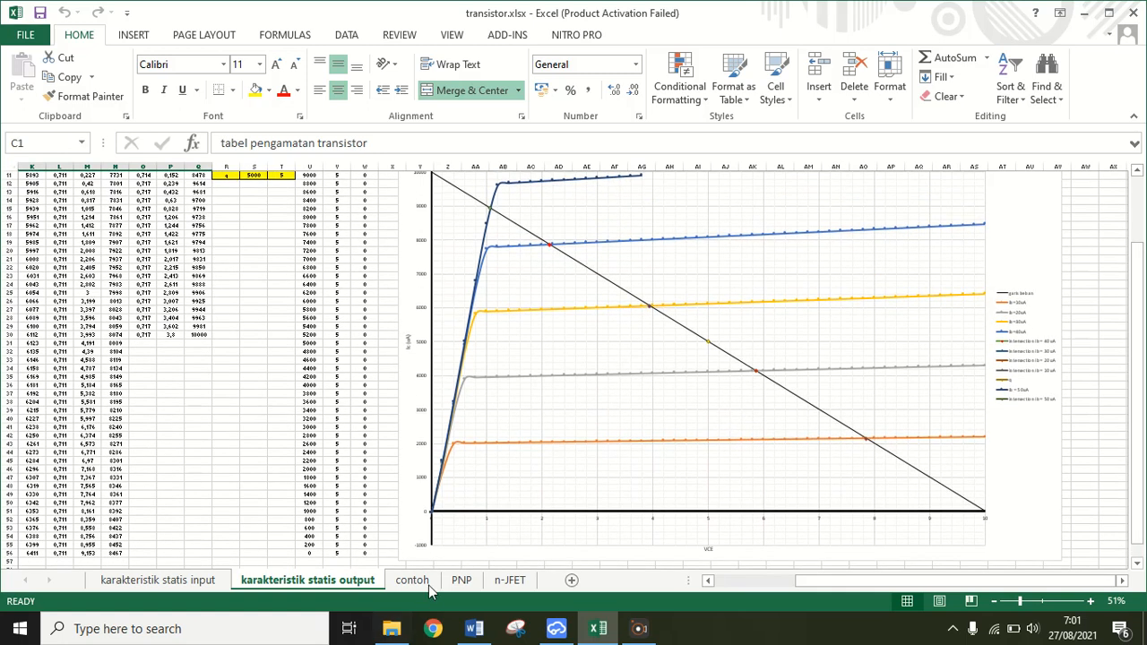
Review the sheet's upper rows from the No. column across to the garis beban column and the chart area
click(140, 241)
key(Left)
key(Left)
key(Left)
key(Left)
key(Left)
key(Left)
key(Left)
key(Left)
key(Left)
key(Left)
key(Left)
key(Left)
key(Left)
key(Left)
key(Up)
key(Up)
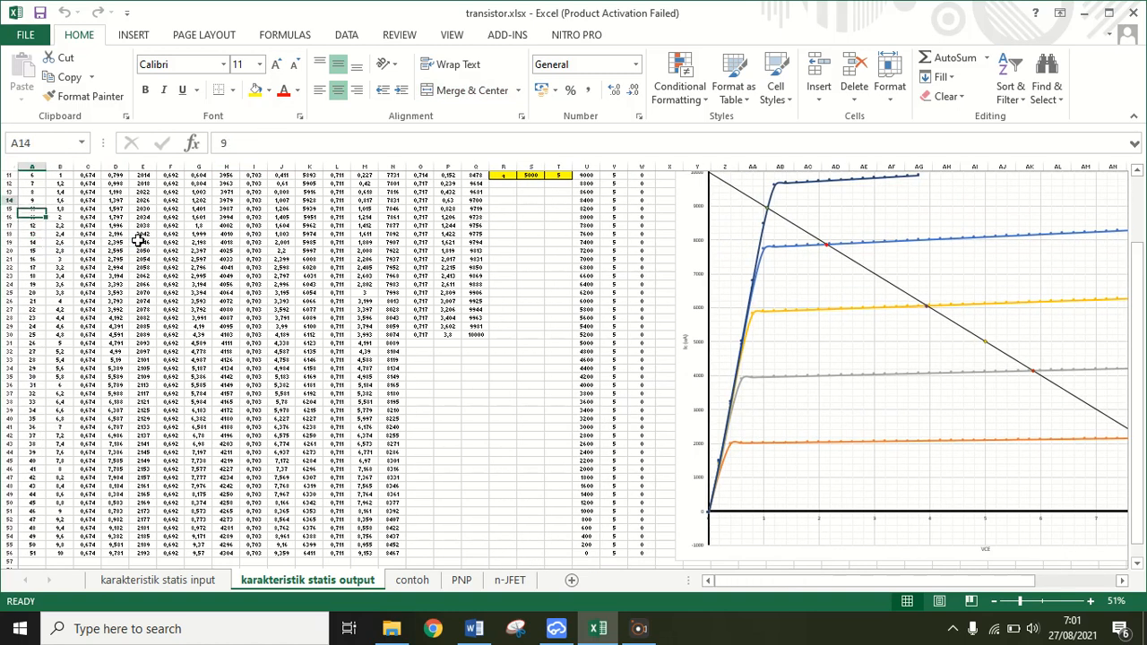
key(Up)
key(Up)
key(Up)
key(Up)
key(Up)
key(Up)
key(Up)
key(Up)
key(Up)
key(Up)
key(Up)
key(Up)
key(Right)
key(Right)
key(Right)
key(Right)
key(Right)
key(Right)
key(Right)
key(Right)
key(Right)
key(Right)
key(Right)
key(Right)
key(Right)
key(Right)
key(Right)
key(Right)
key(Right)
key(Right)
key(Right)
key(Right)
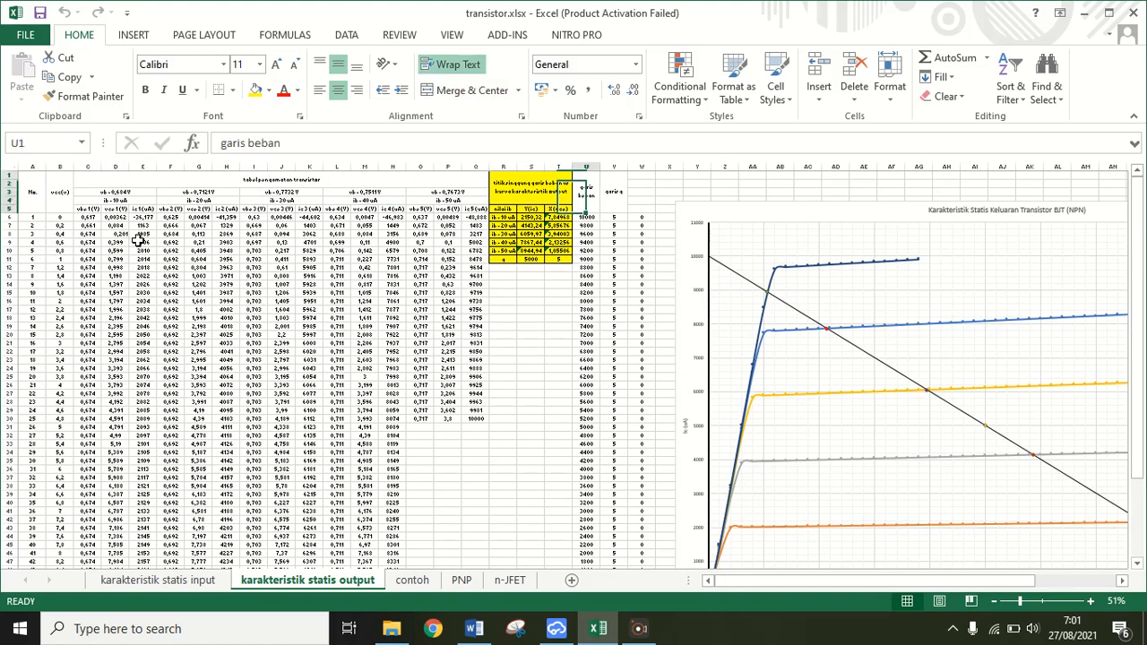
key(Right)
key(Right)
key(Right)
key(Right)
key(Right)
key(Right)
key(Right)
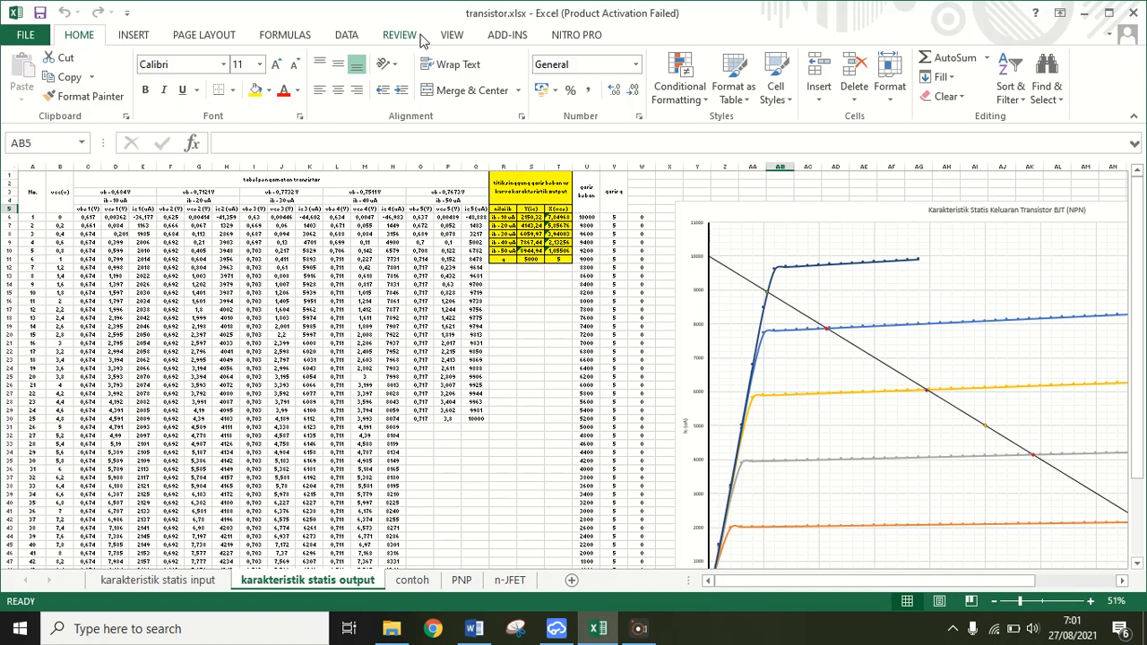
Examine the garis beban column and go back to the vbe 5 value at repetition 25 of the ib = 50 uA readings
click(585, 367)
key(Right)
key(Right)
key(Right)
key(Right)
key(Right)
key(Right)
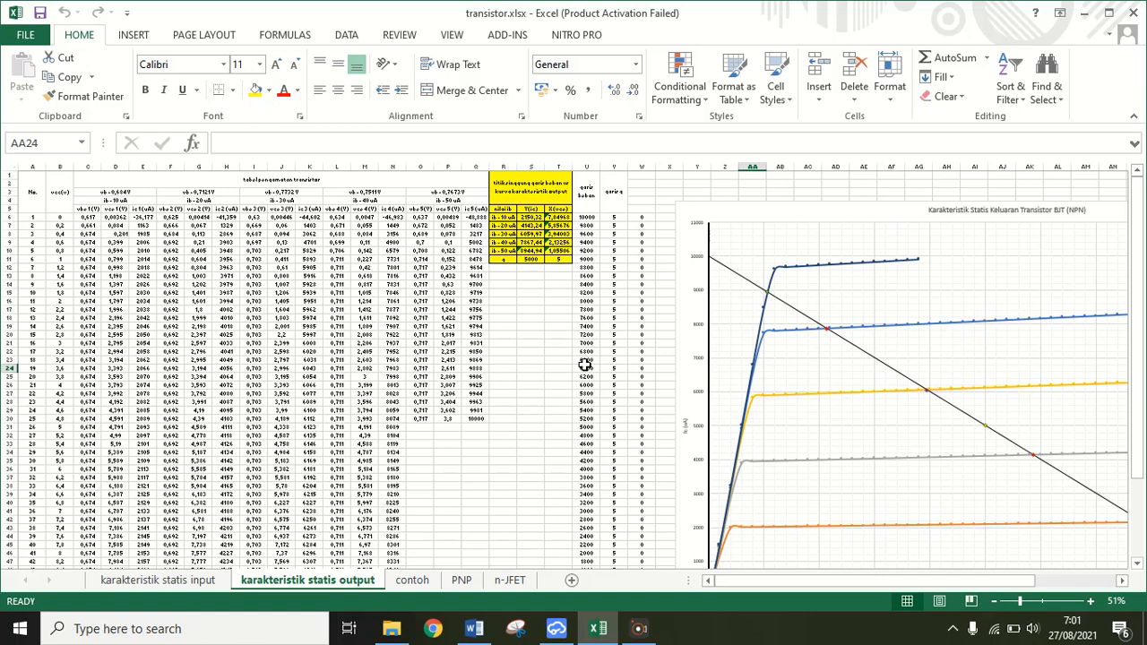
key(Down)
key(Down)
key(Down)
key(Down)
key(Down)
key(Down)
key(Down)
key(Down)
key(Down)
key(Down)
key(Left)
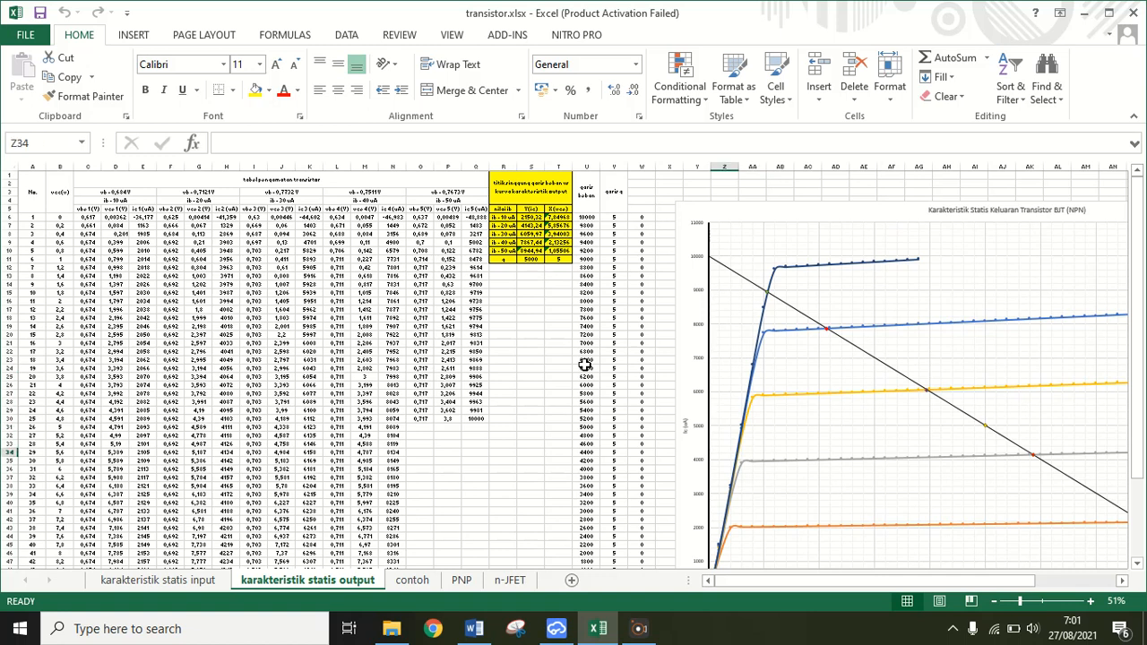
key(ctrl+Left)
key(Left)
key(Right)
key(Right)
key(Up)
key(Up)
key(Up)
key(Up)
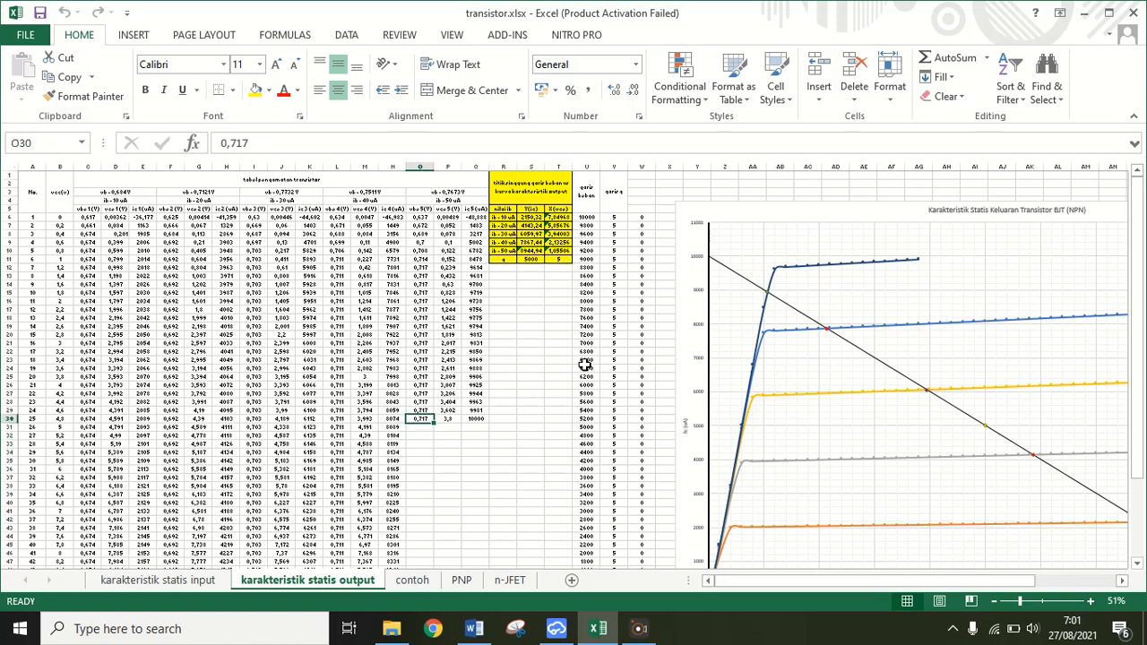